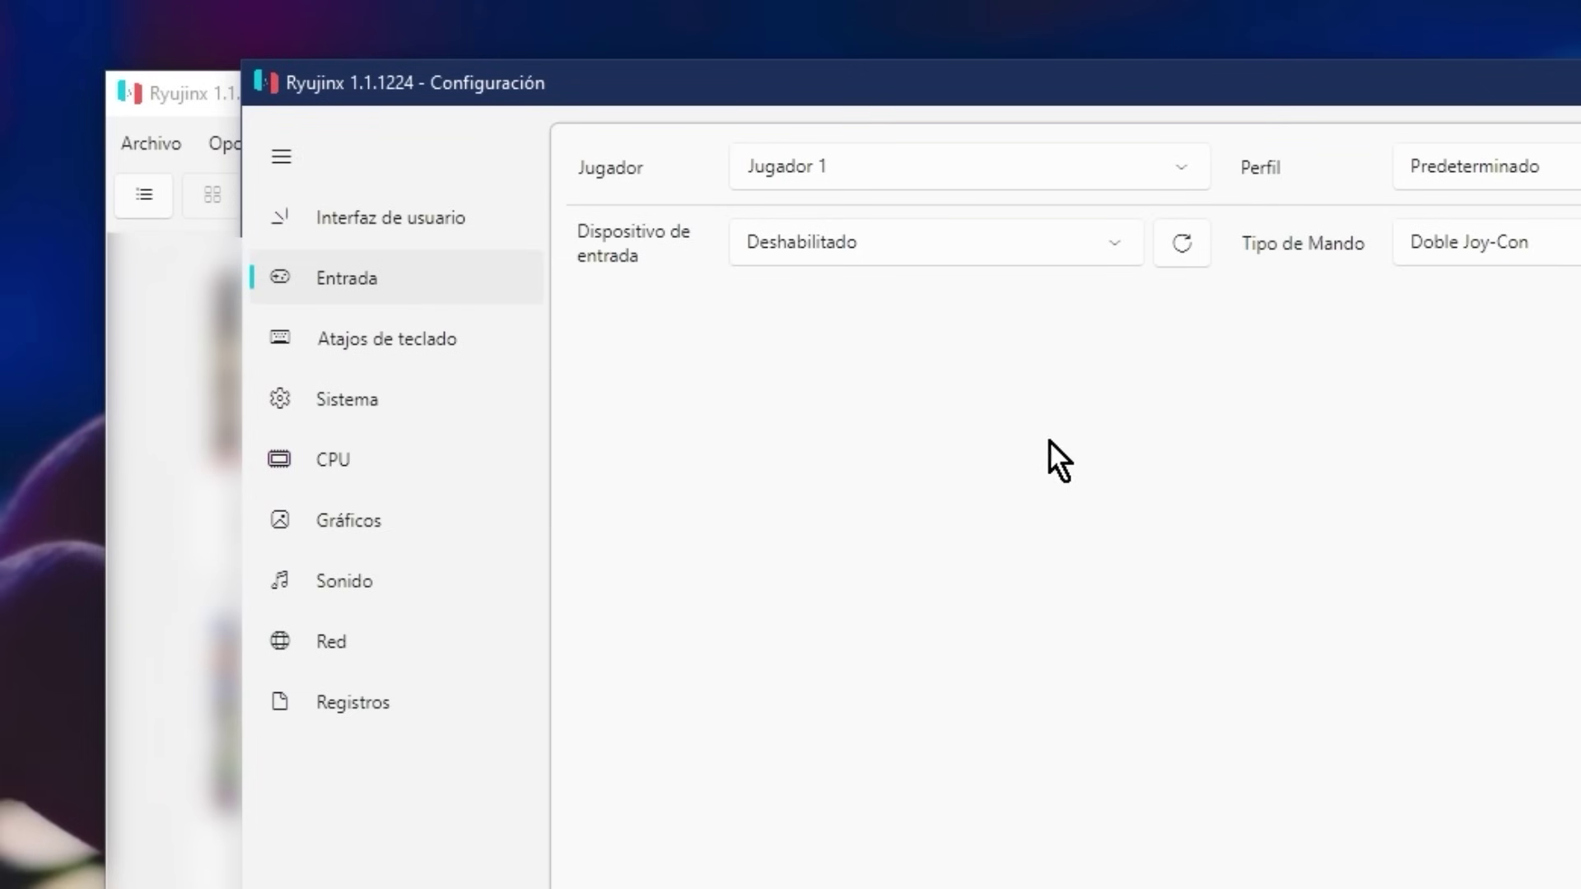
- For Jugador 1, set the input device to Xbox One Controller (0) and the controller type to Mando Pro
click(900, 245)
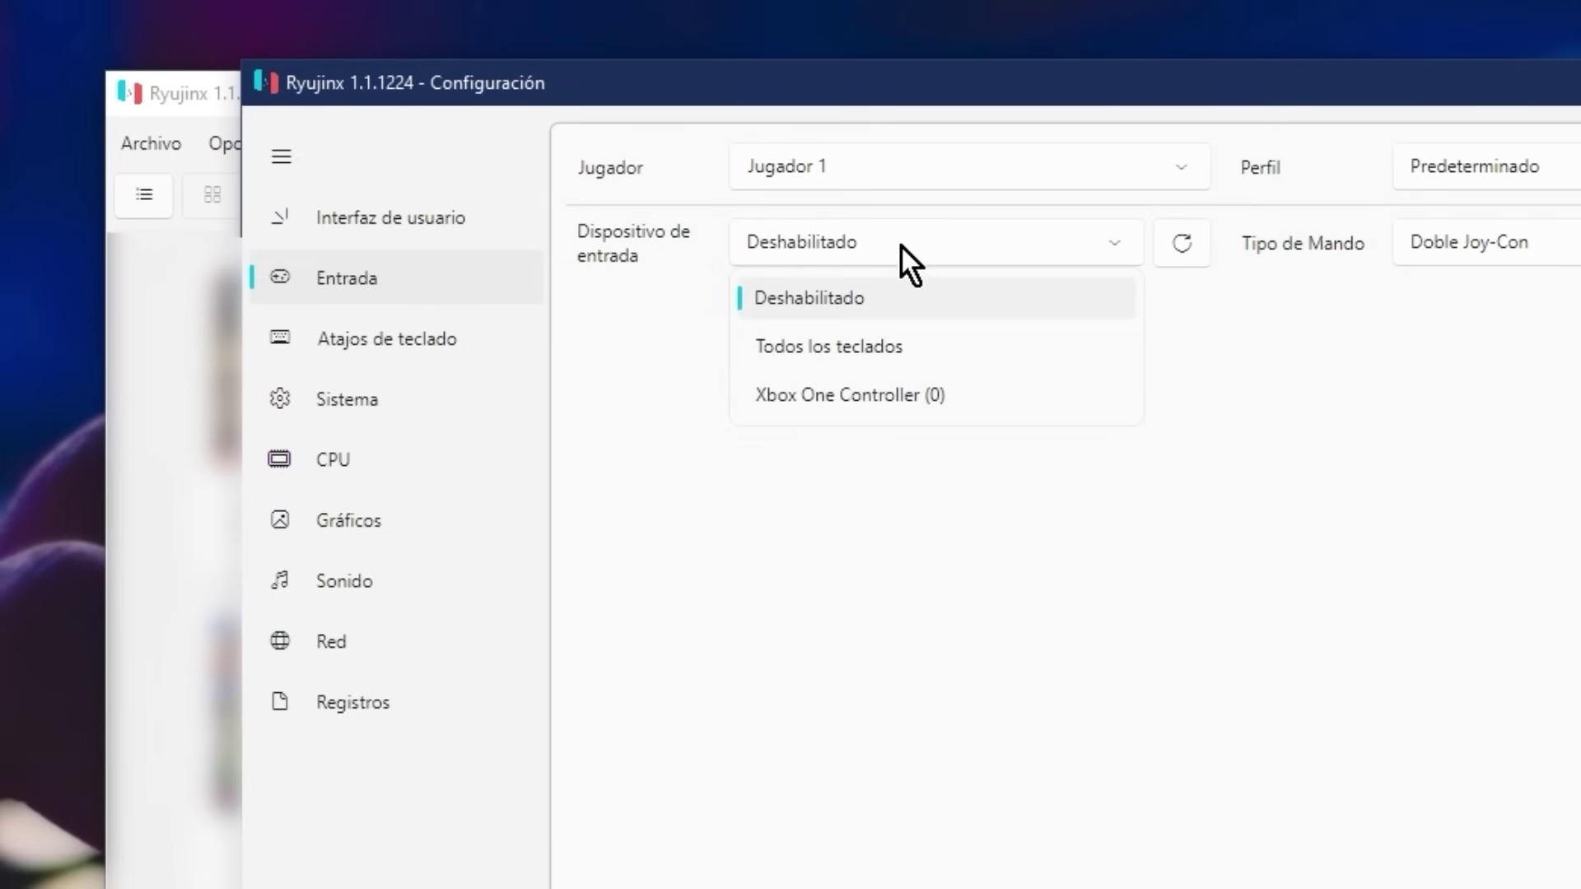
click(863, 398)
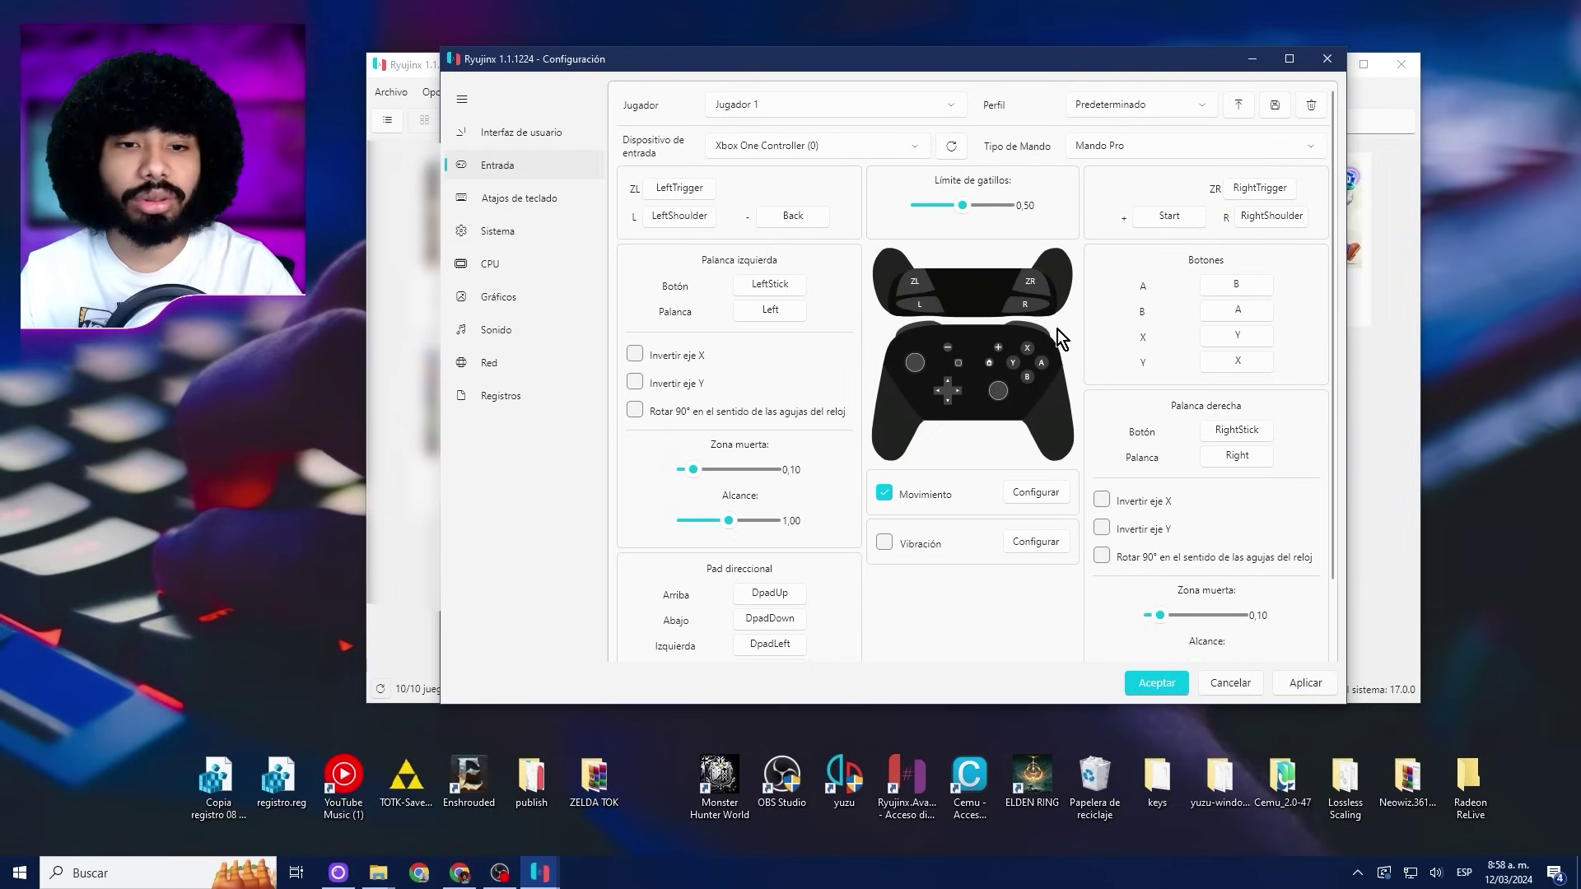
click(1124, 147)
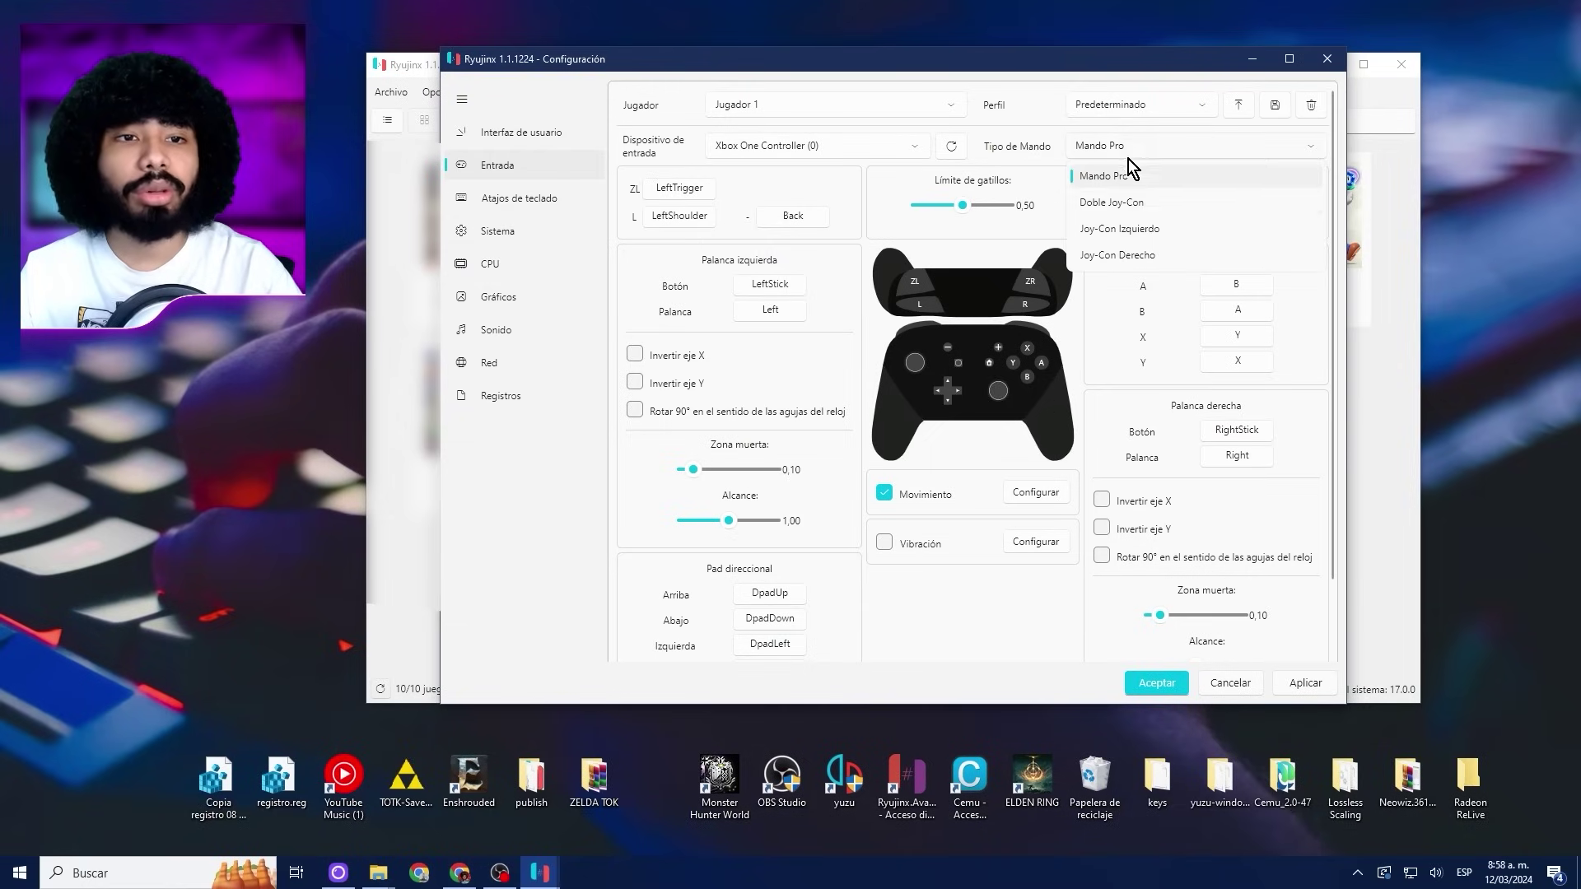
click(1131, 212)
click(1139, 145)
click(1118, 175)
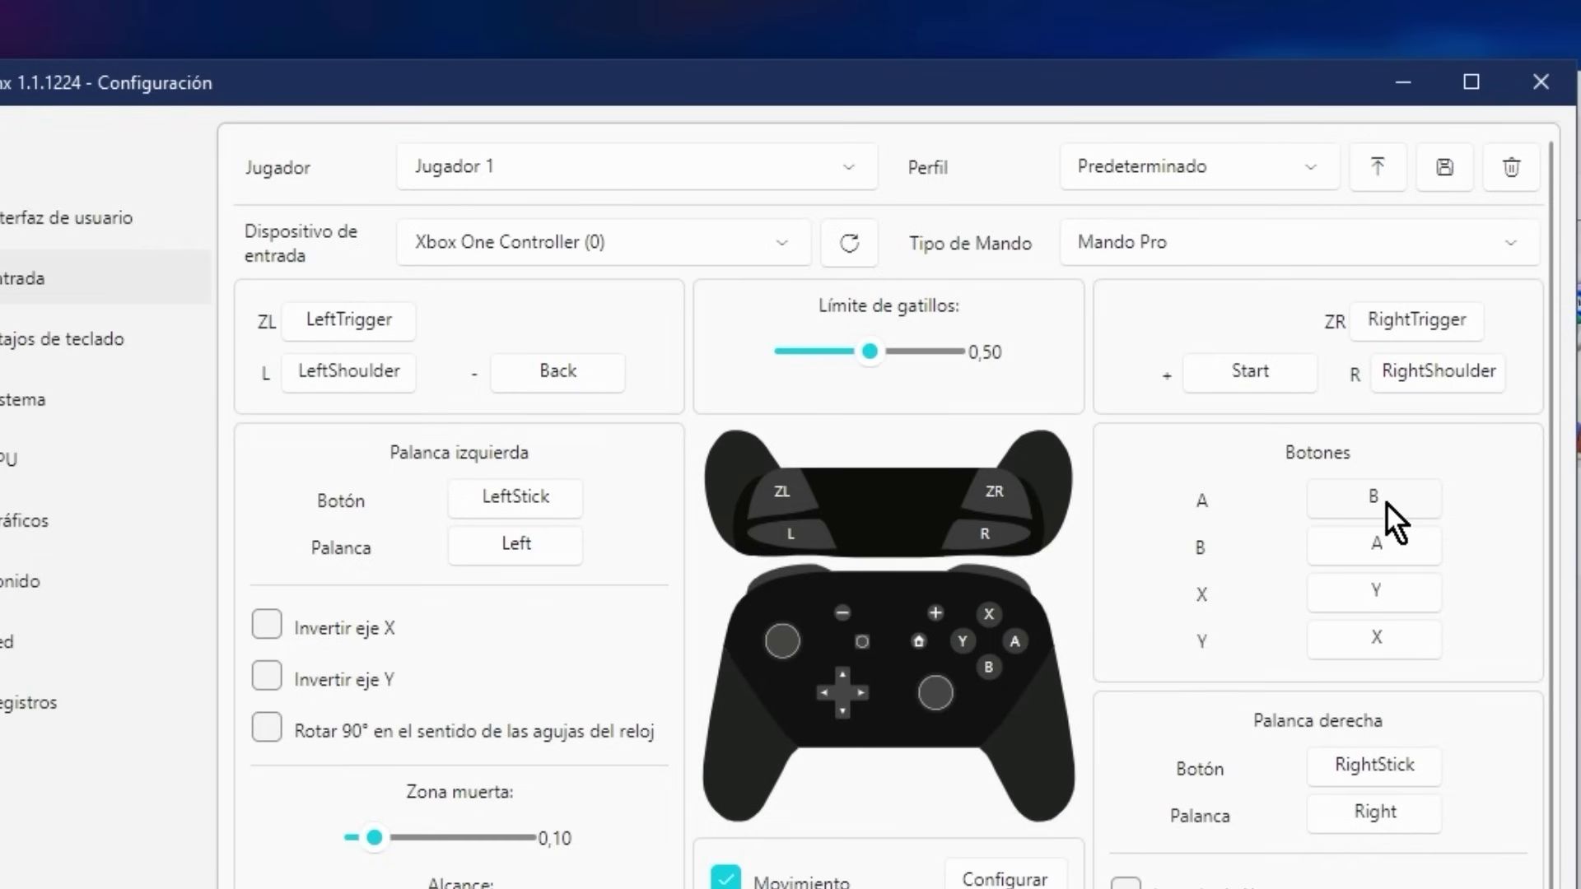
- Review the A button mapping, motion configuration and available input devices, keep Xbox One Controller (0), and apply the input settings
click(1239, 287)
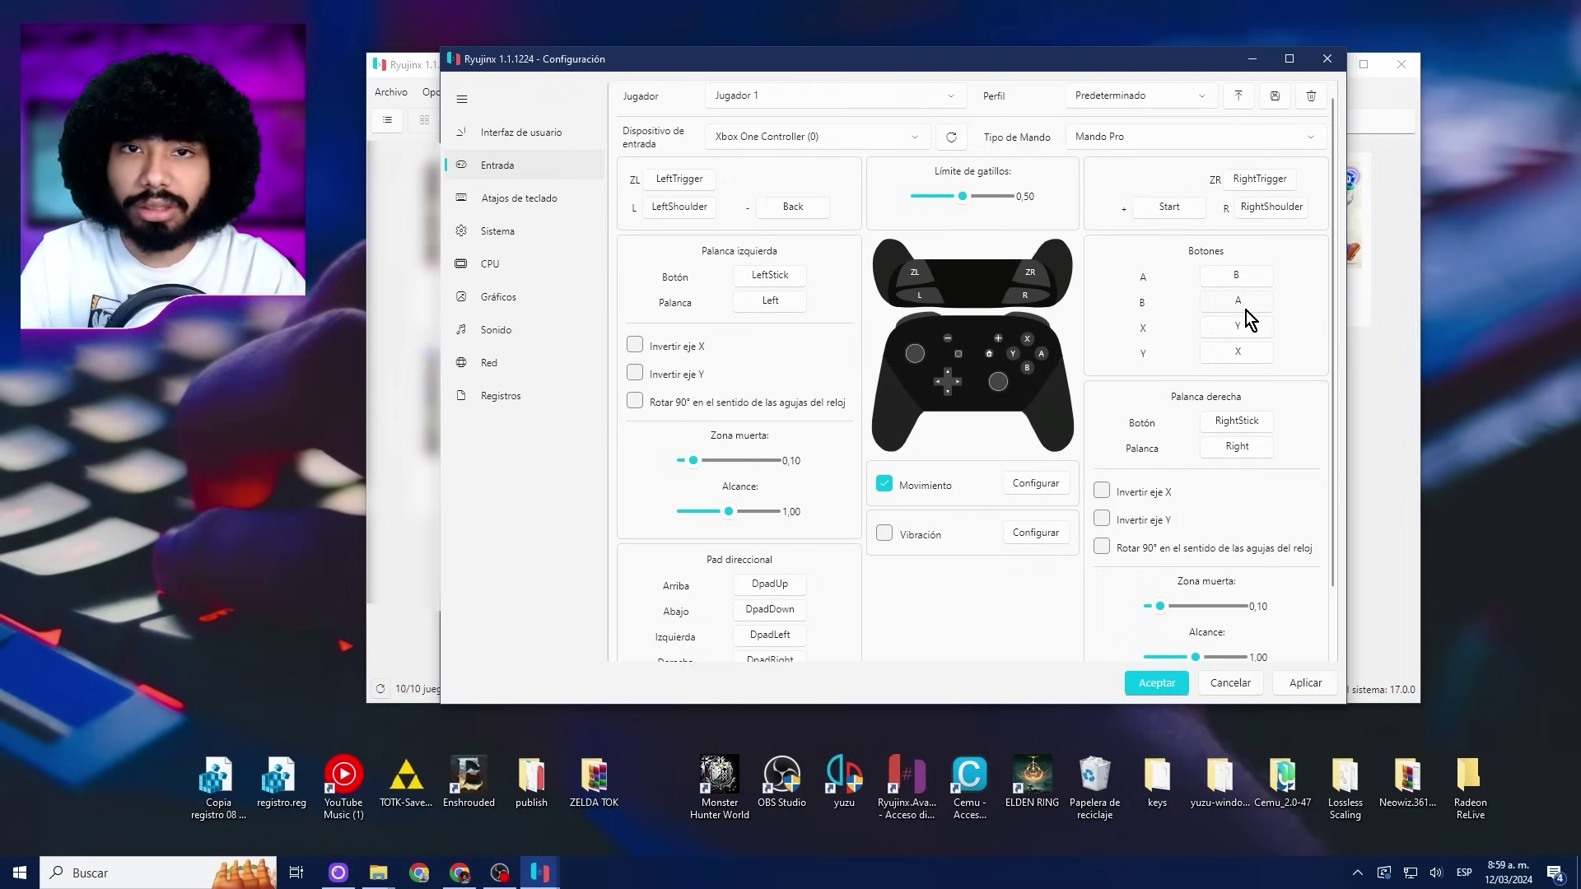
scroll(970, 491, up, 1)
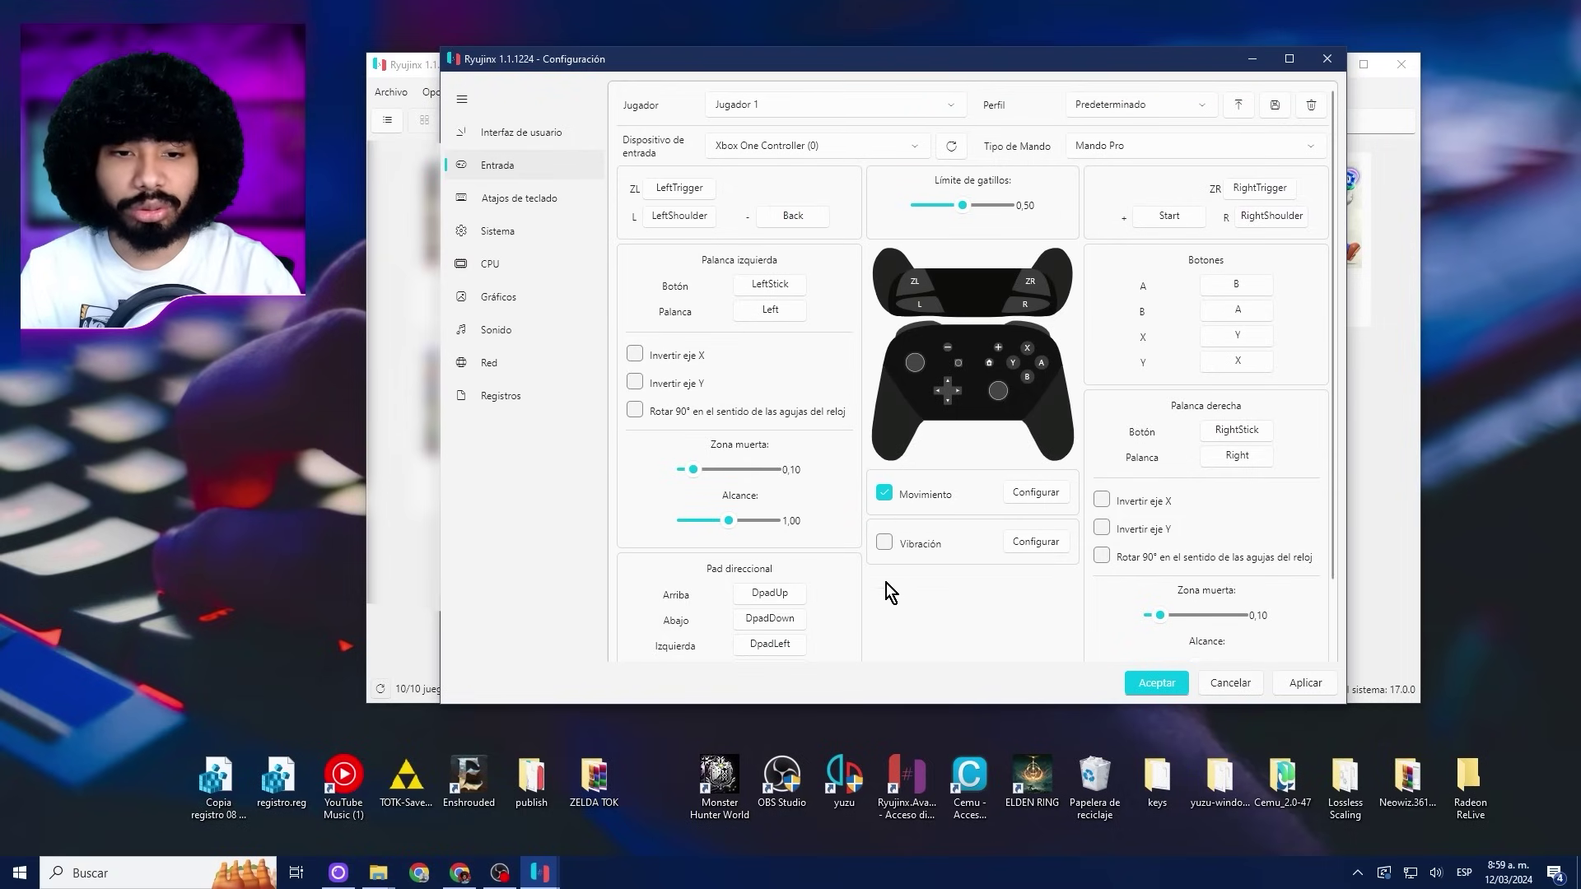
click(1036, 494)
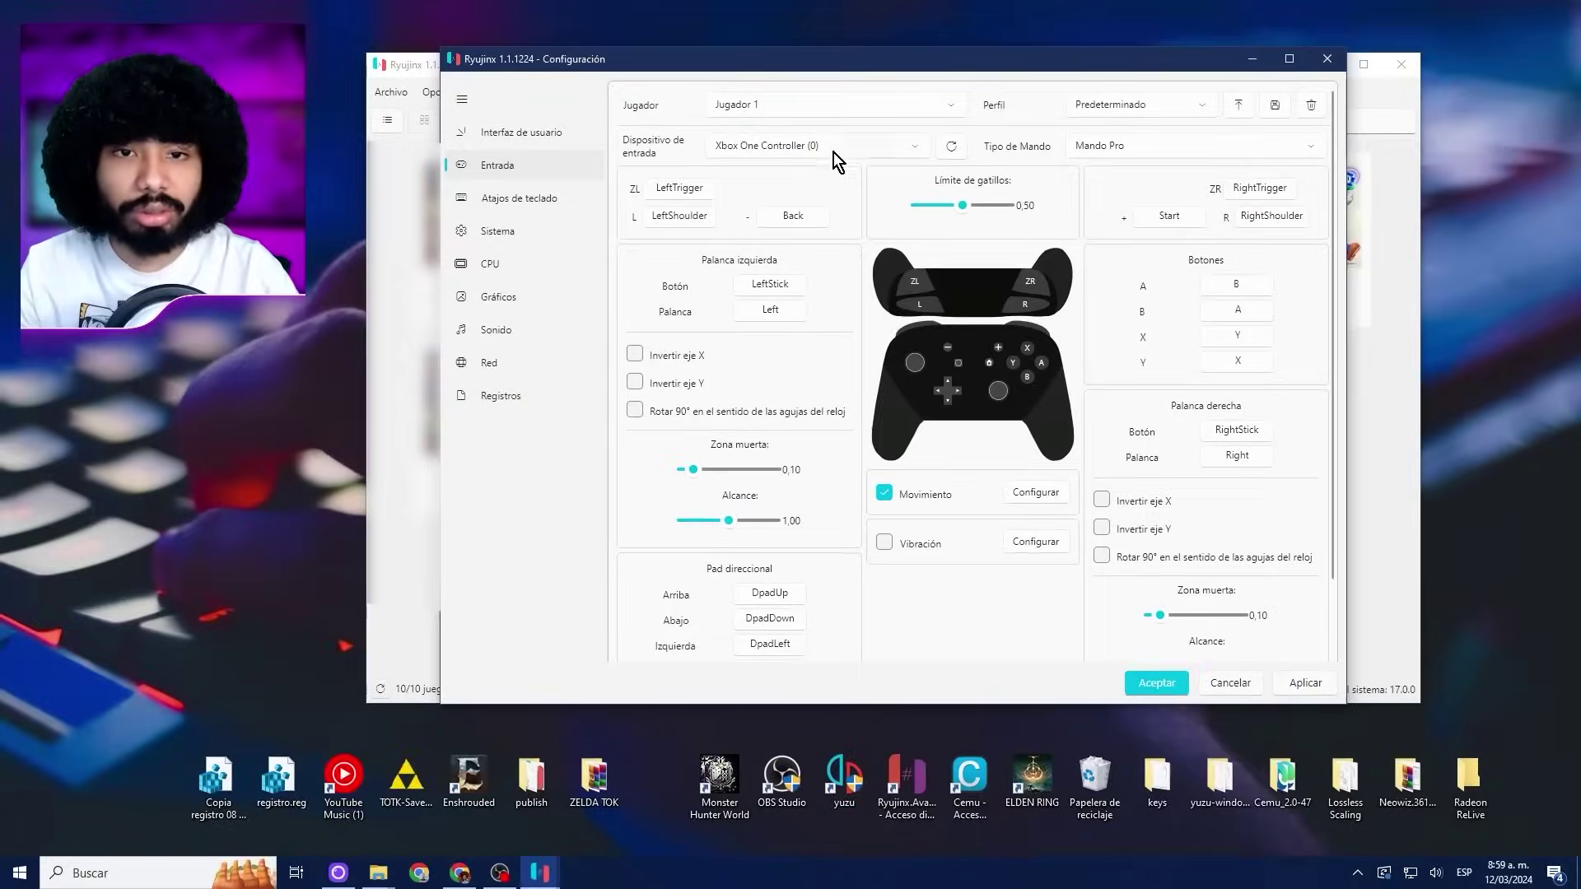
click(833, 150)
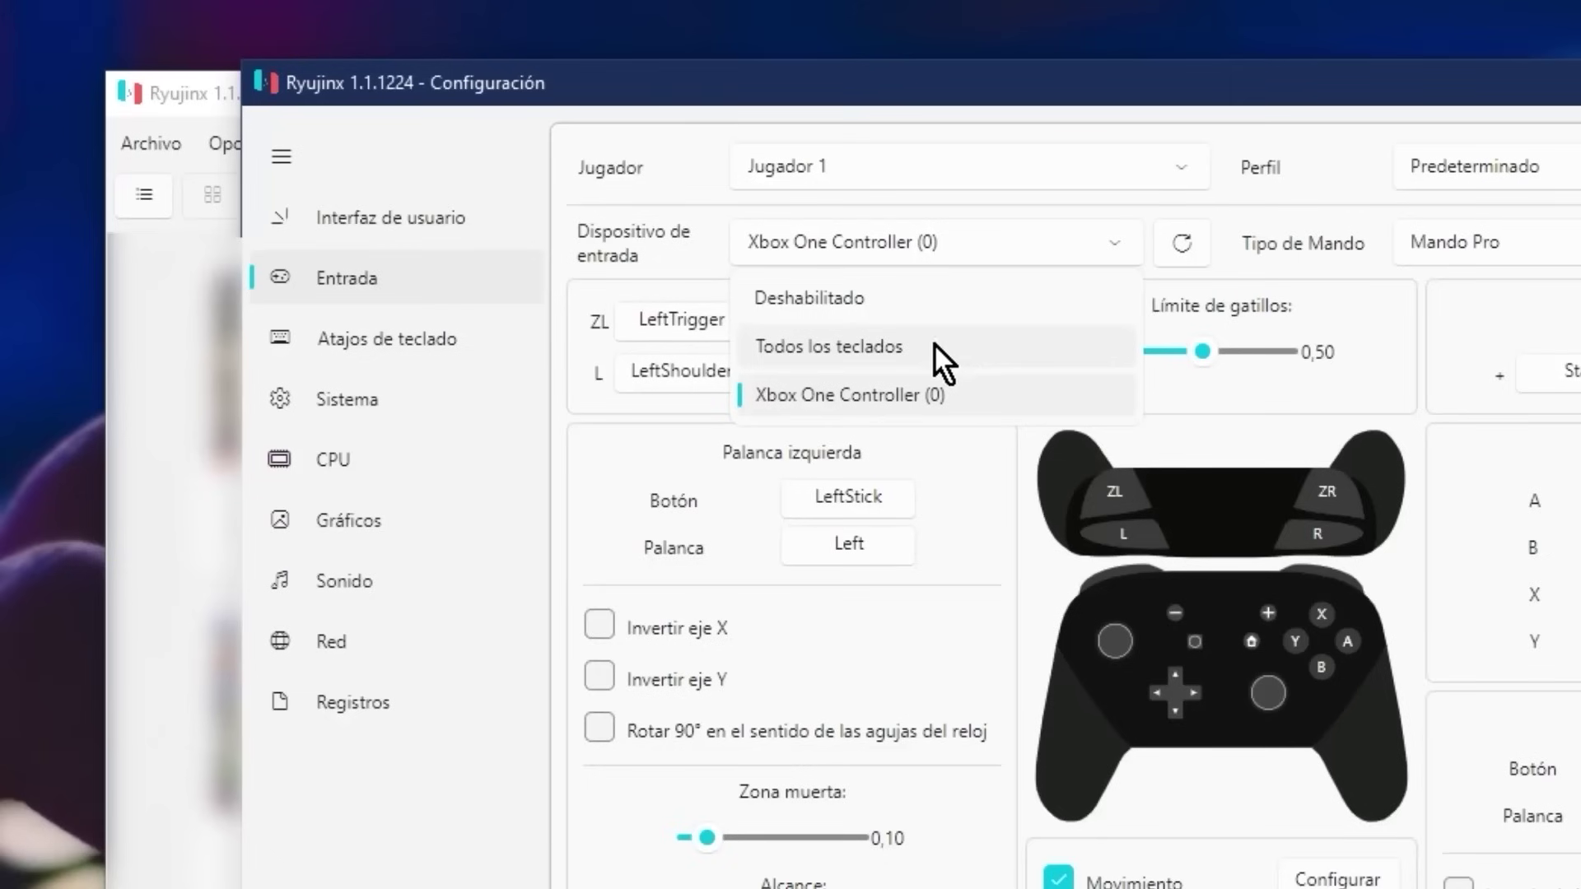
click(820, 203)
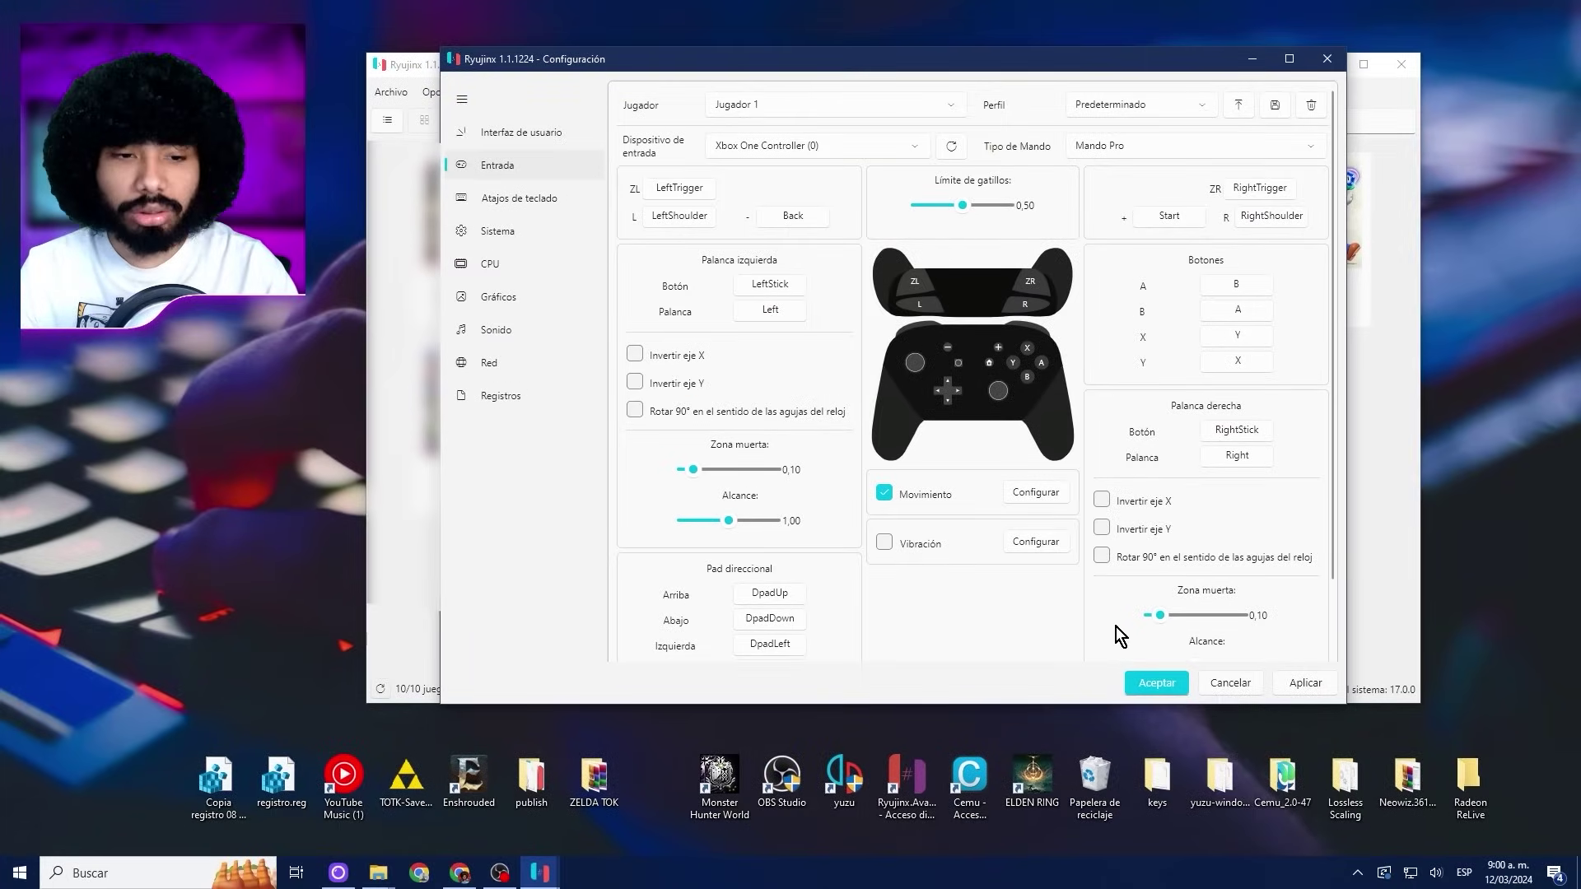
scroll(1120, 428, down, 2)
click(1291, 682)
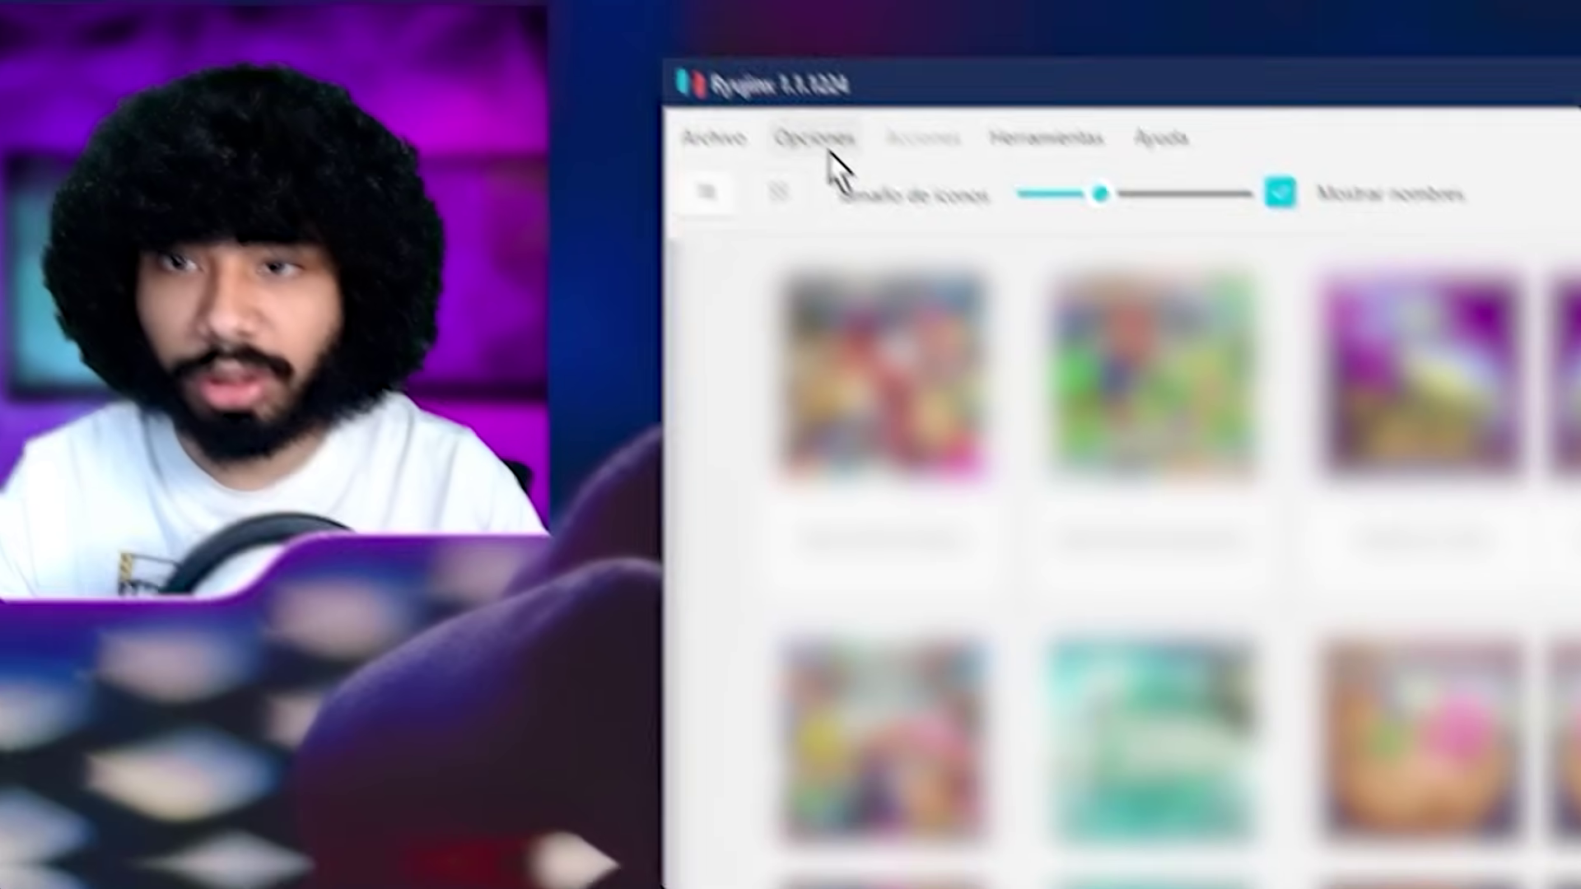
- Reopen the emulator configuration and show its Gráficos settings
click(450, 95)
click(938, 427)
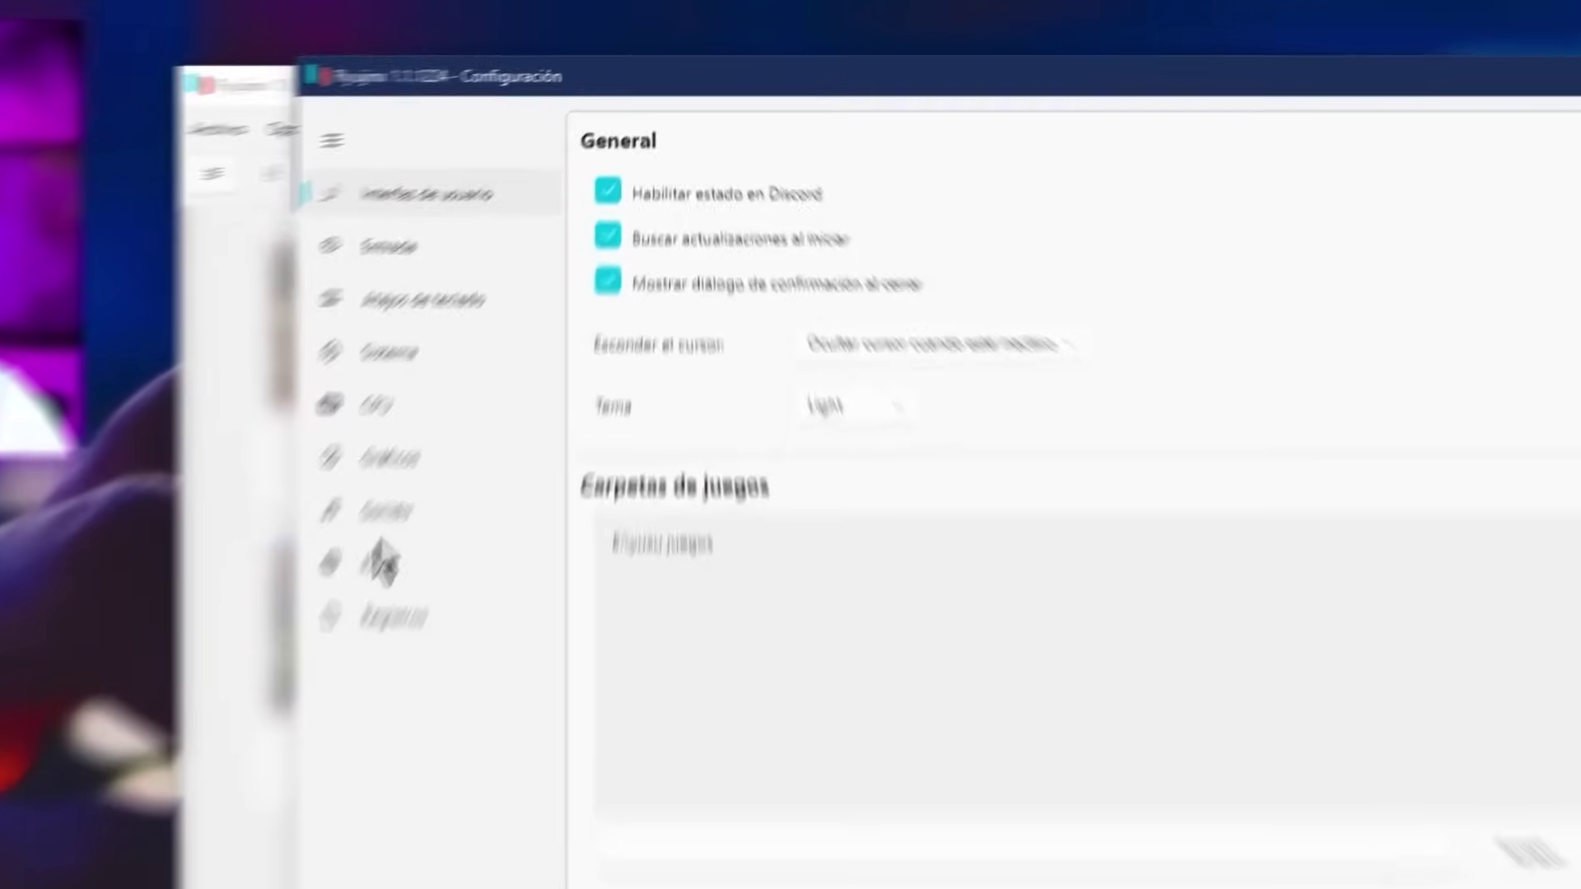
click(351, 512)
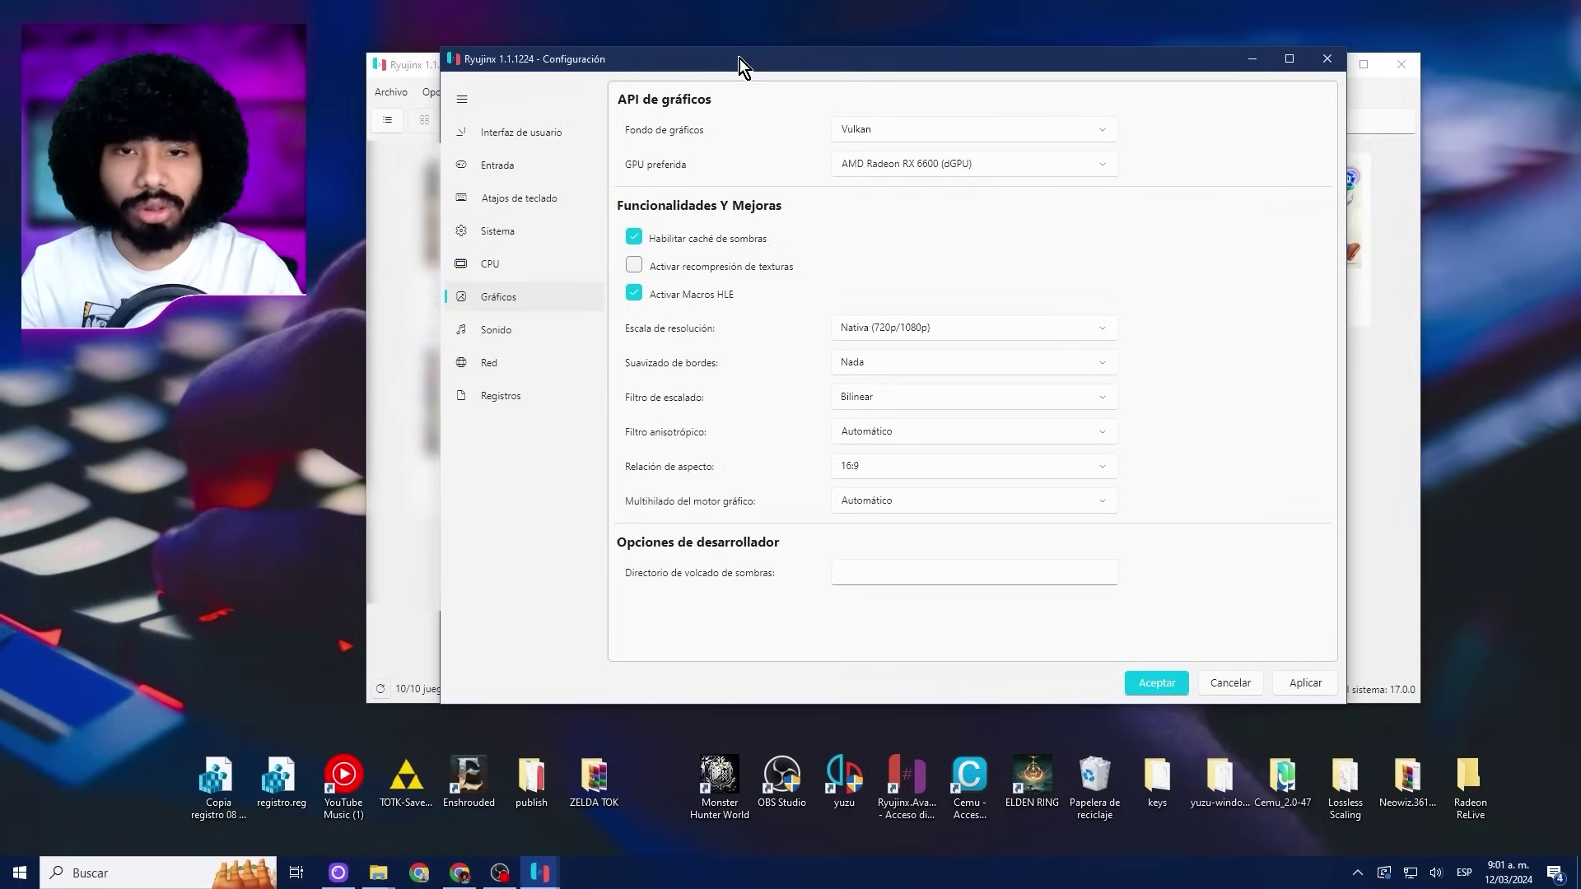
drag(793, 81, 751, 96)
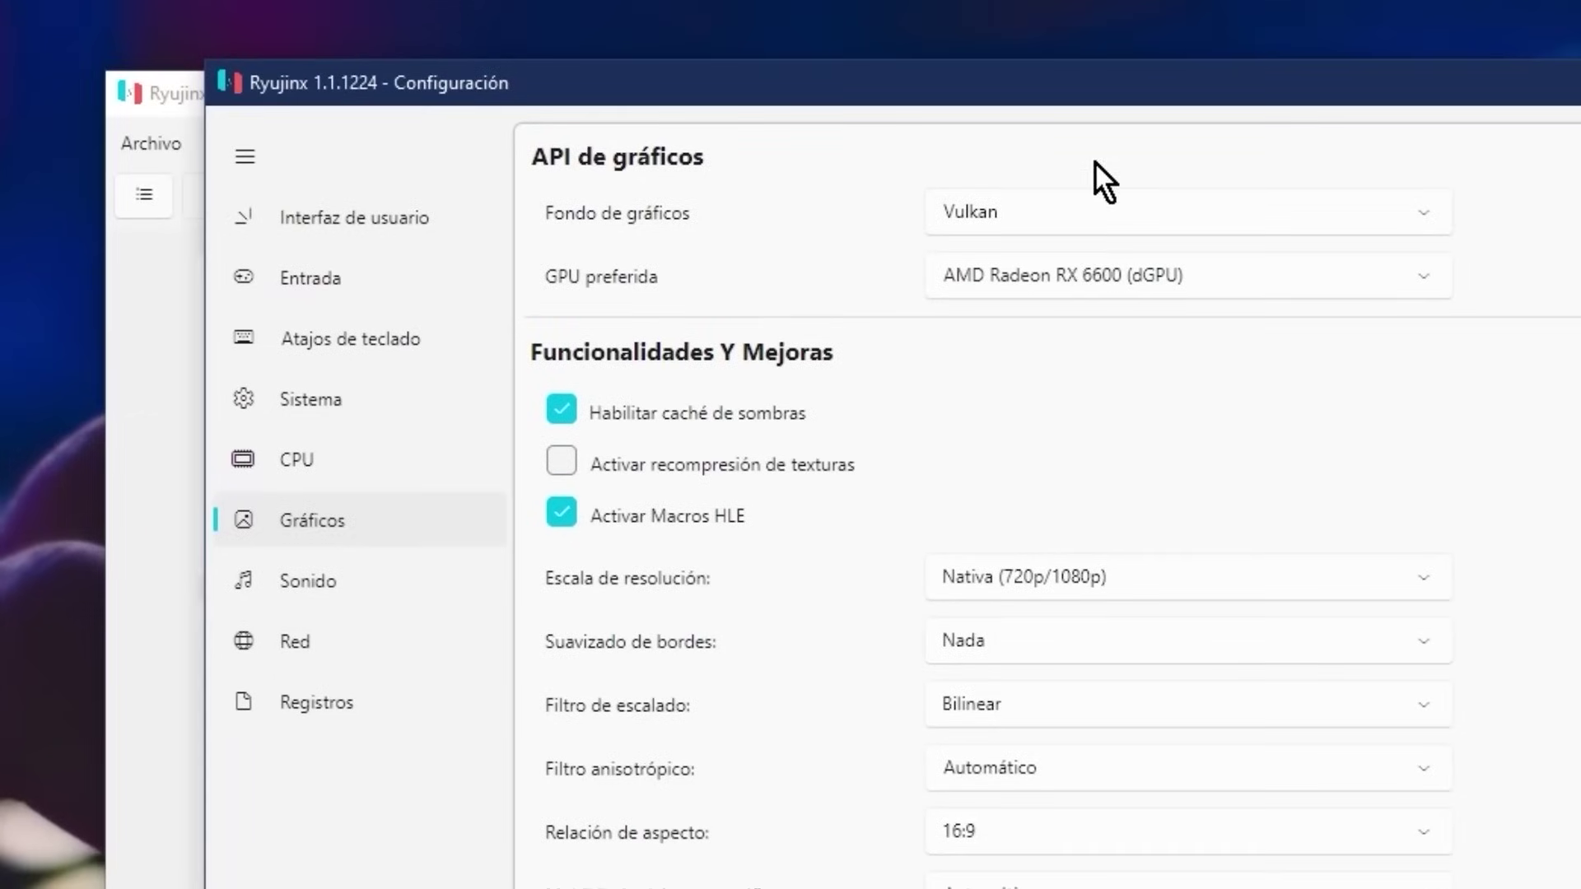
- Compare the OpenGL and Vulkan backends, choose Vulkan, and select AMD Radeon RX 6600 (dGPU) as the preferred GPU
click(1069, 216)
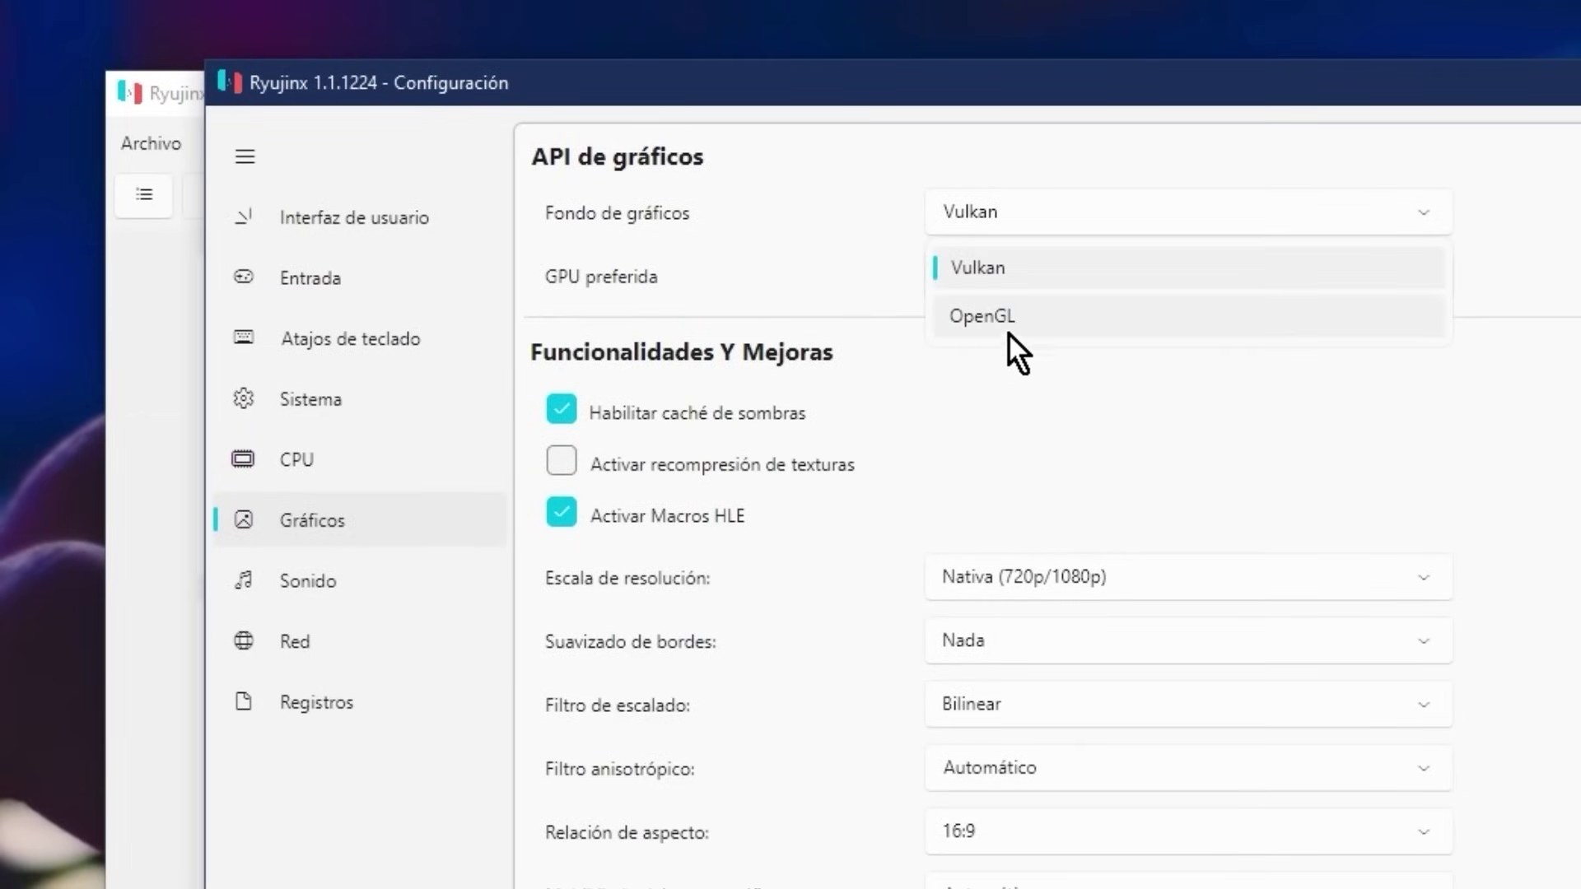
click(955, 319)
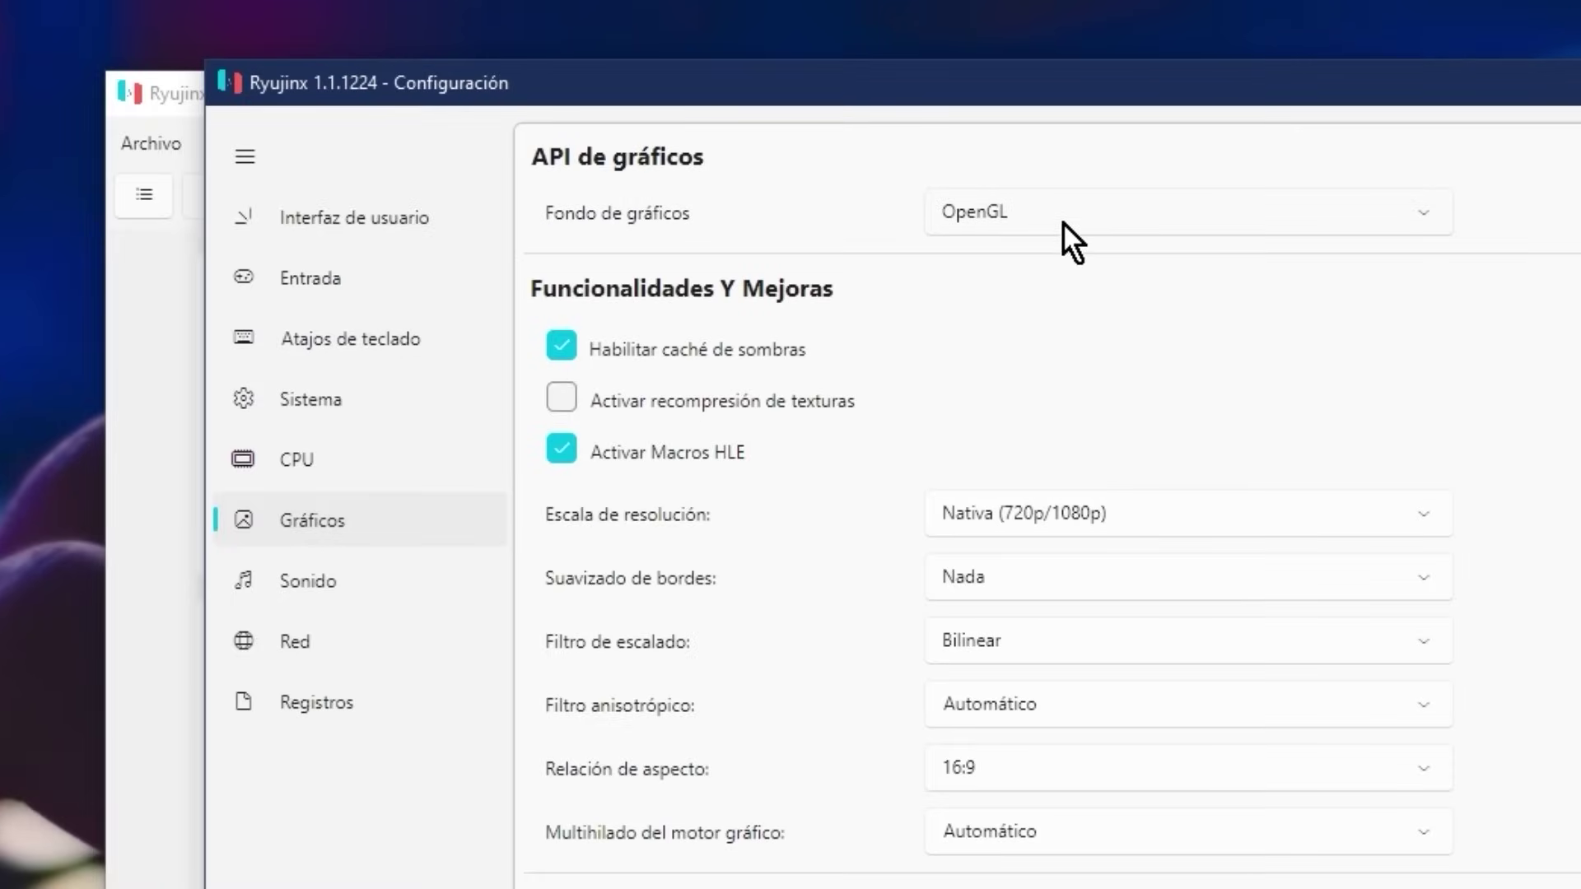
click(1060, 224)
click(1035, 266)
click(1092, 286)
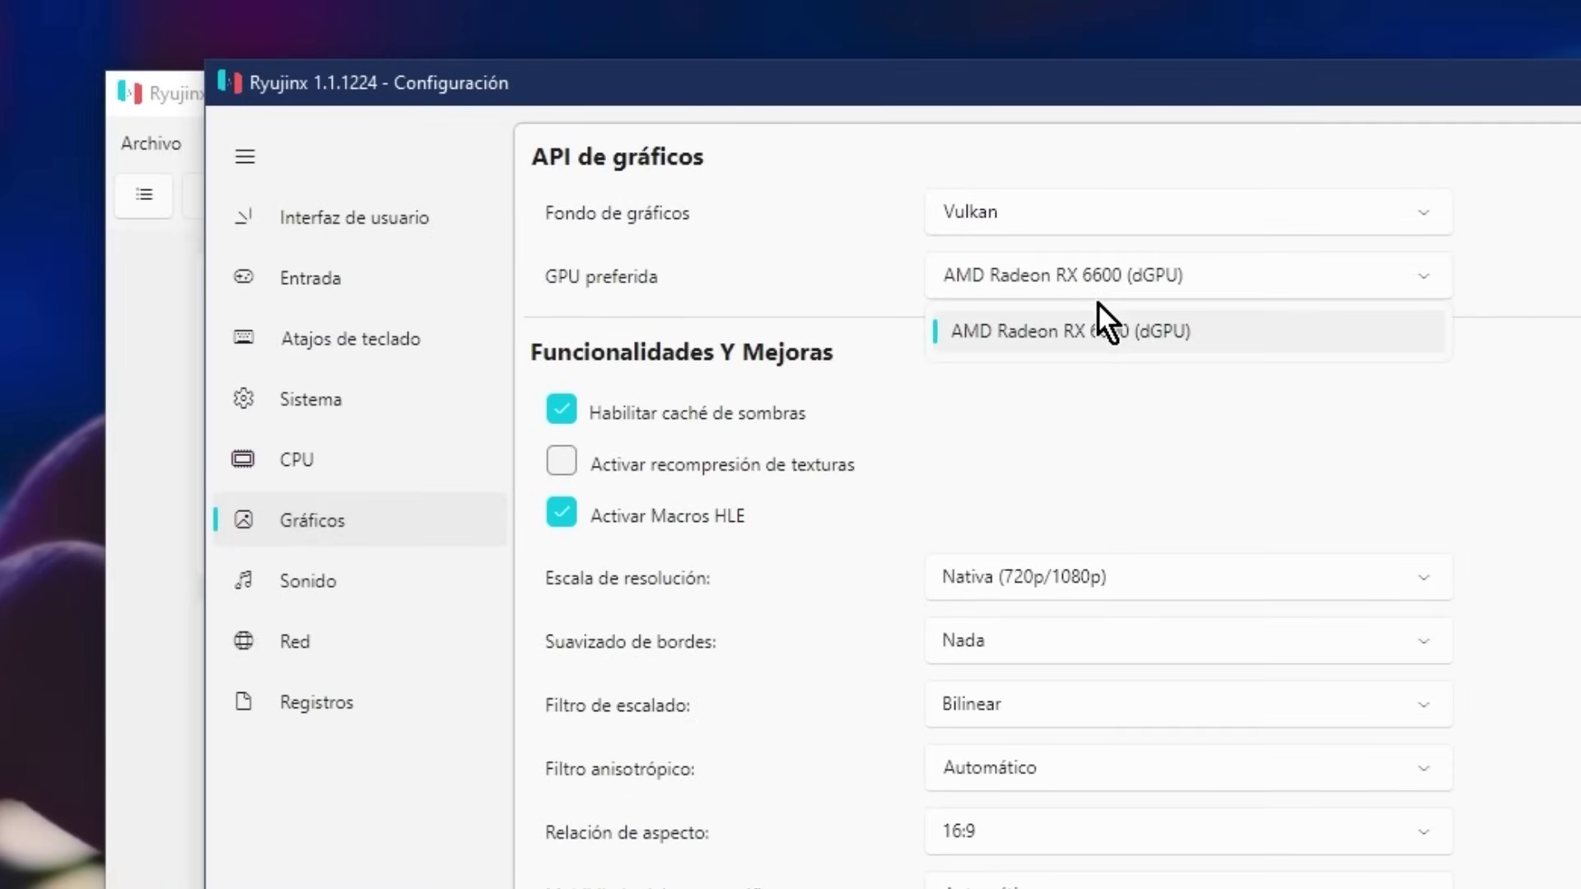
click(1085, 327)
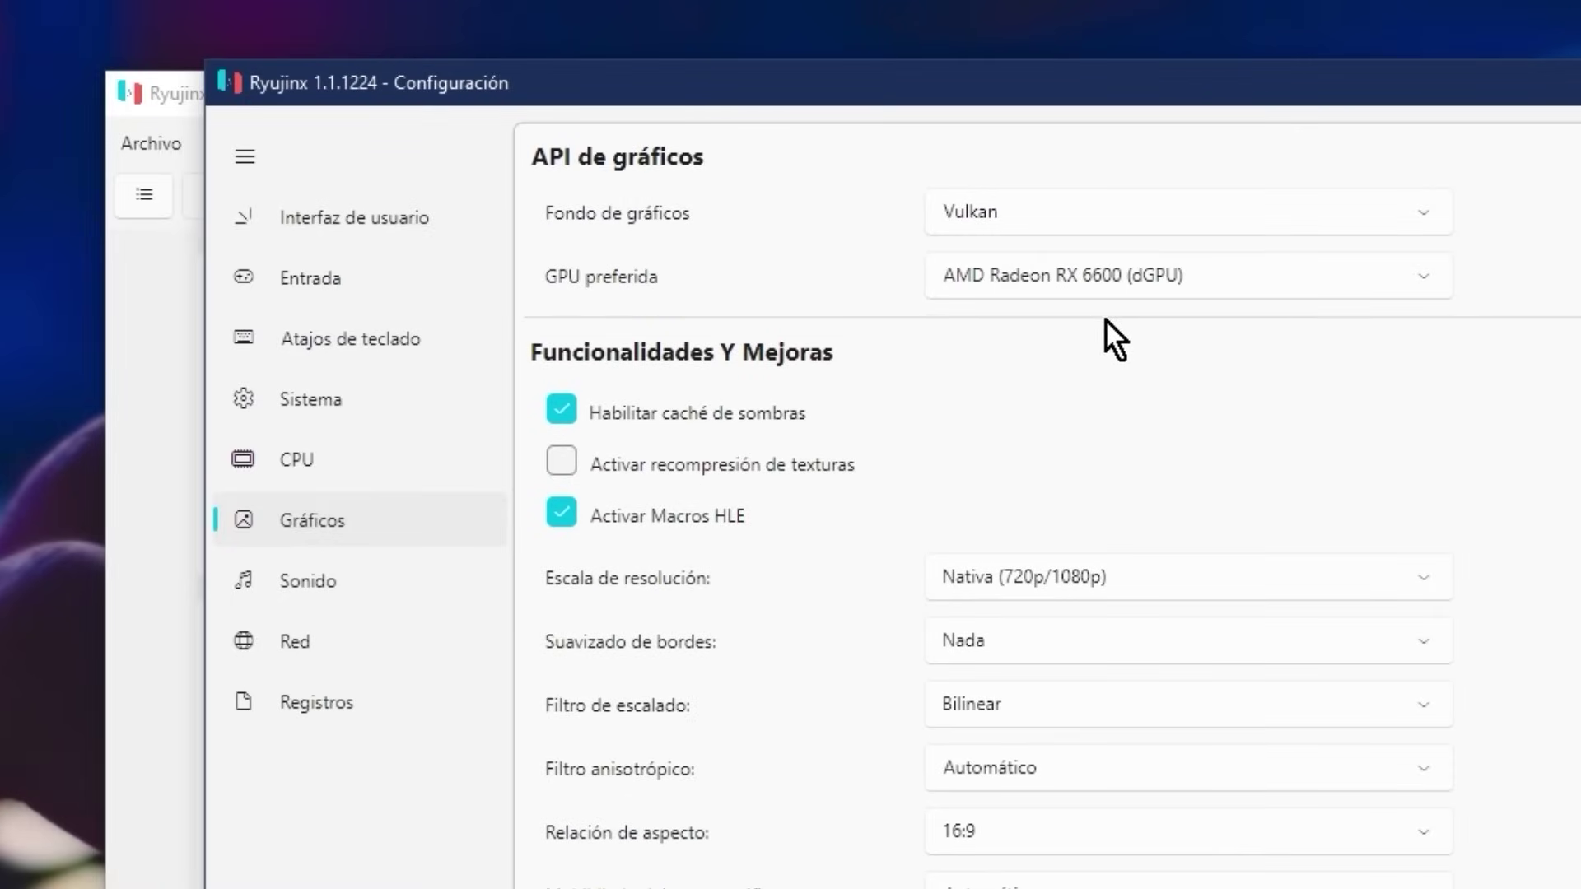
click(1067, 280)
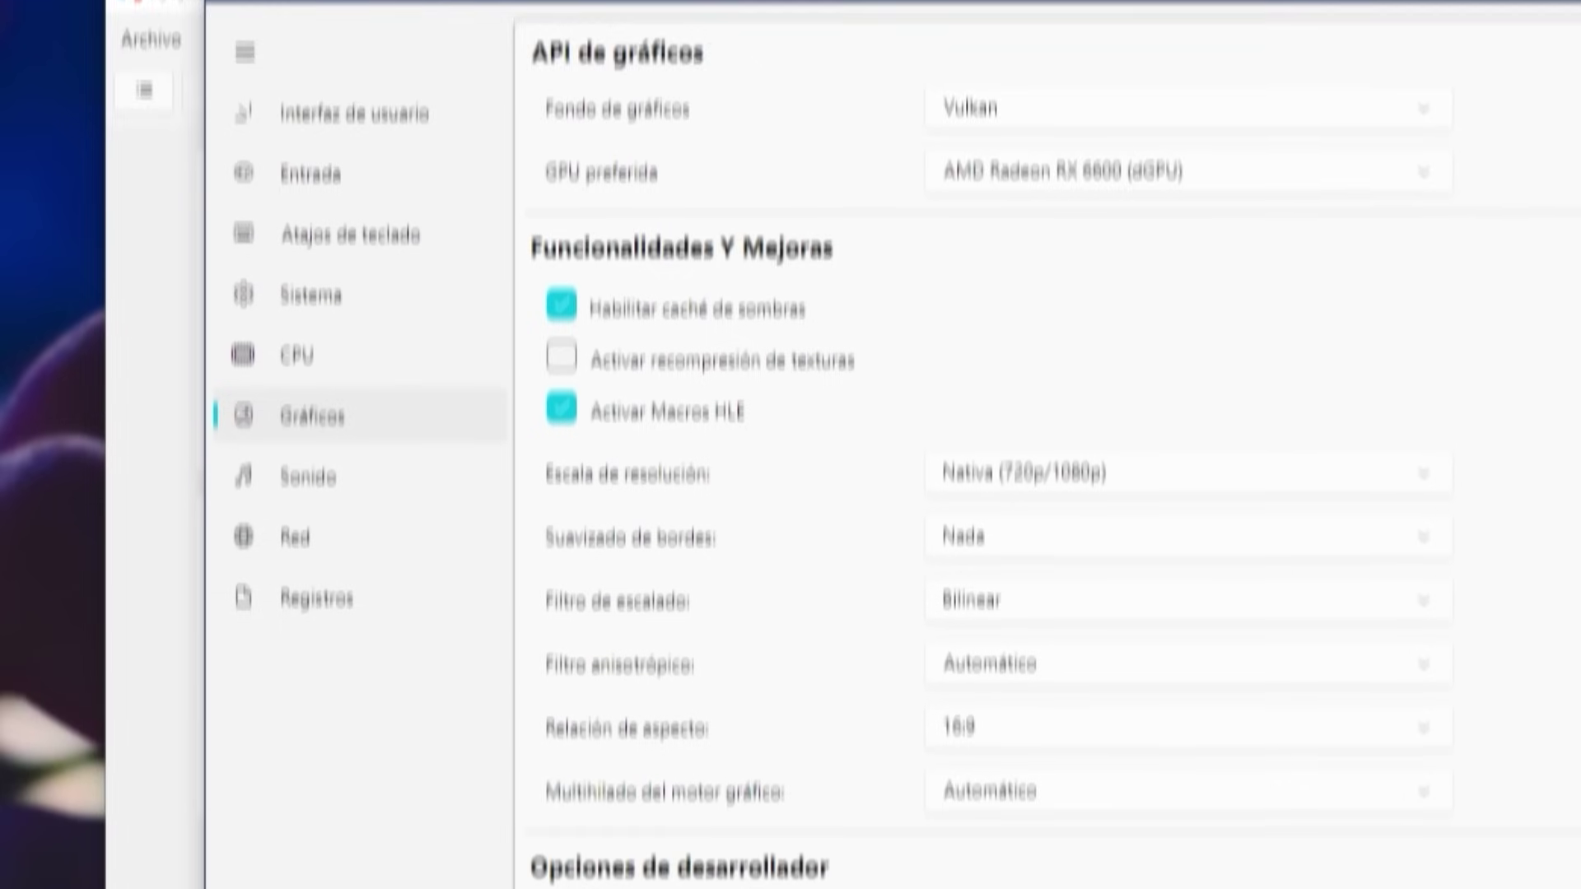
- Try a custom resolution scale (Personalizada), lowering its value to 0,60
click(1085, 255)
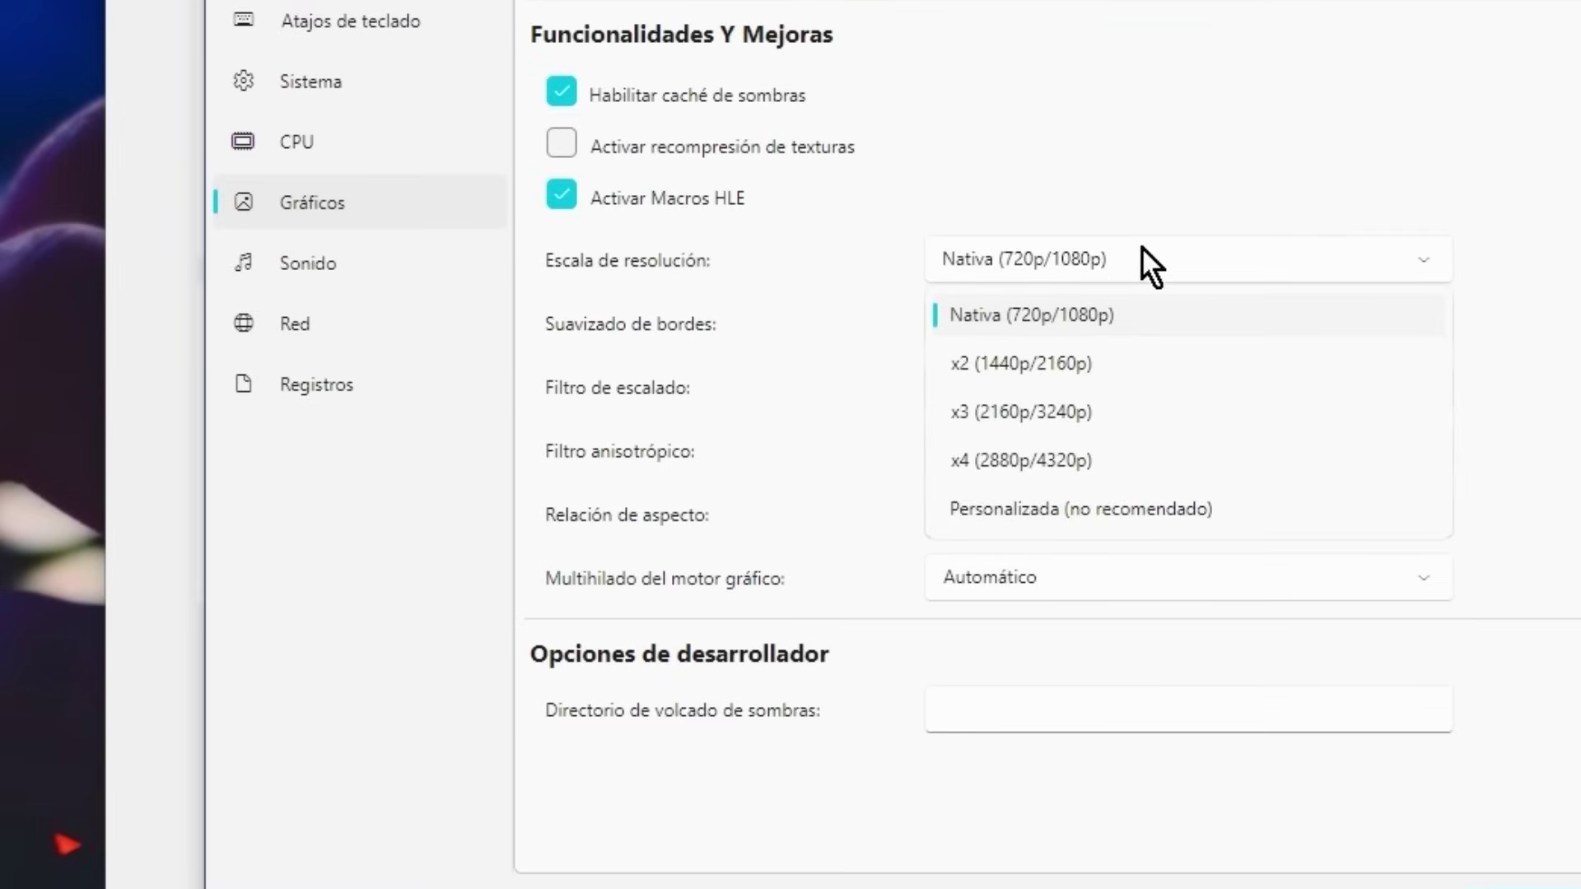
click(1180, 314)
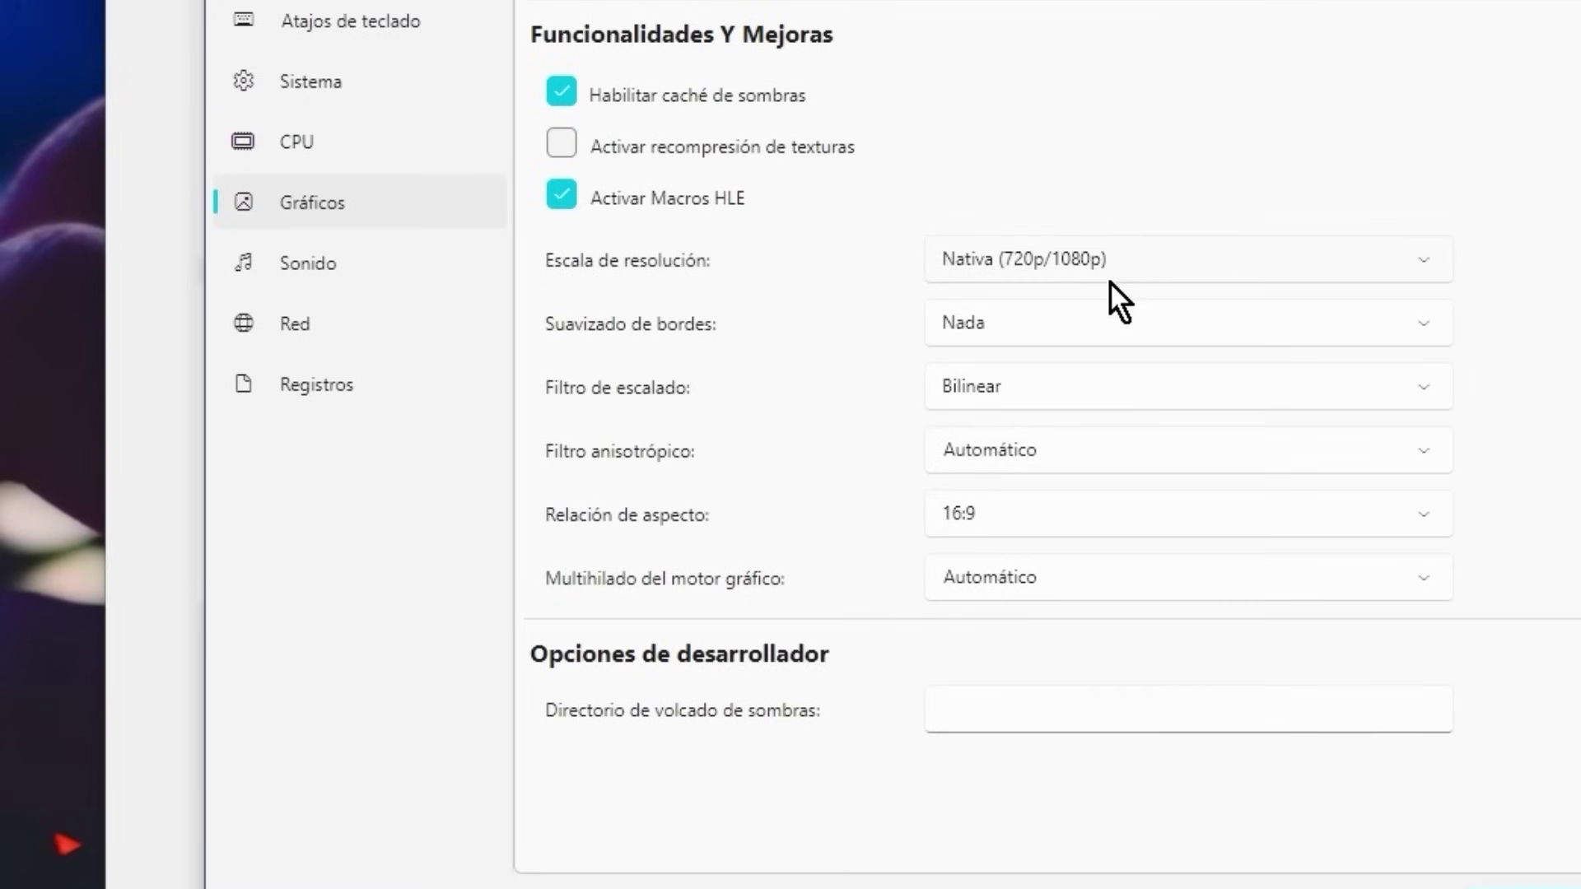
click(1098, 255)
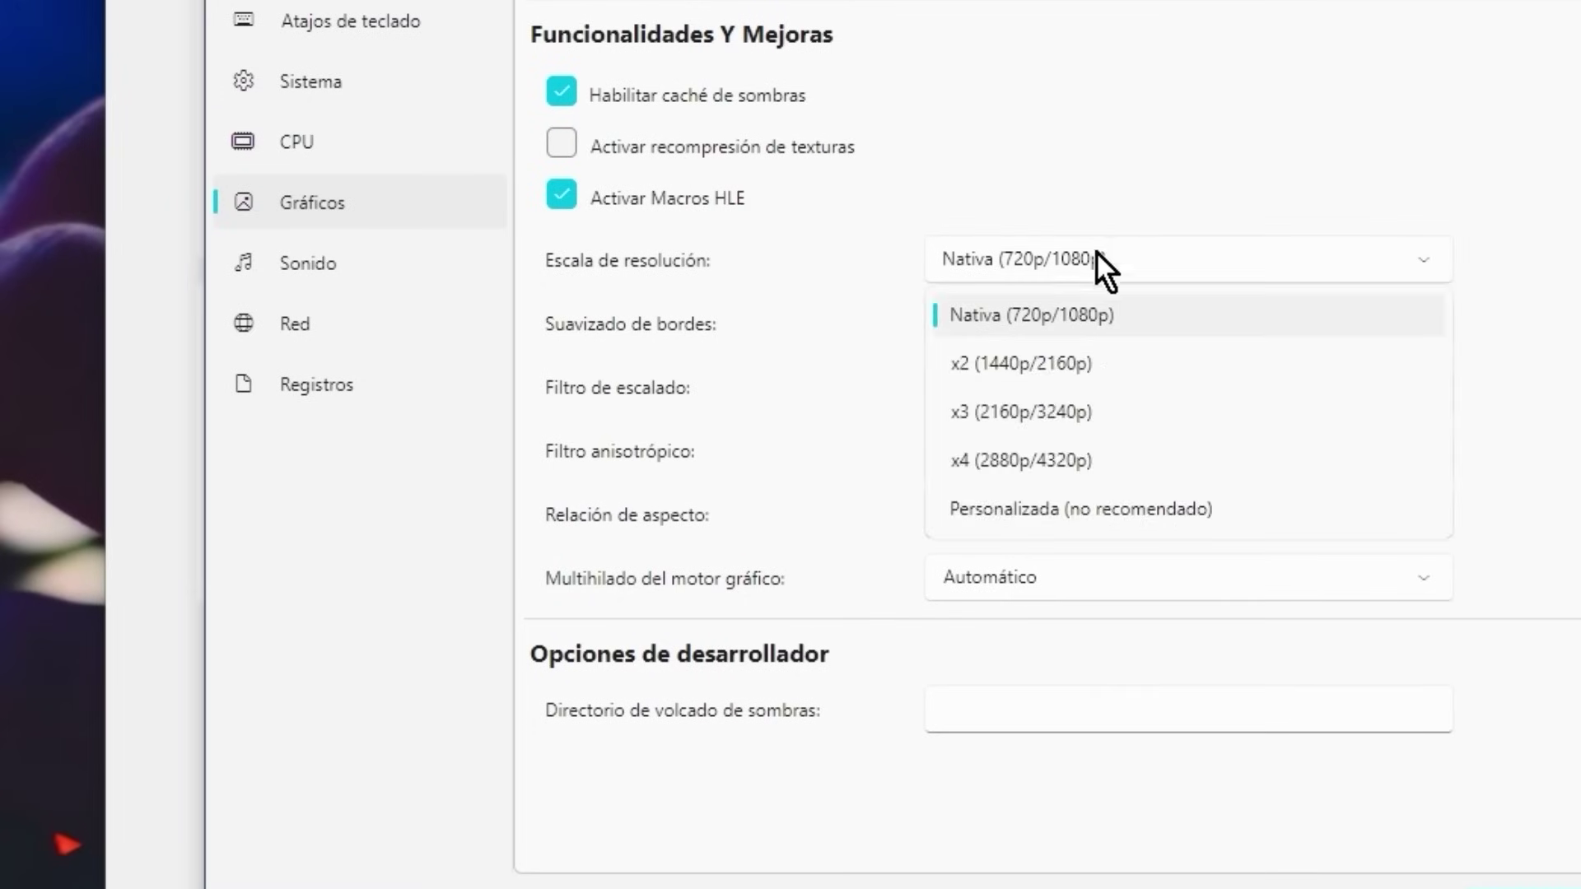
click(1084, 512)
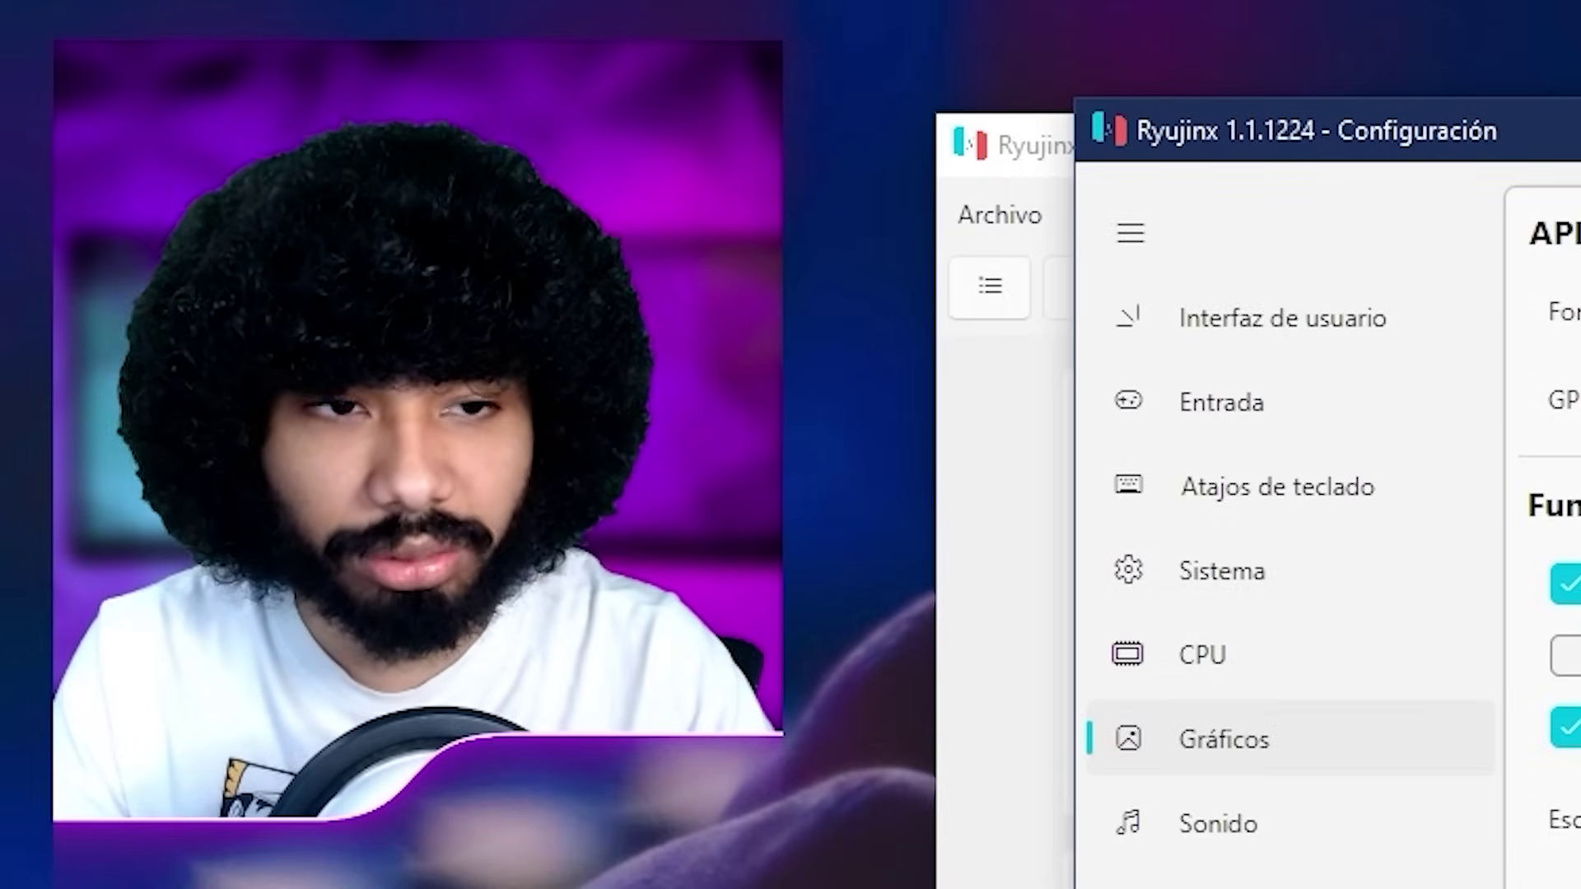
click(1290, 260)
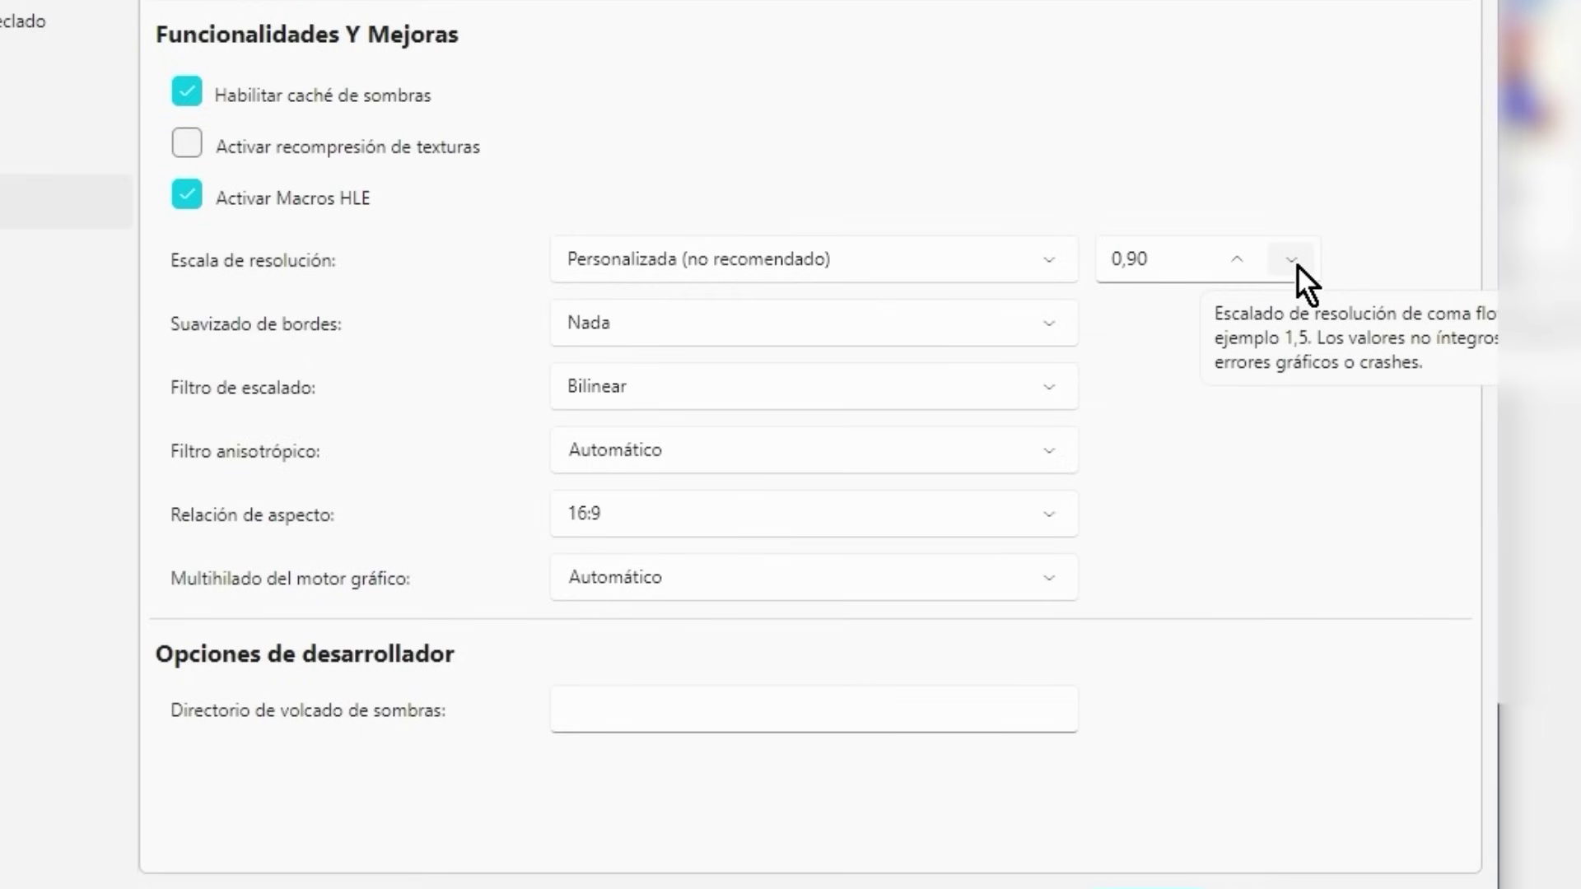
click(1294, 261)
click(1295, 260)
scroll(1276, 266, up, 1)
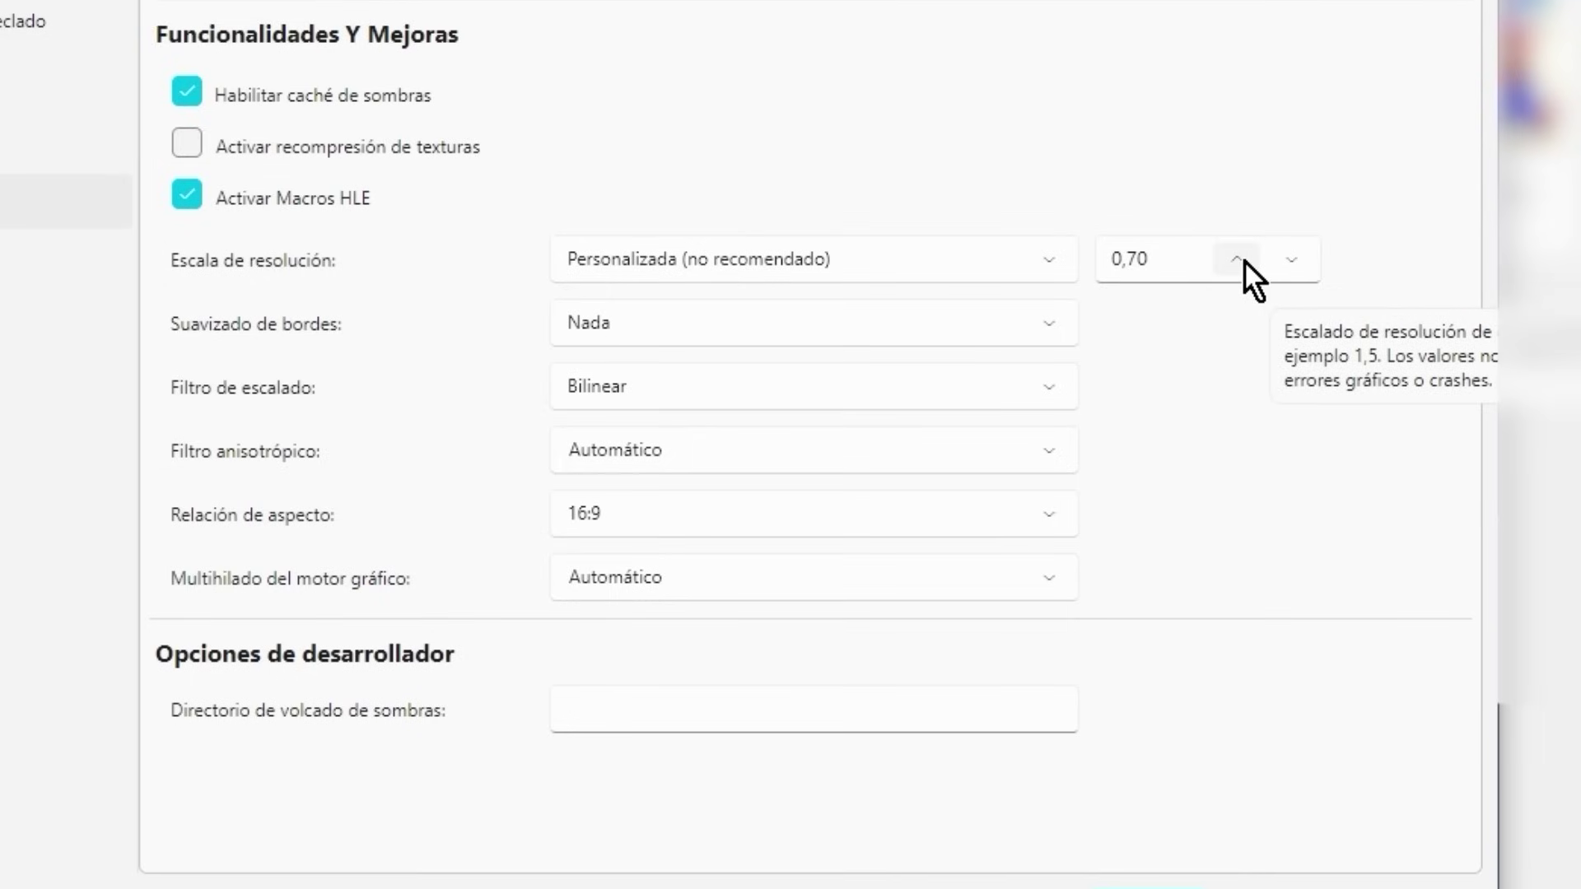
click(1243, 260)
click(1243, 262)
click(1295, 262)
click(1297, 259)
click(1296, 259)
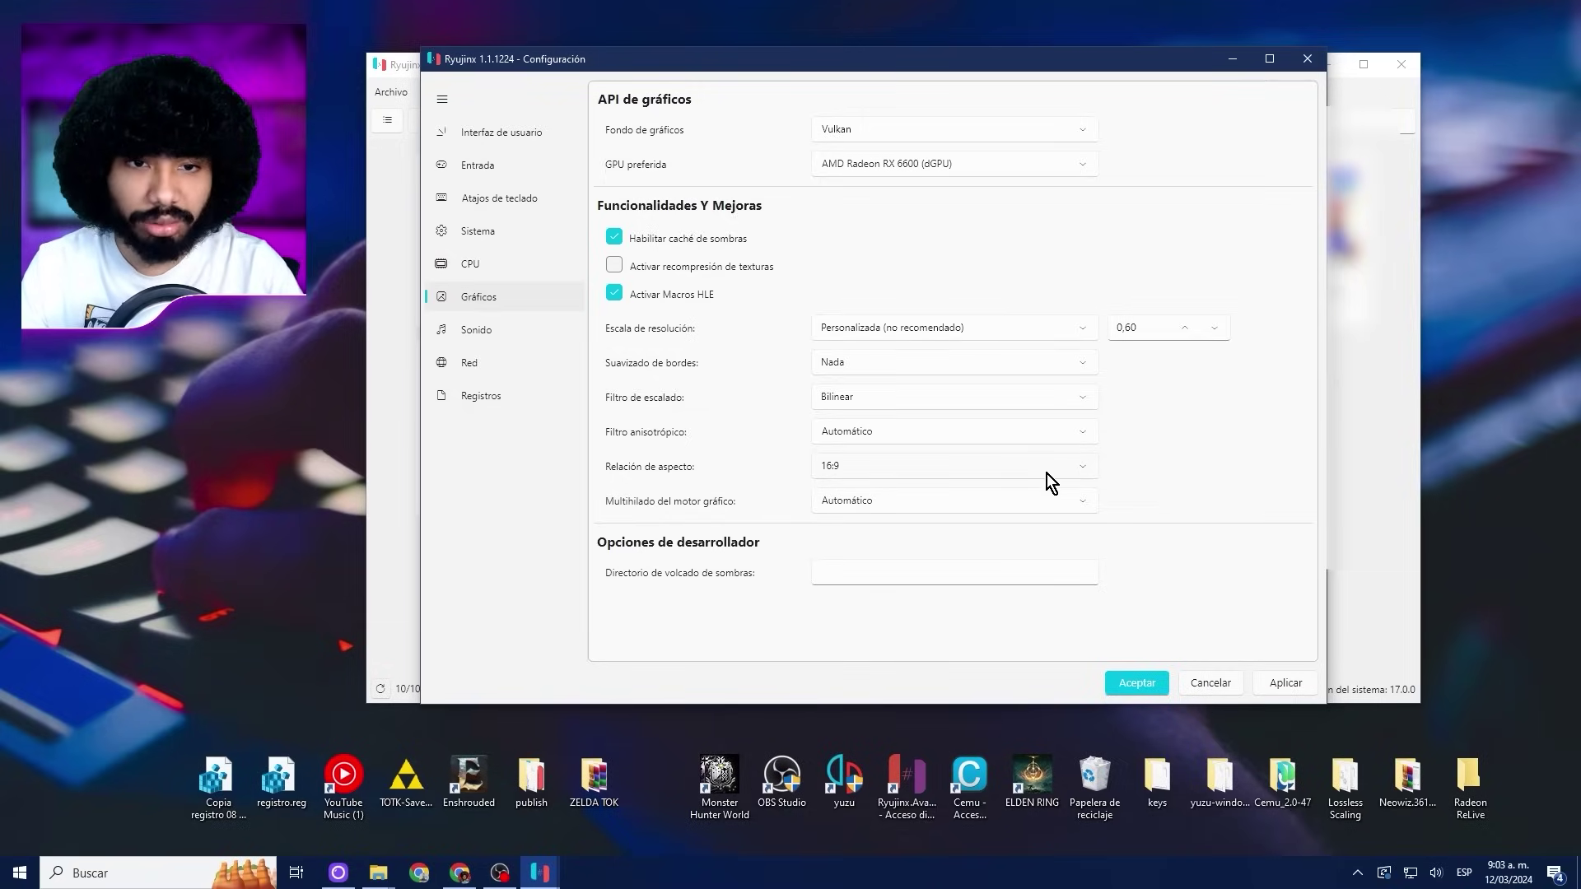
- Set the resolution scale to Nativa (720p/1080p) and the edge smoothing to FXAA
click(947, 328)
click(942, 357)
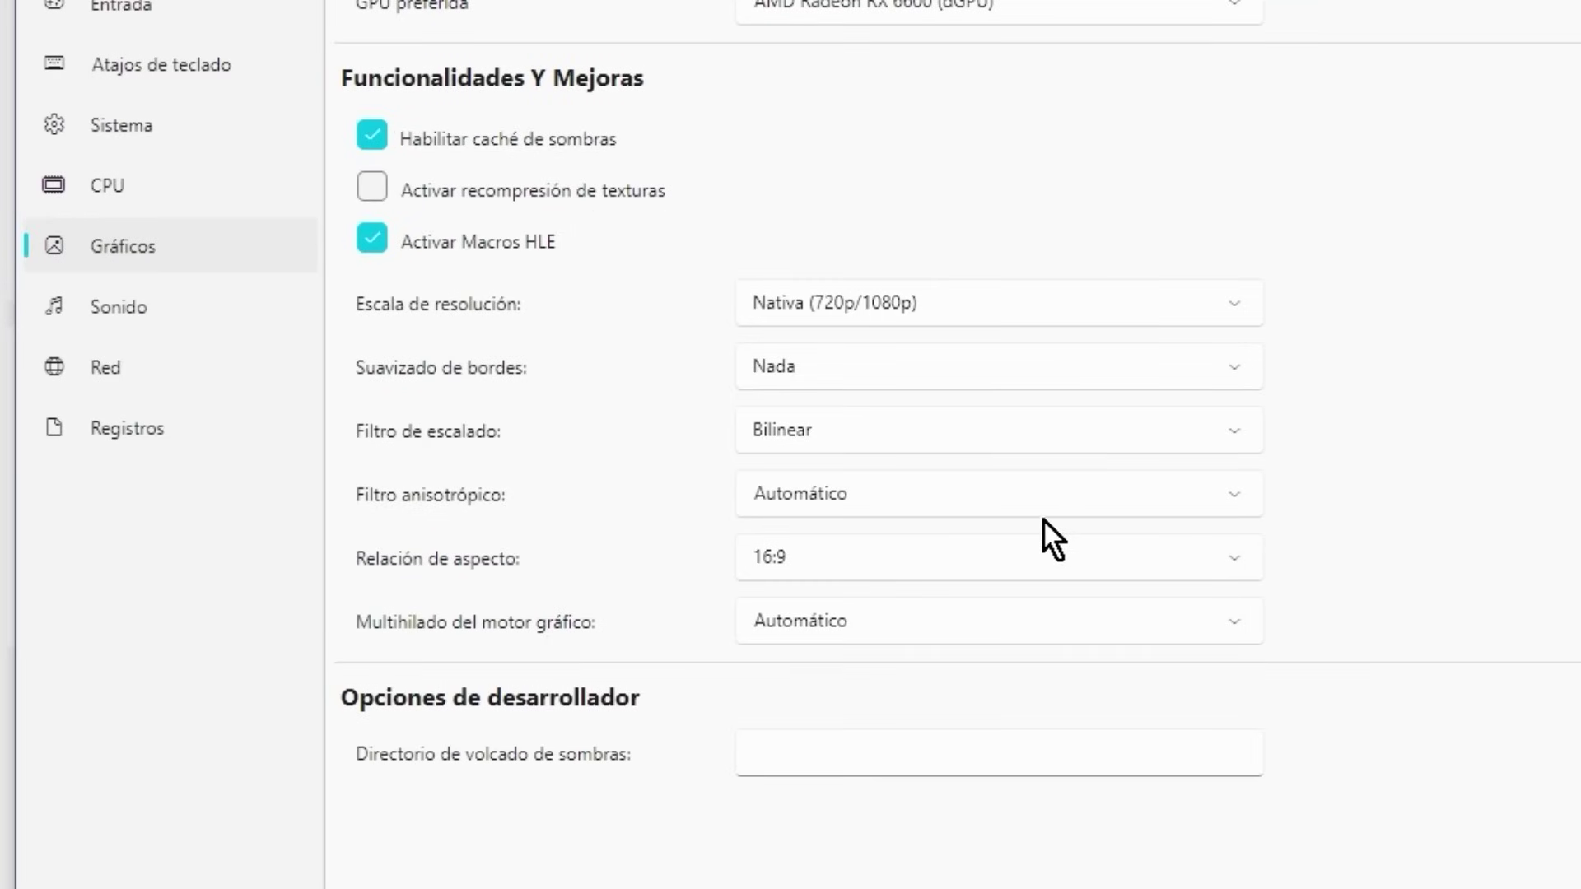
click(827, 366)
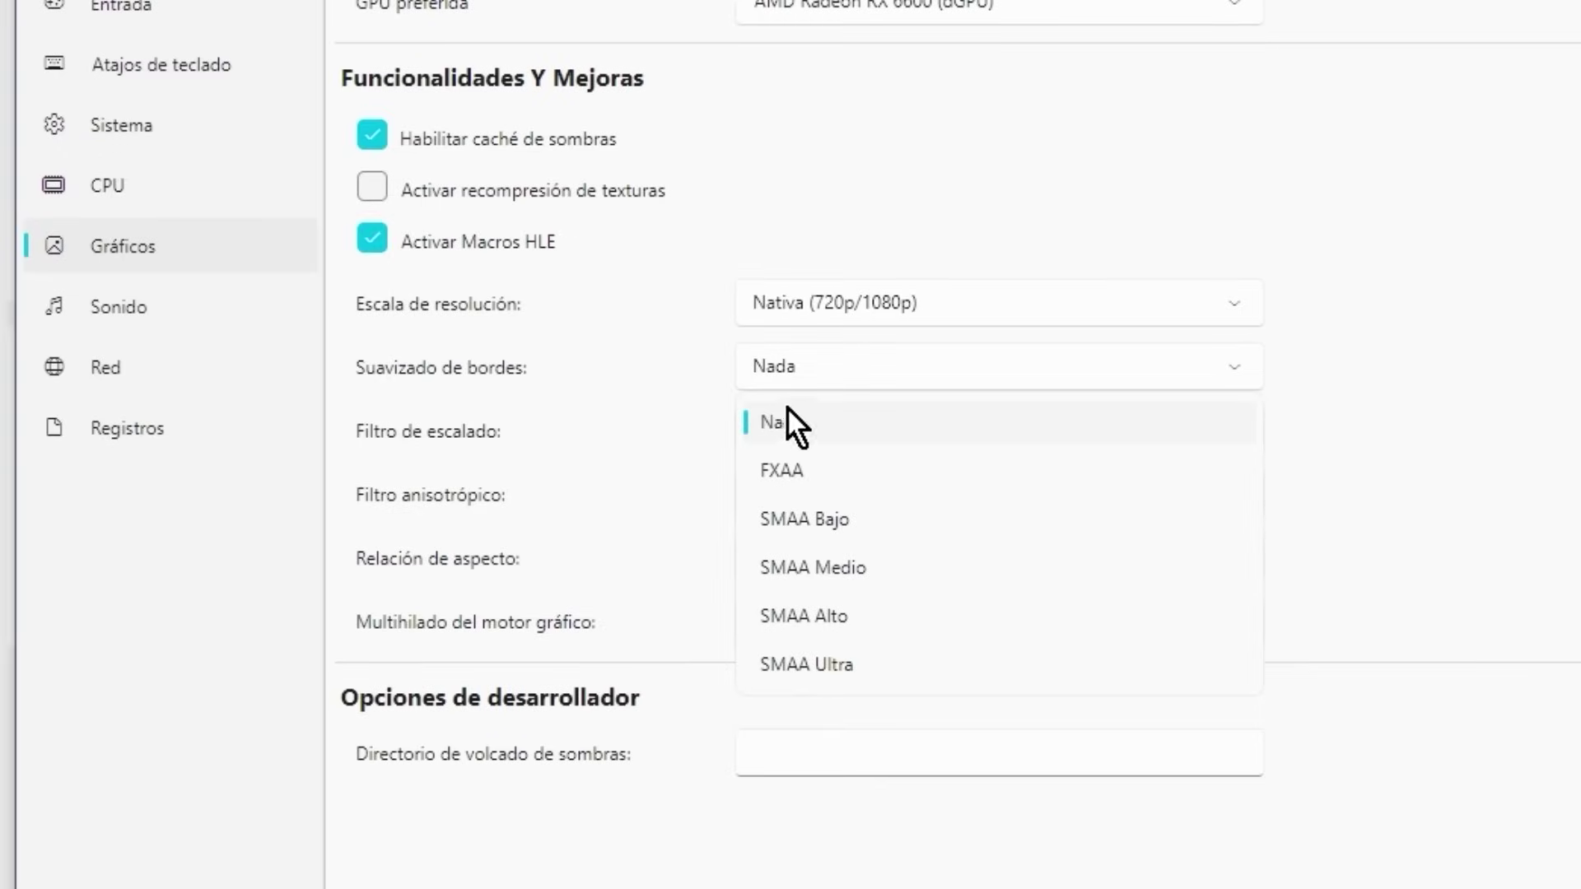
click(833, 471)
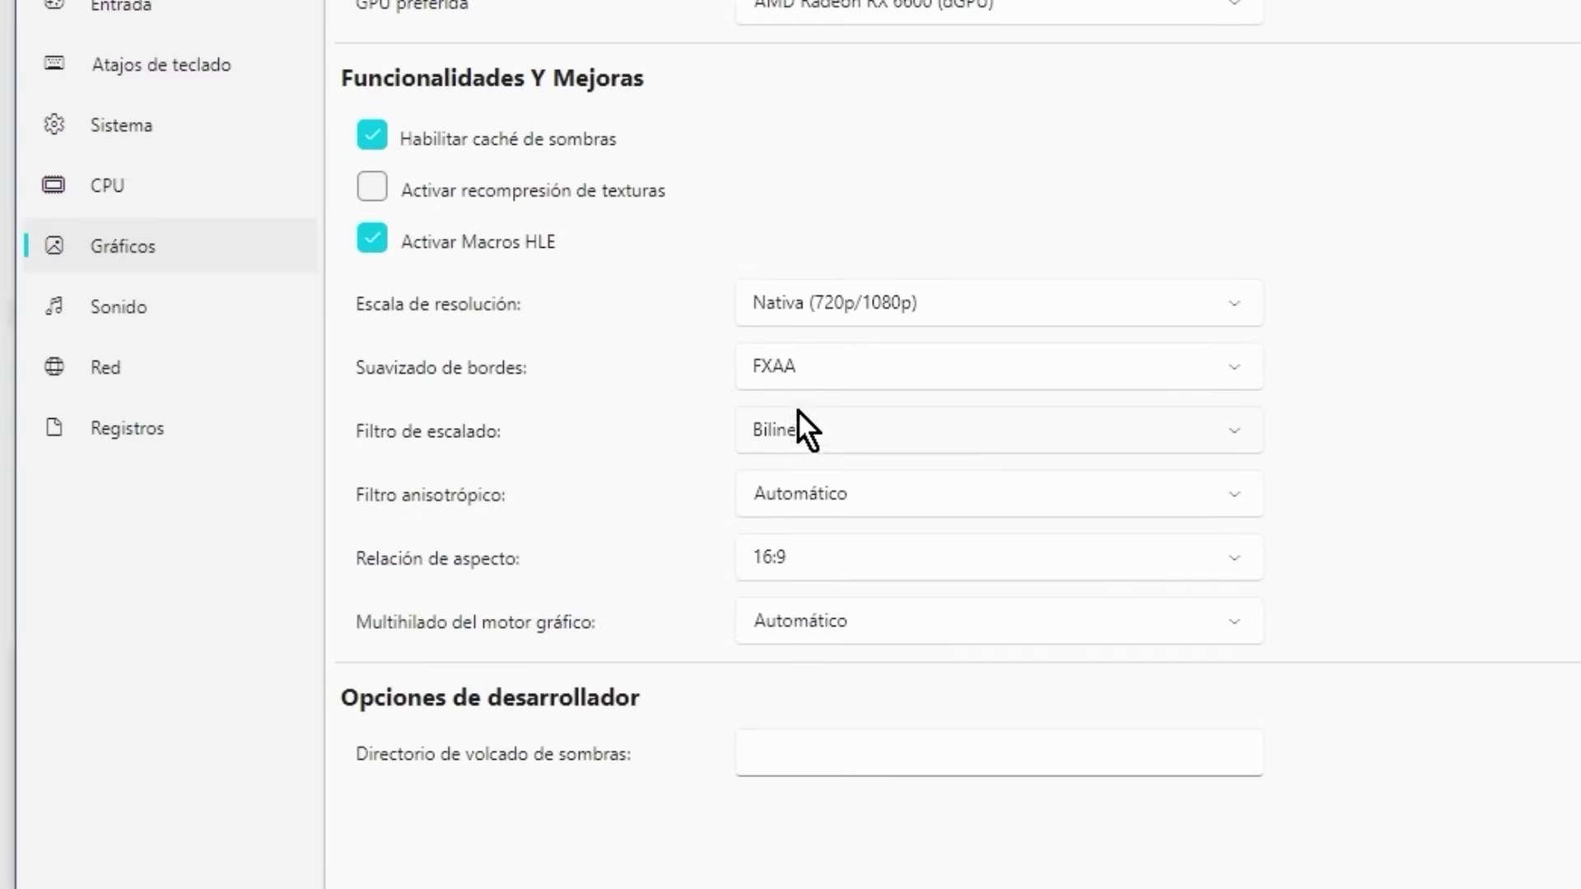
click(812, 373)
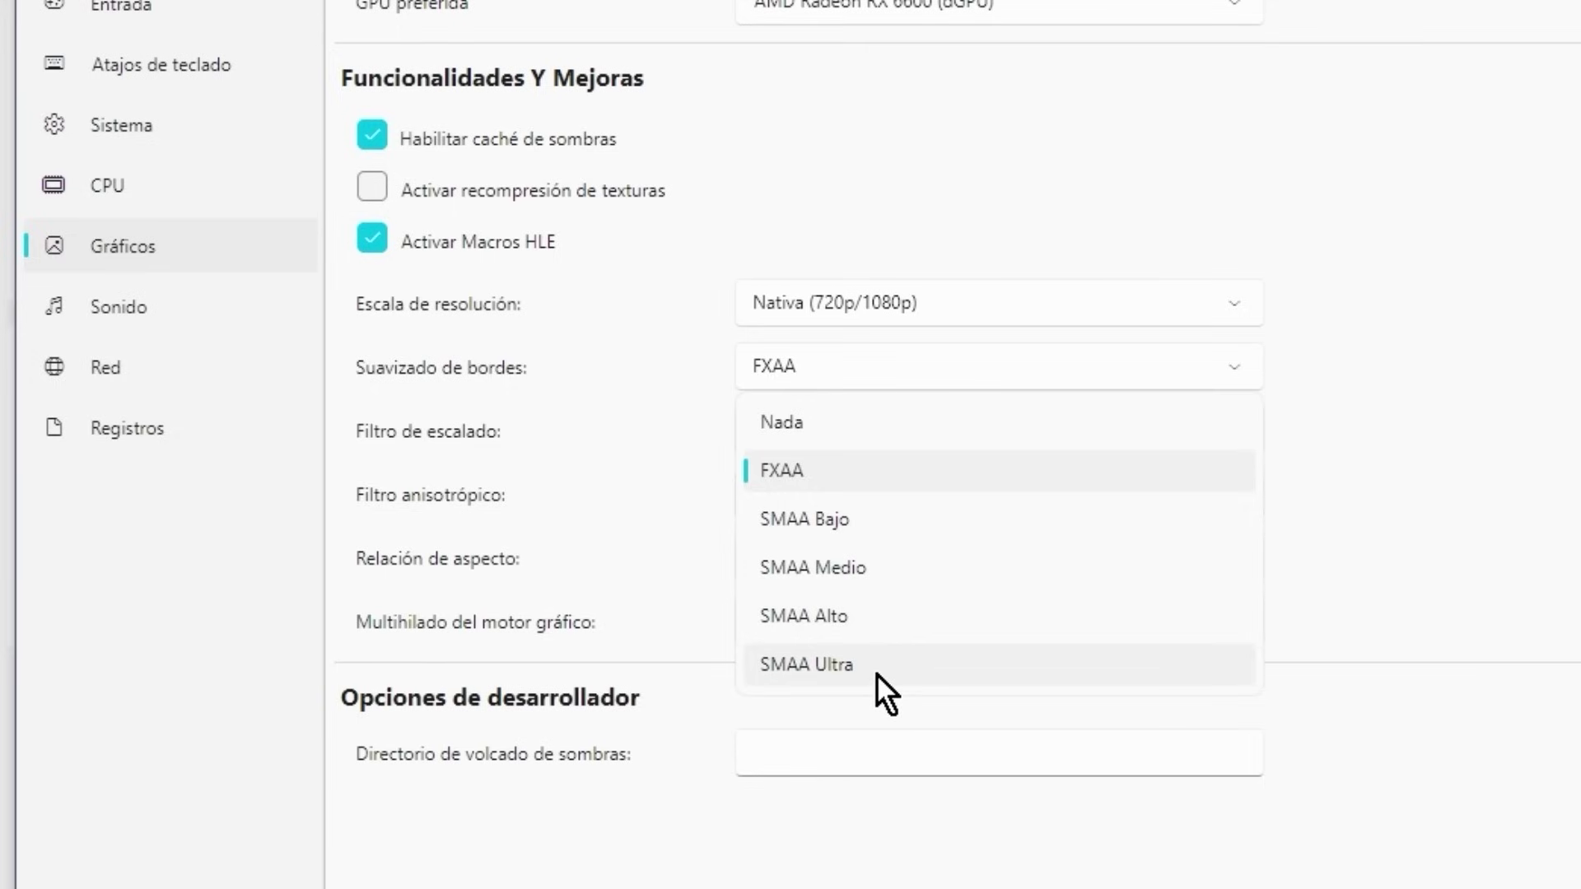
click(555, 456)
- Set the scaling filter to FSR with a level of 75
click(798, 438)
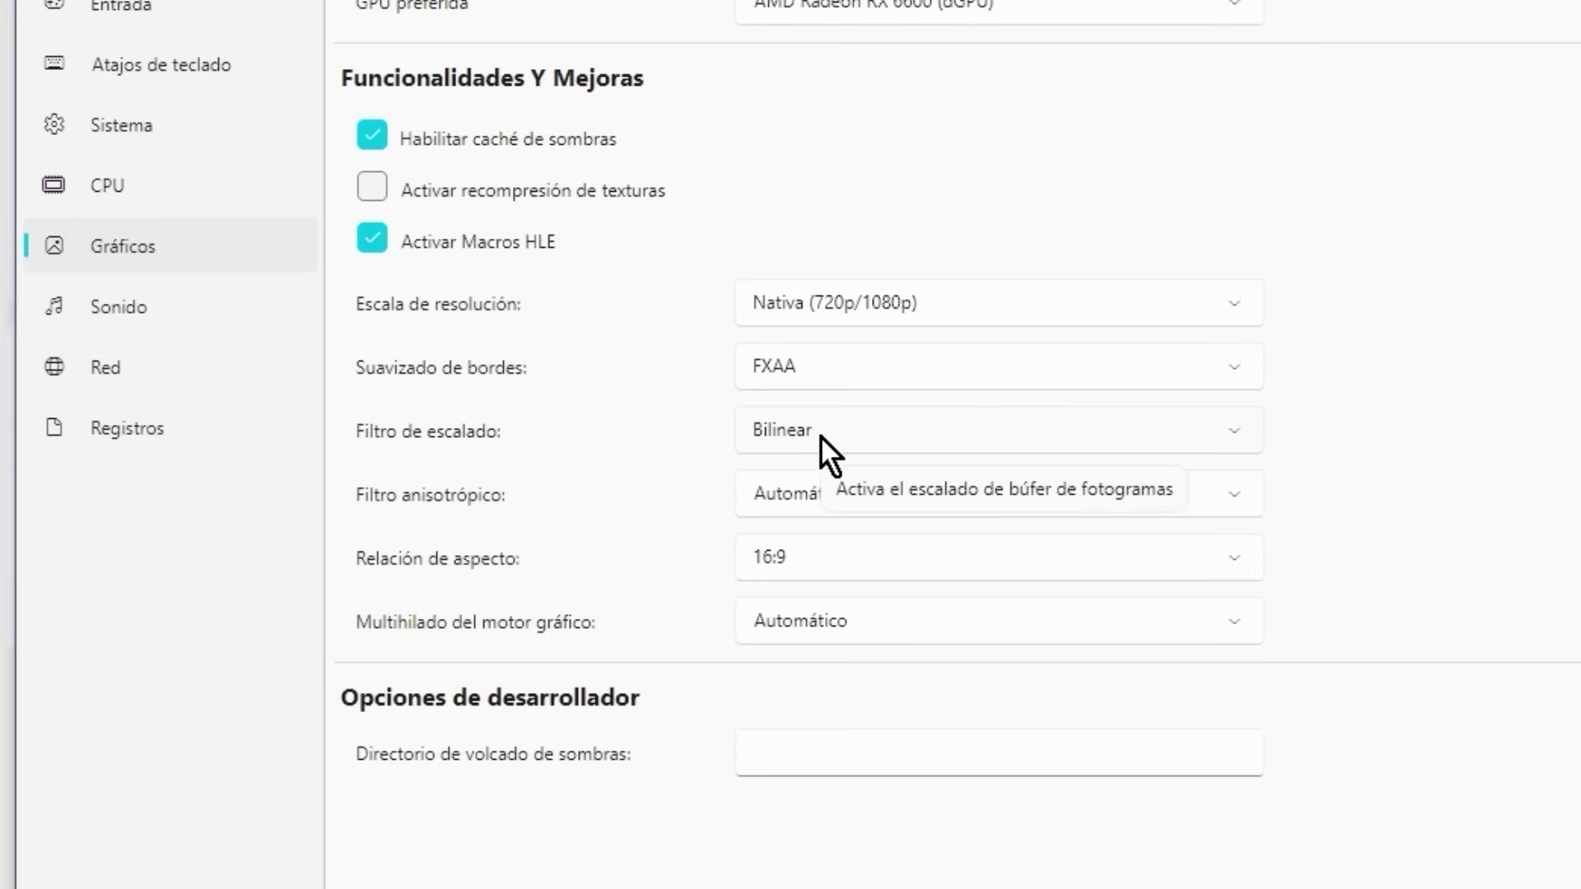
scroll(820, 437, down, 1)
click(789, 438)
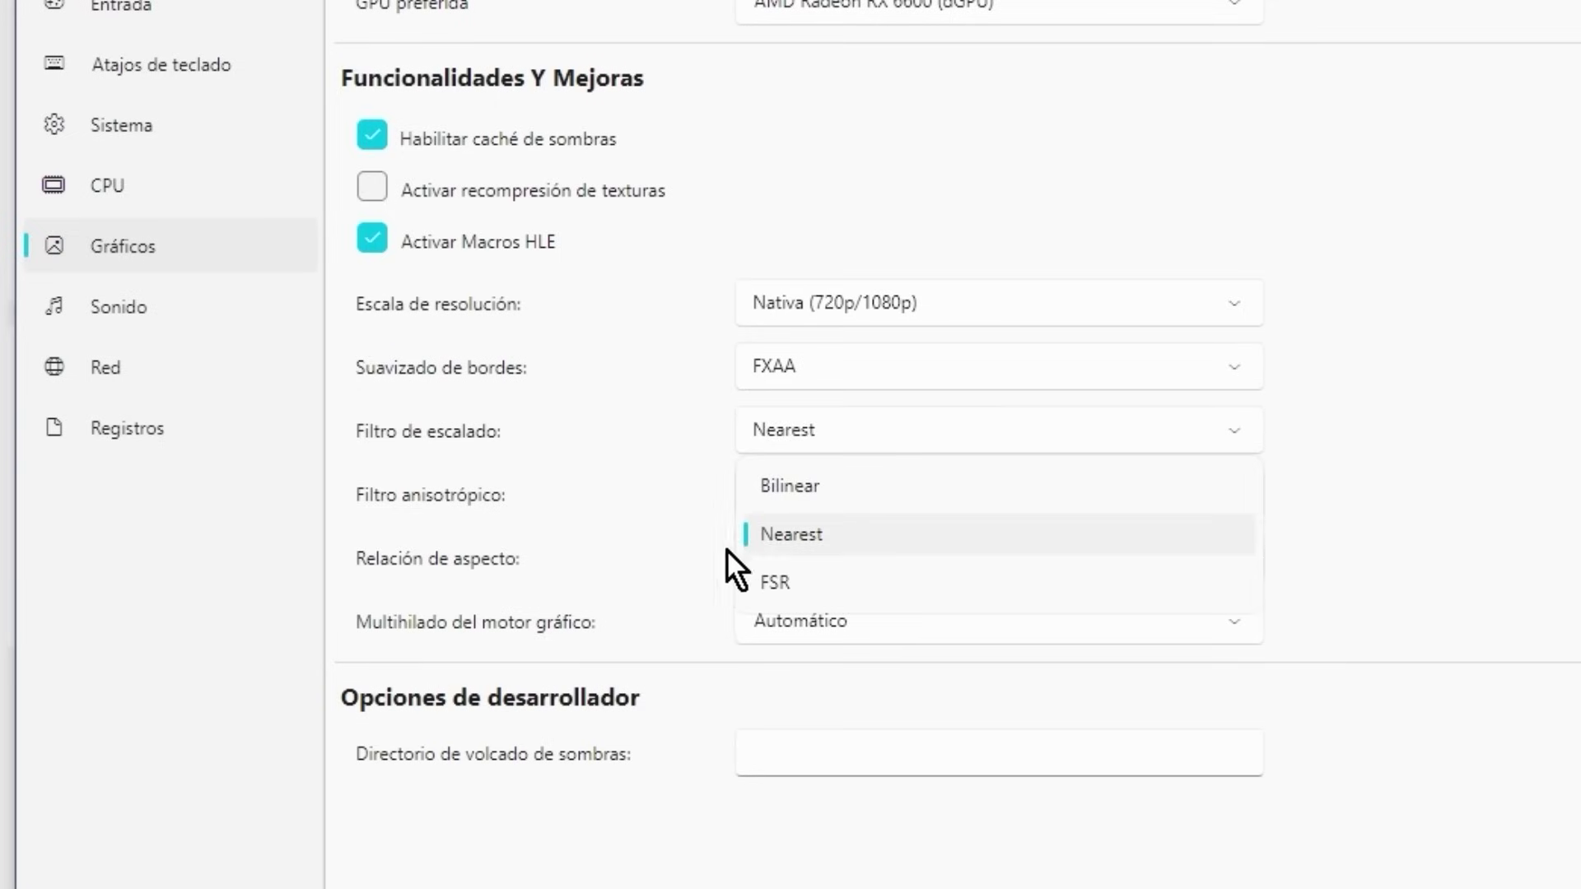
click(814, 551)
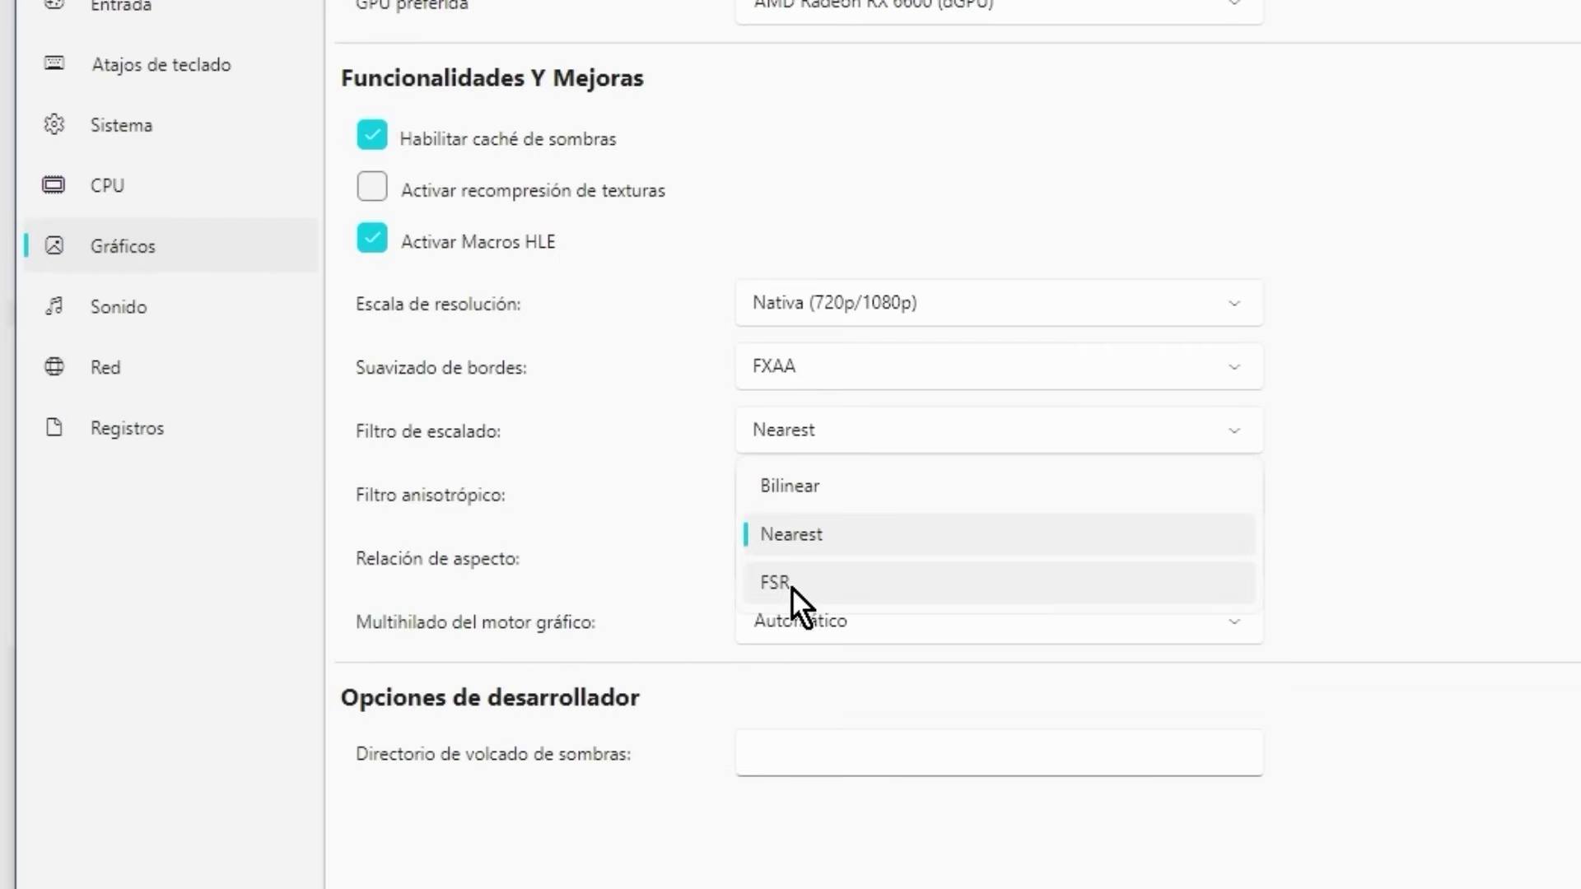
click(793, 586)
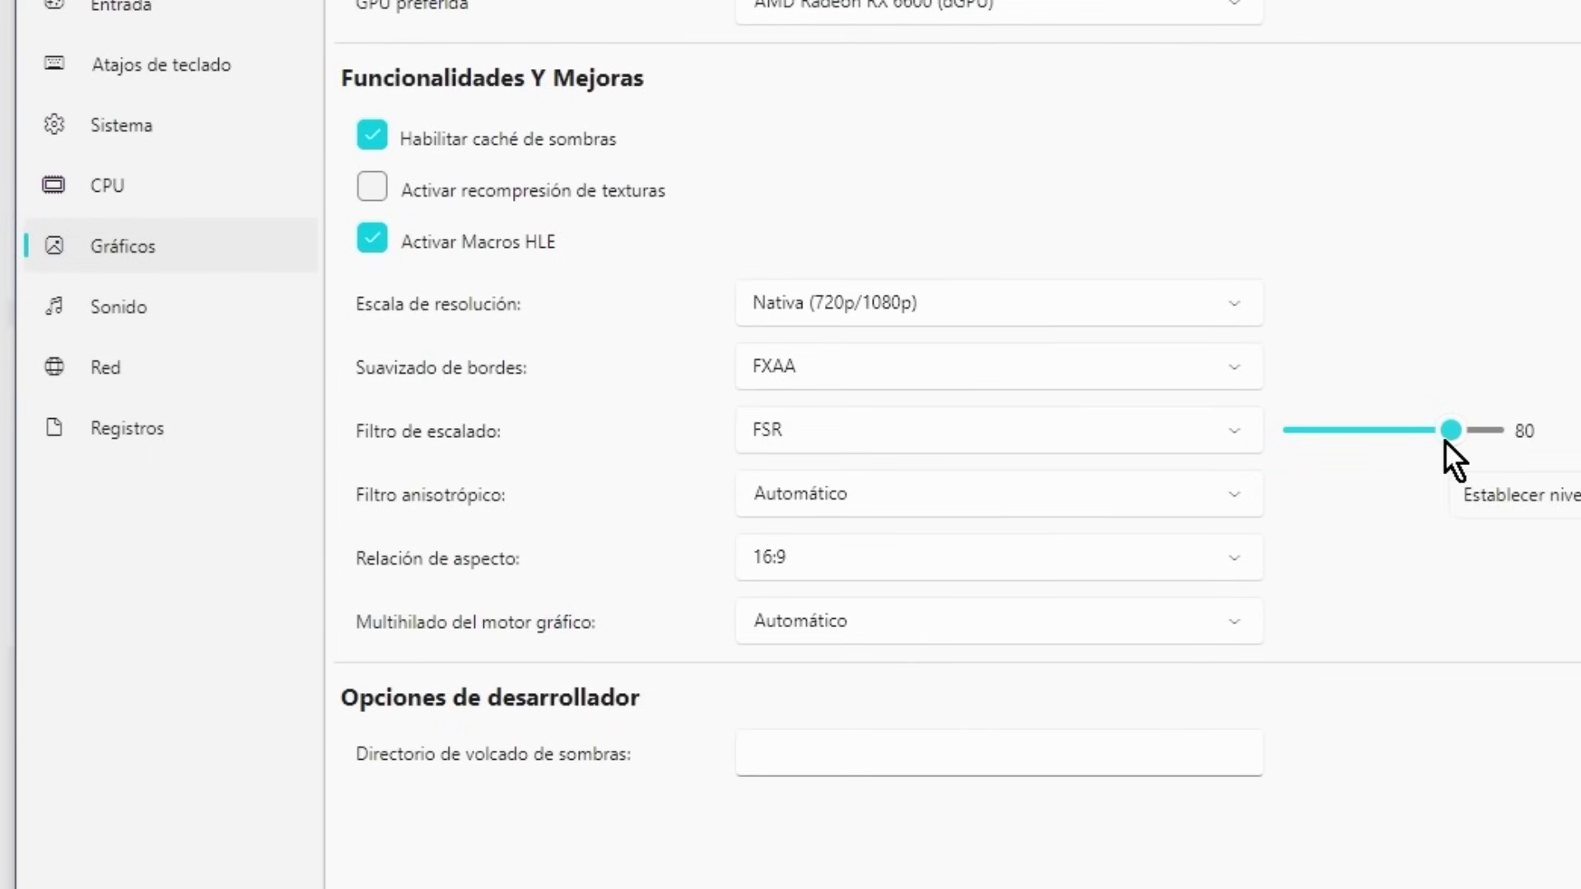
drag(1445, 440, 1441, 425)
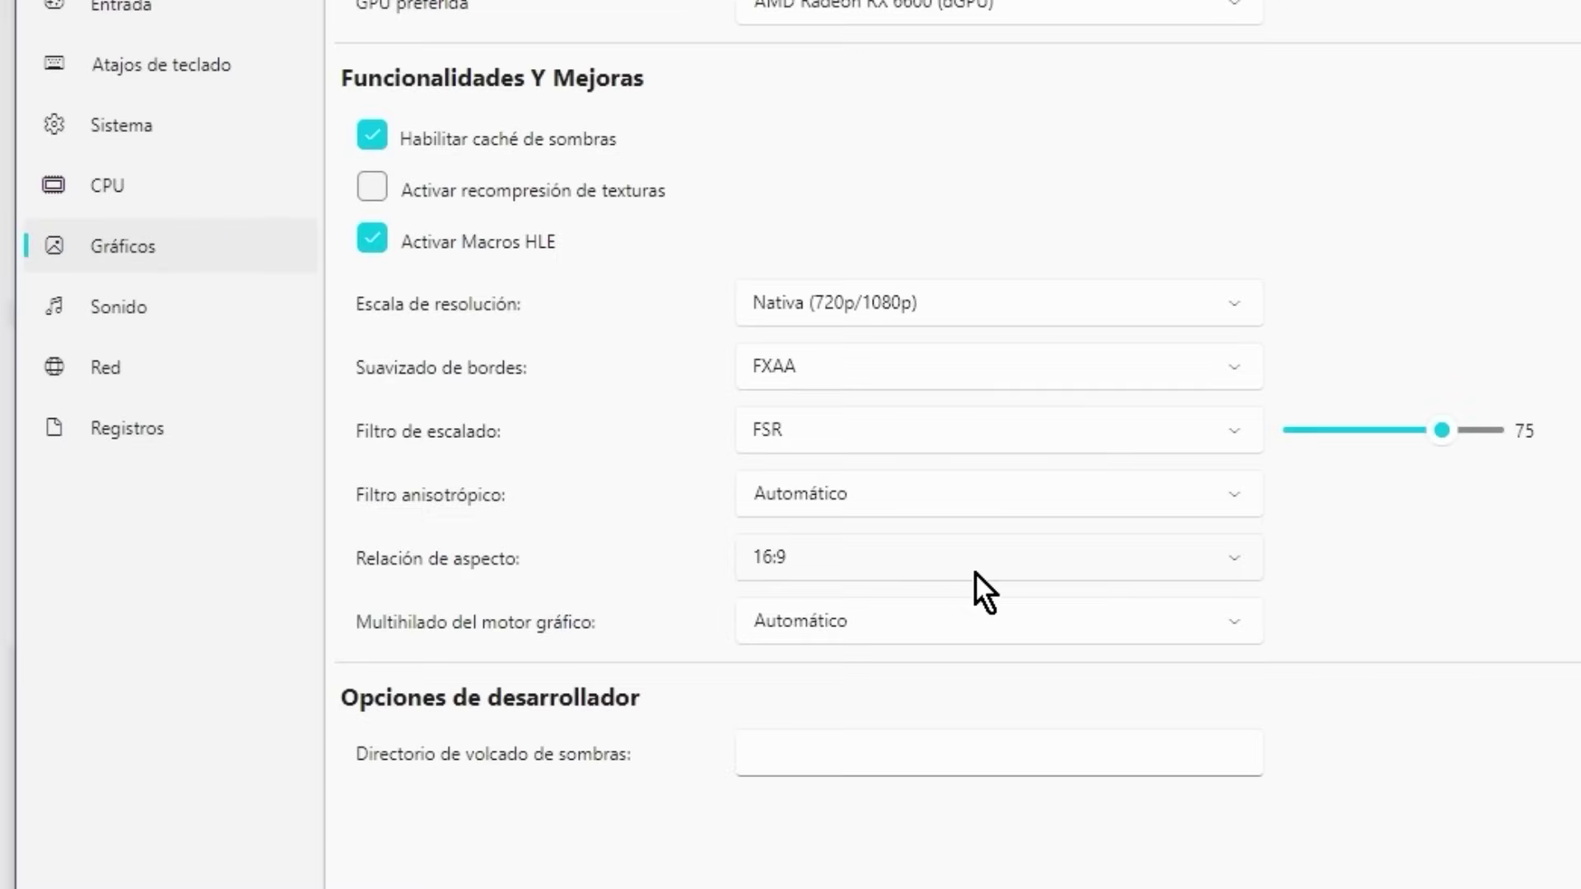
- Open the aspect ratio choices in the graphics settings
click(946, 471)
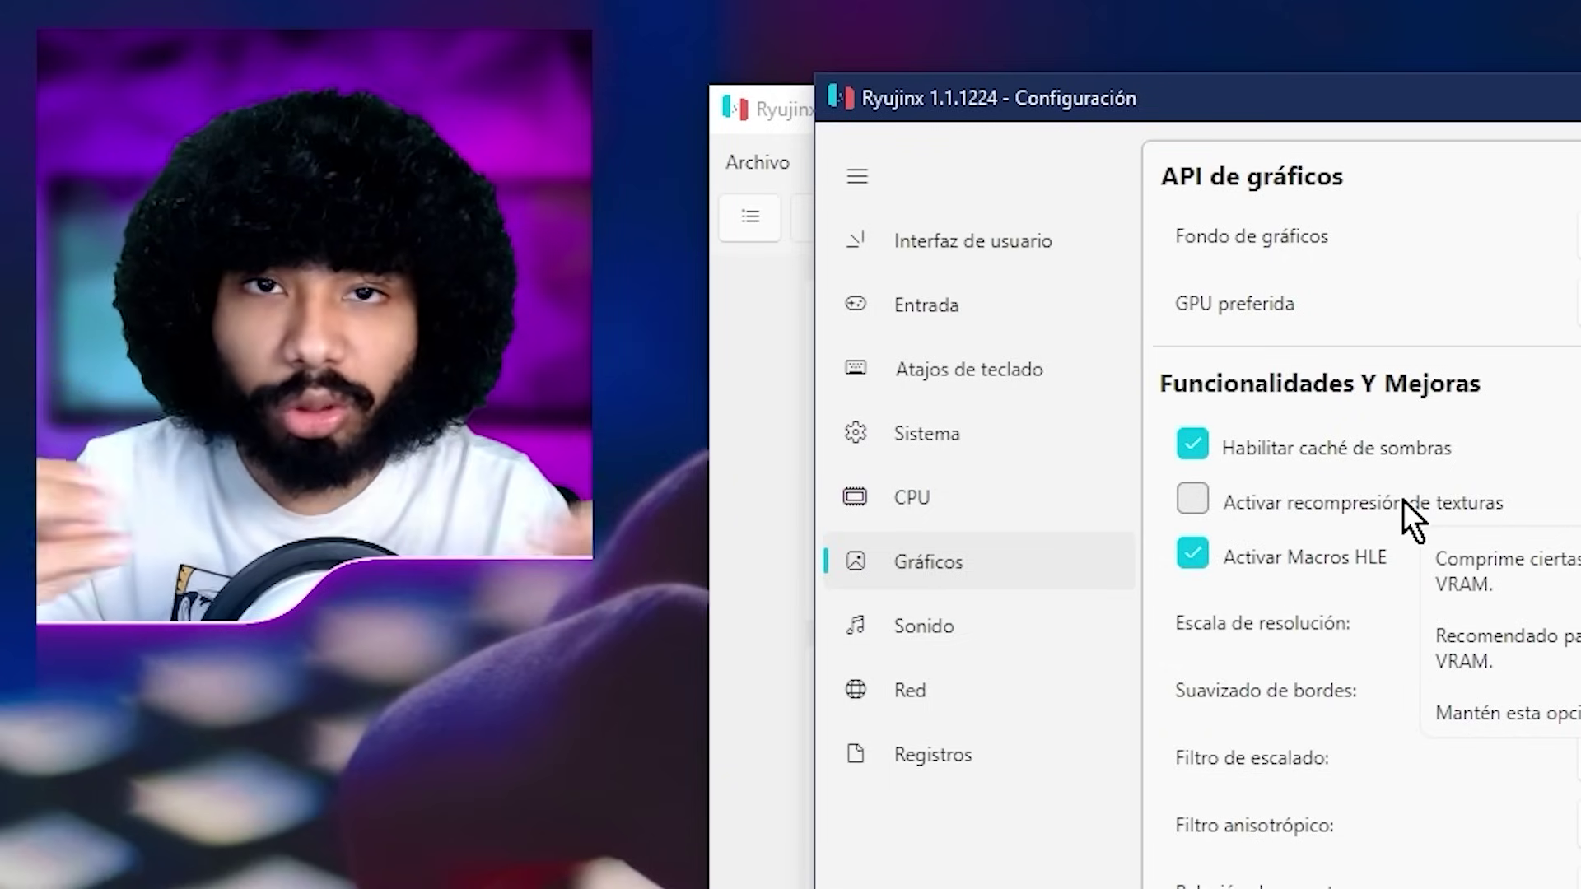
- Try texture recompression, switch it back off, and apply and accept the graphics settings
click(1232, 504)
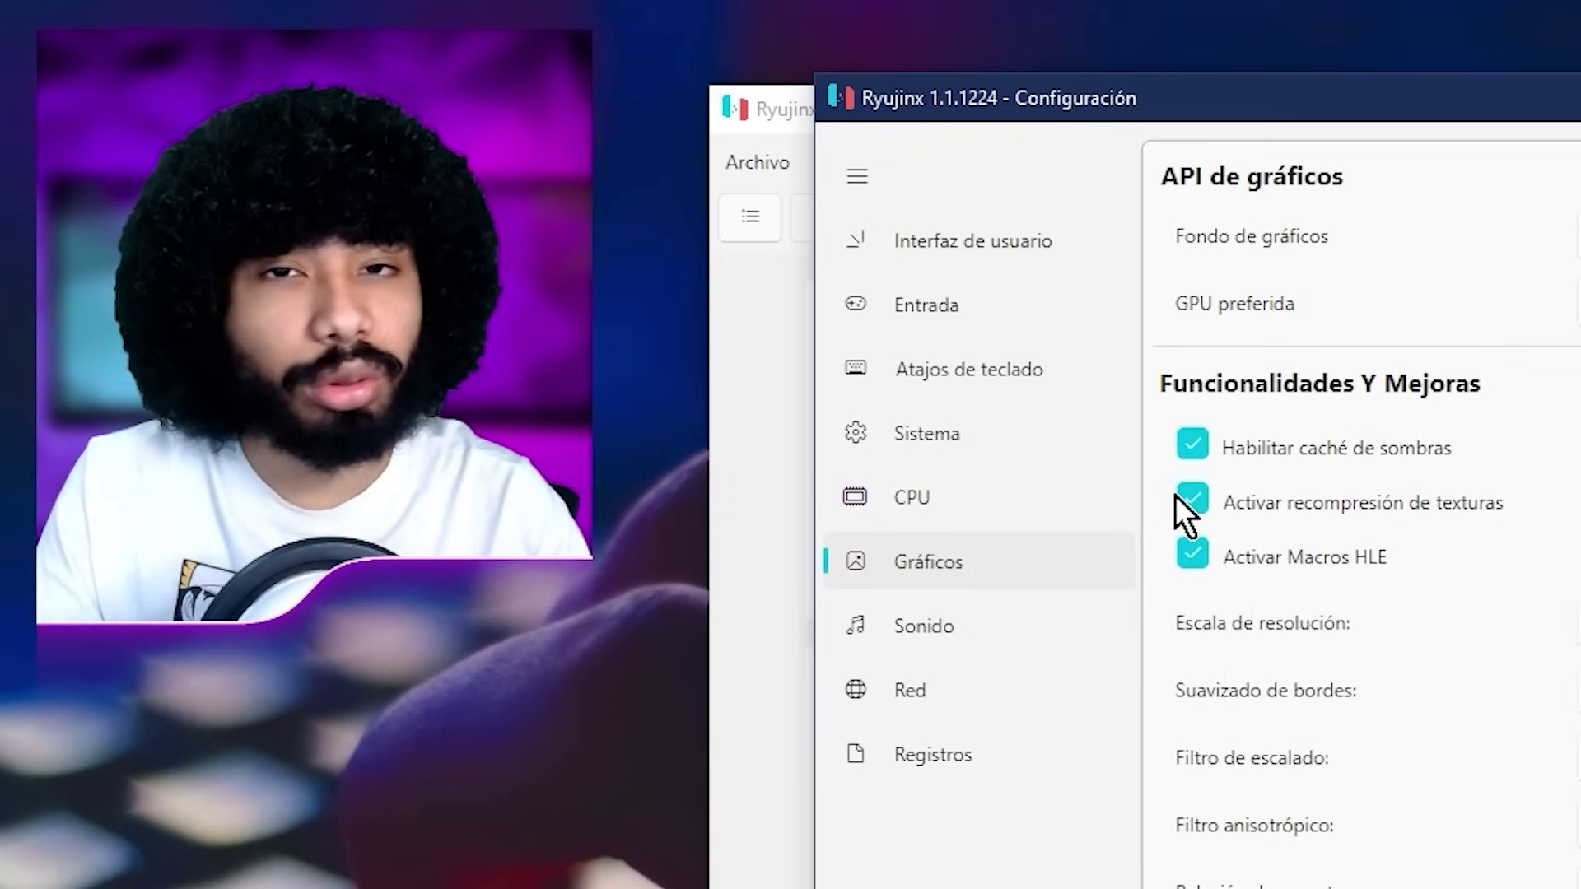
click(1186, 501)
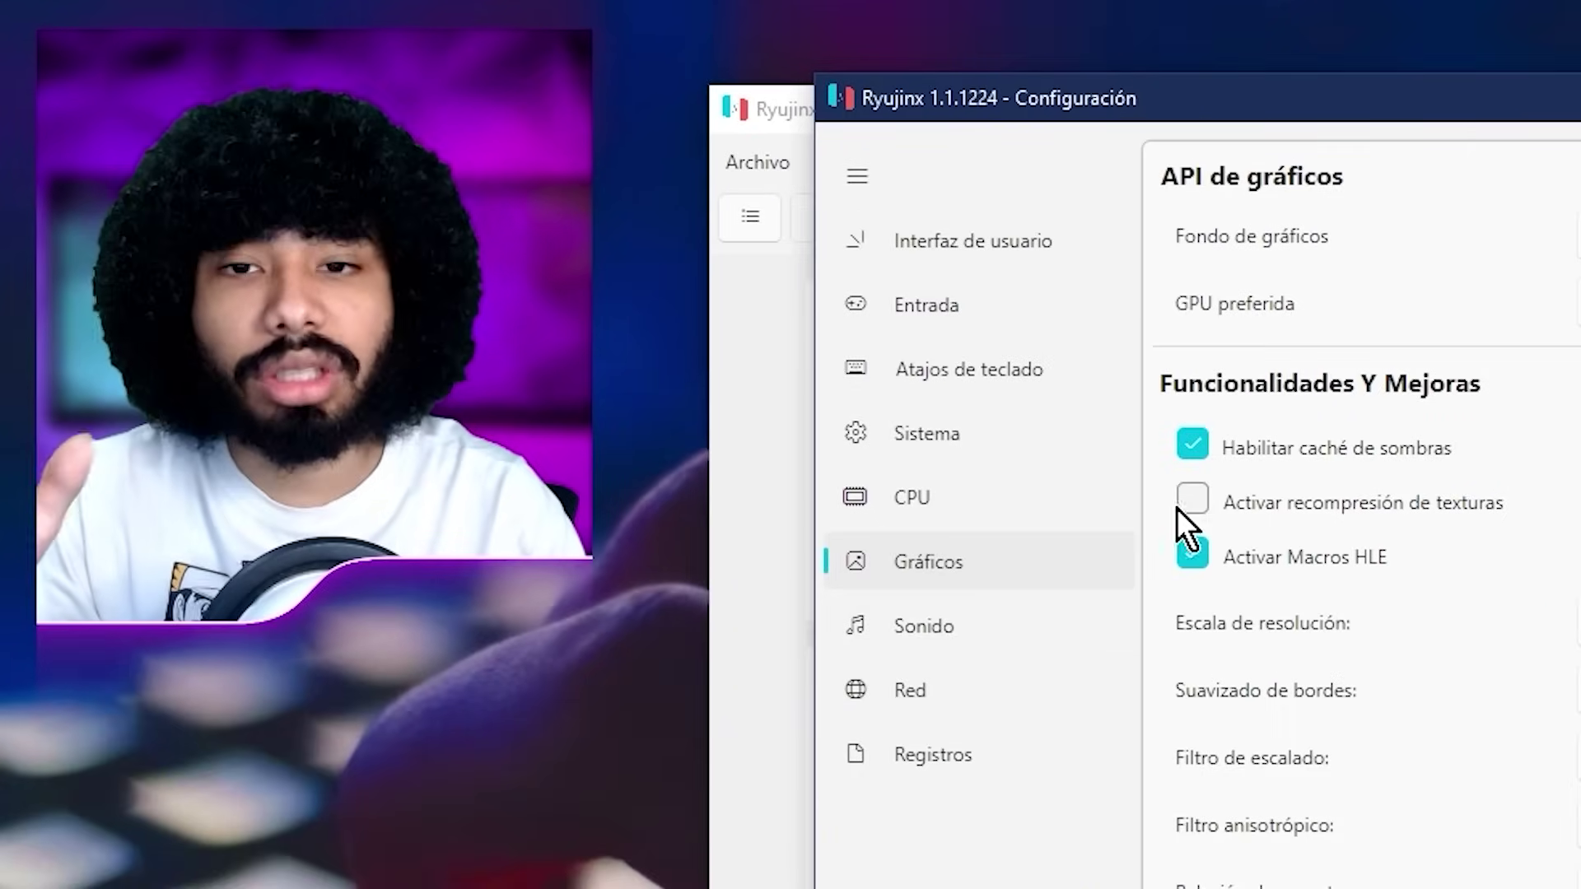
click(1568, 656)
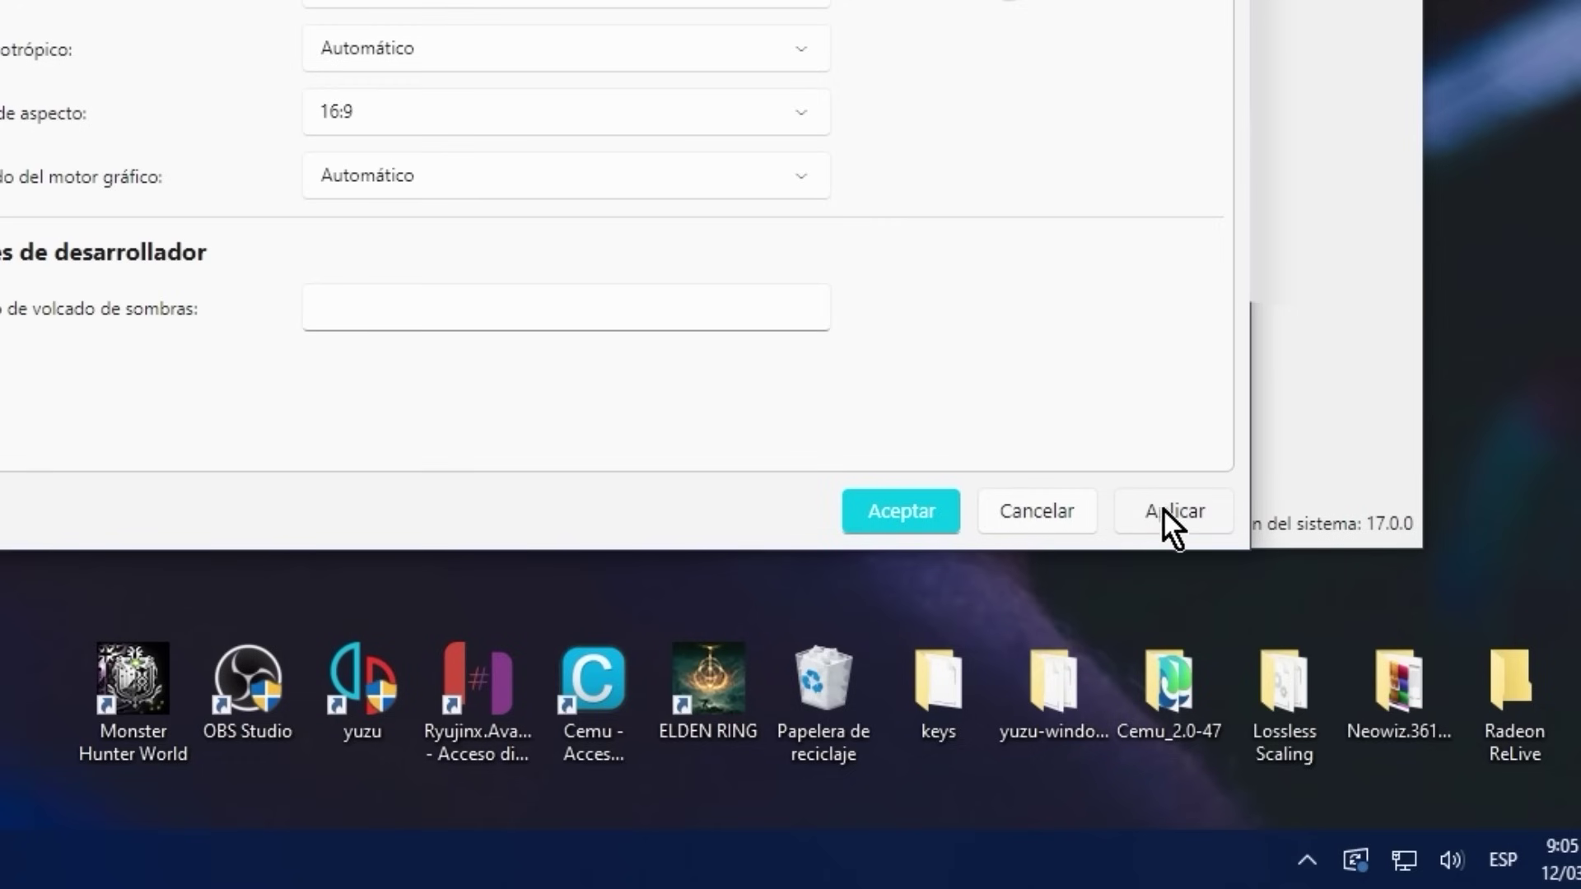
click(878, 506)
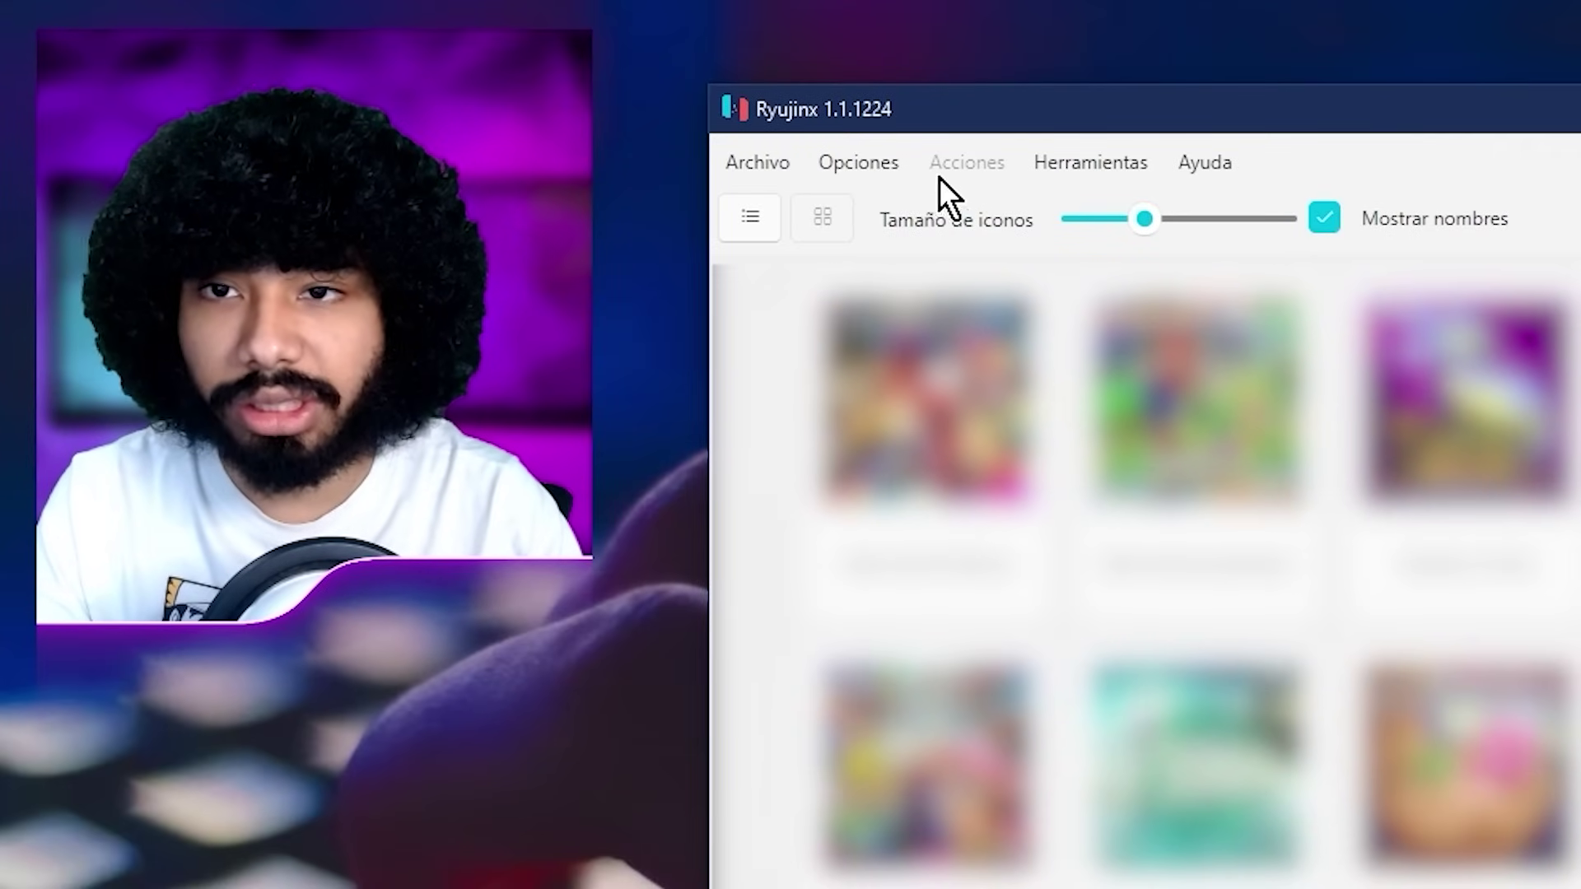
- Reopen the emulator configuration and enable Ignorar servicios no implementados among the system hacks
click(858, 163)
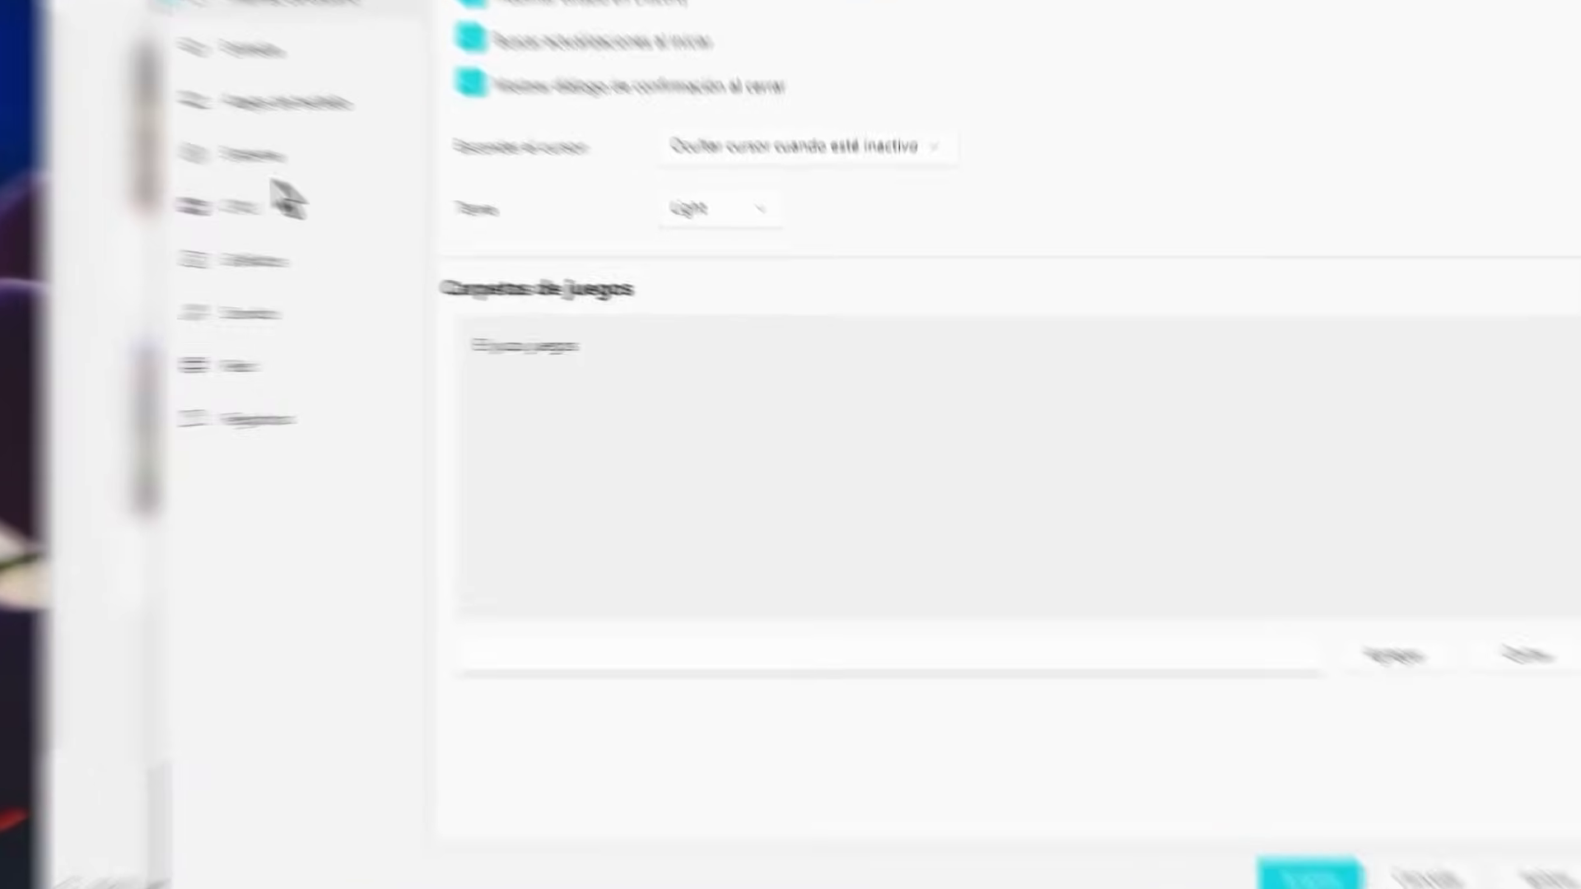
click(507, 235)
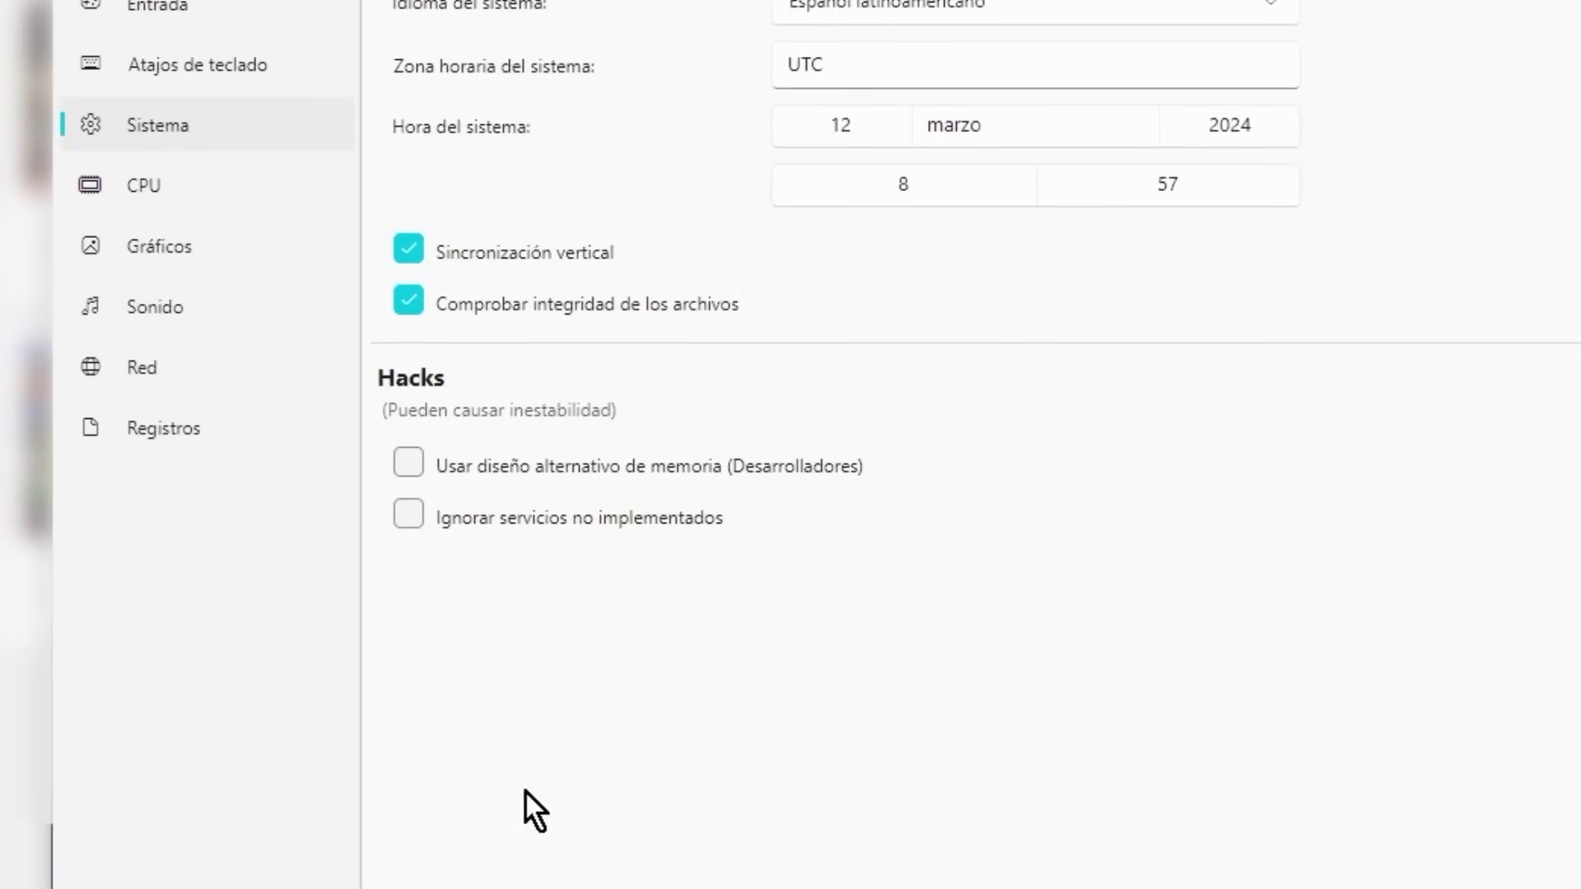
click(465, 519)
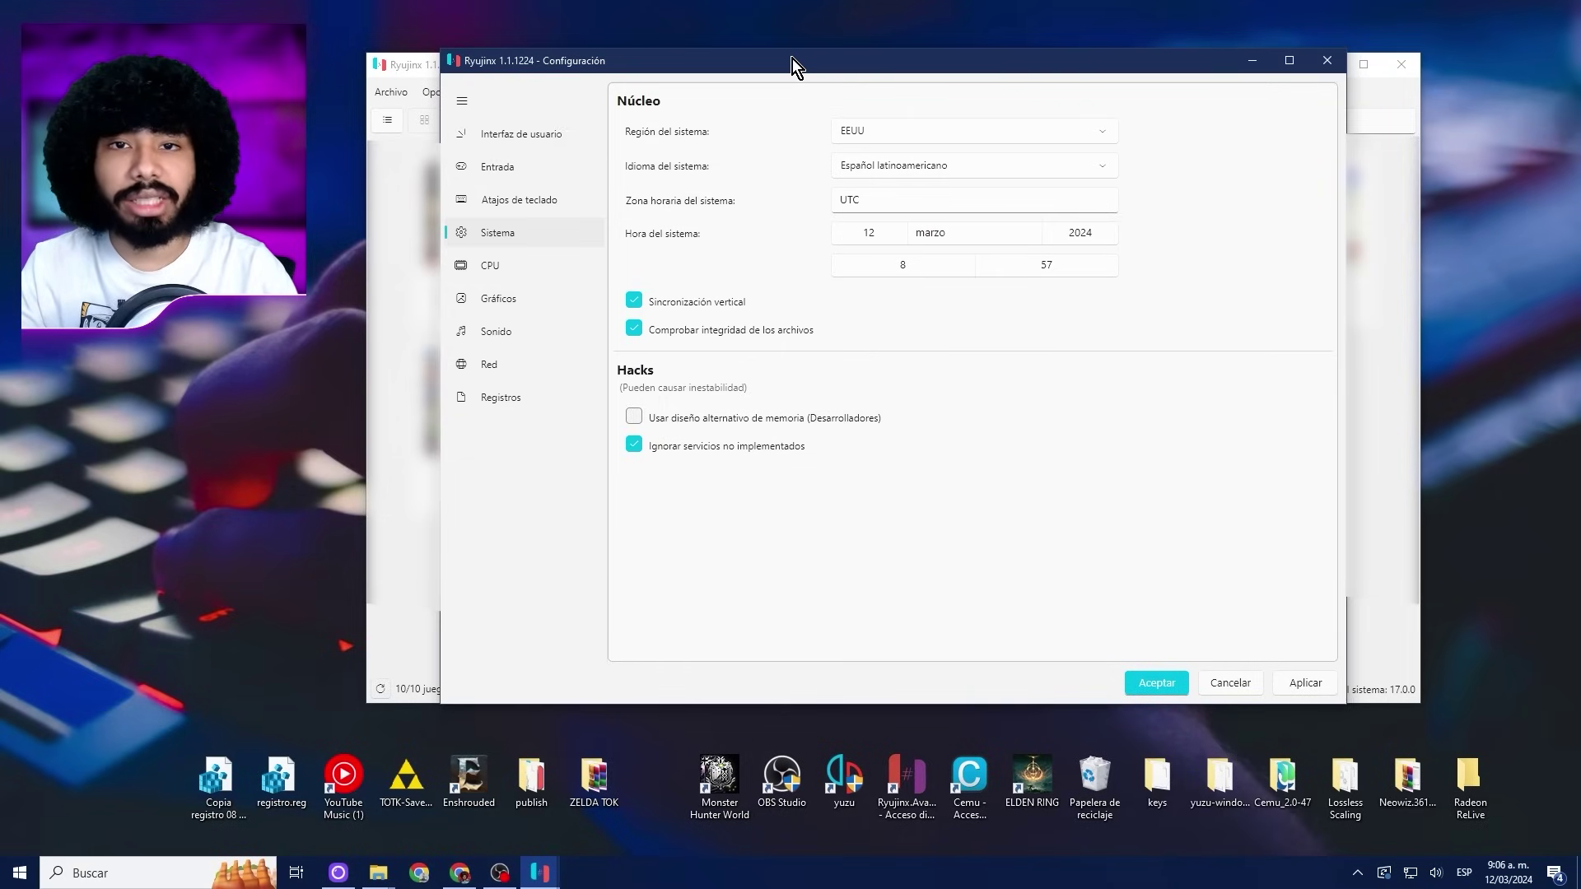
drag(793, 59, 762, 60)
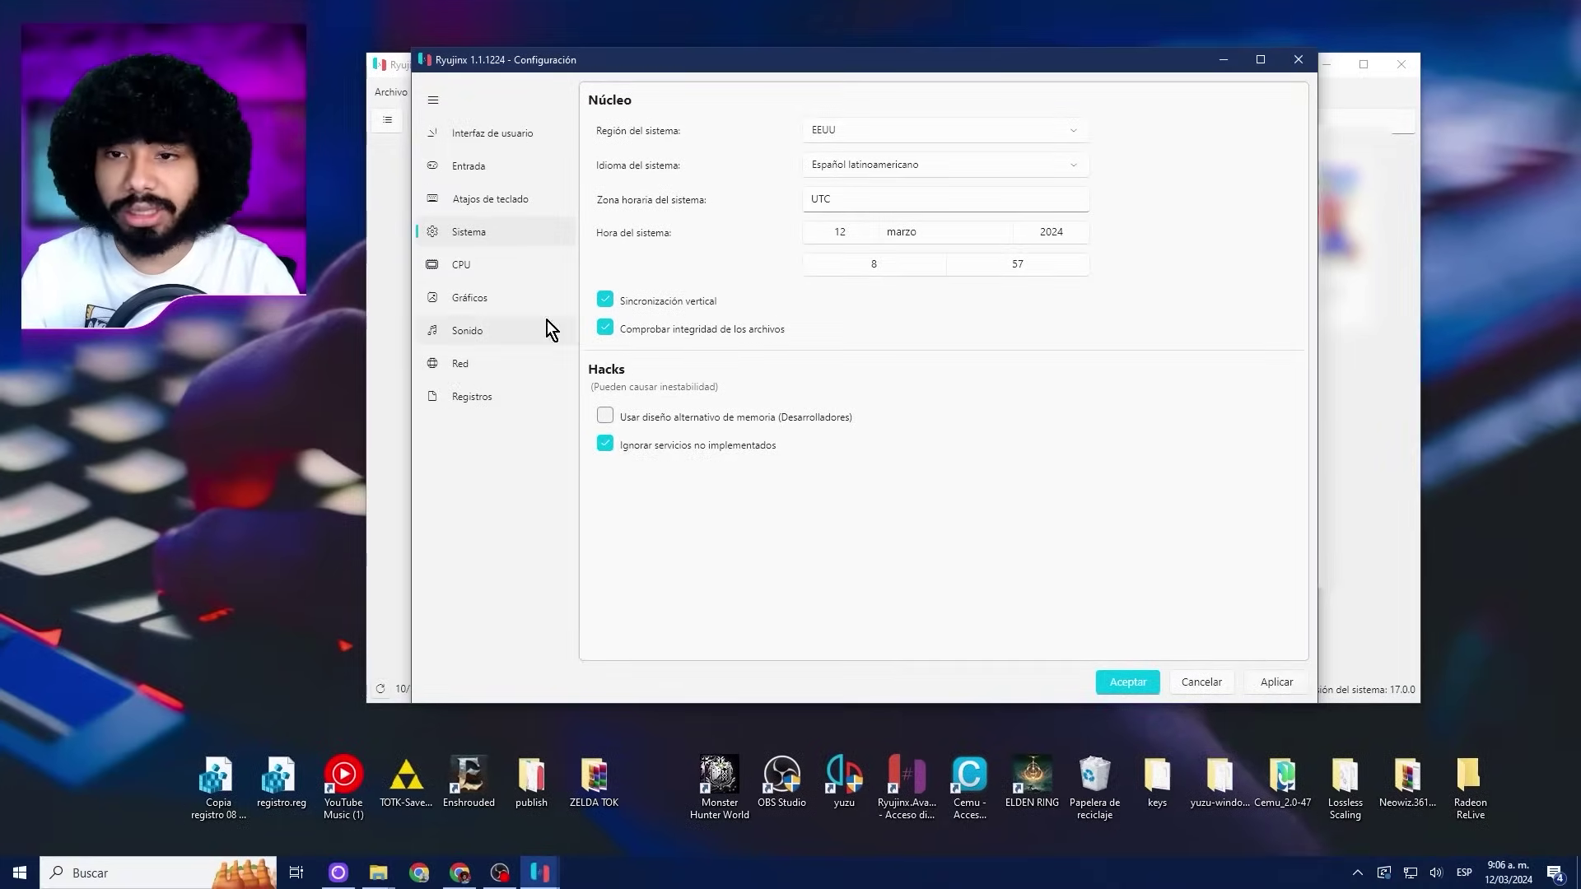
- Set the CPU memory manager mode to Host sin verificación (más rápido, inseguro) and accept the configuration
click(494, 265)
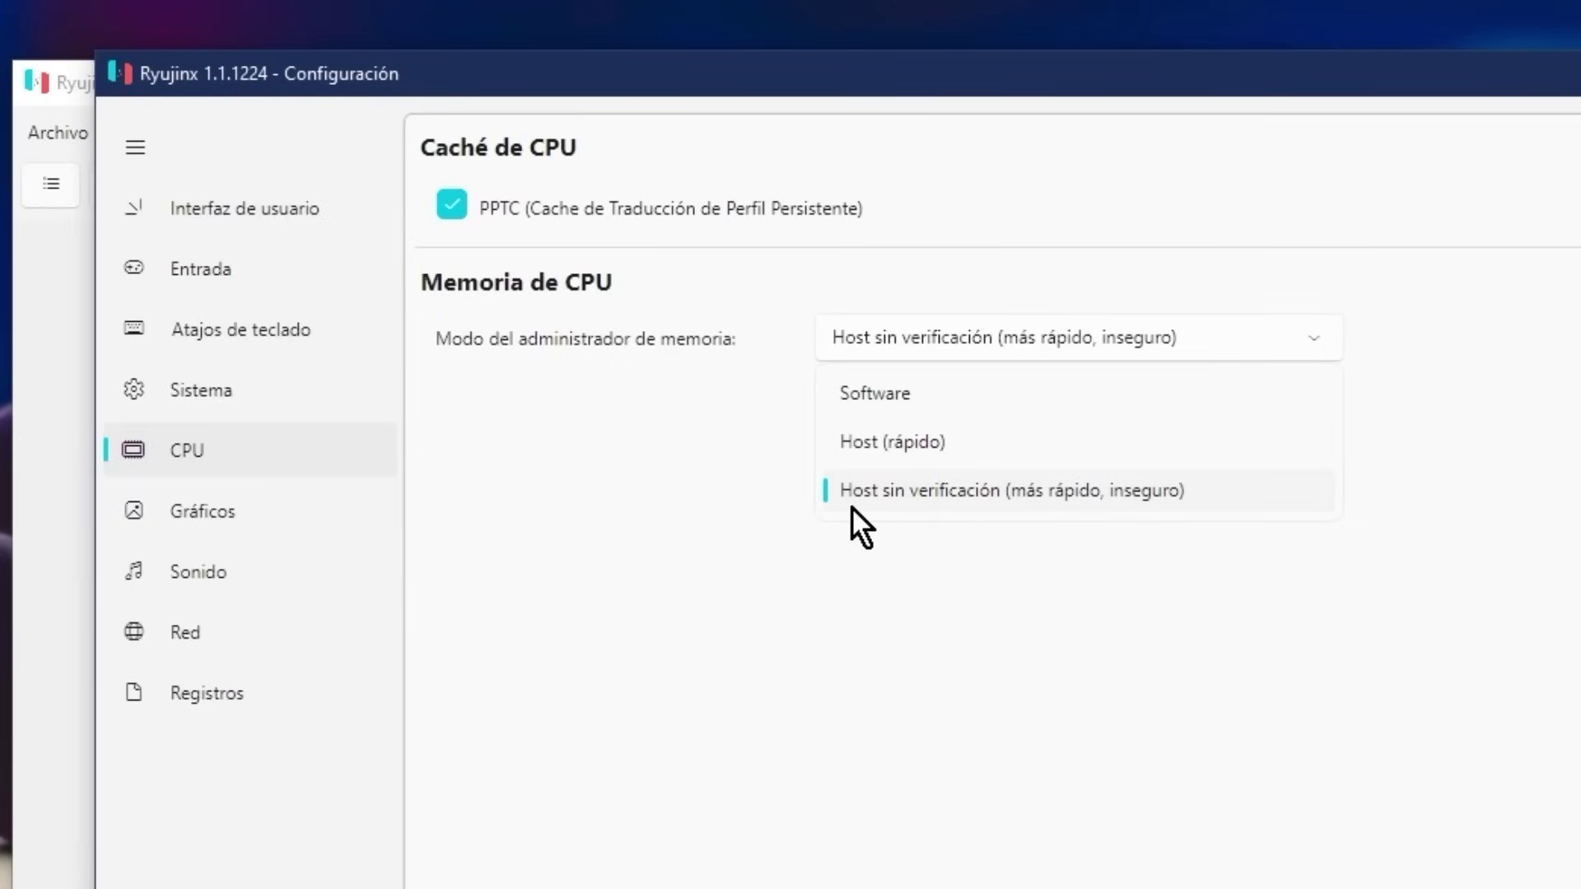
click(965, 496)
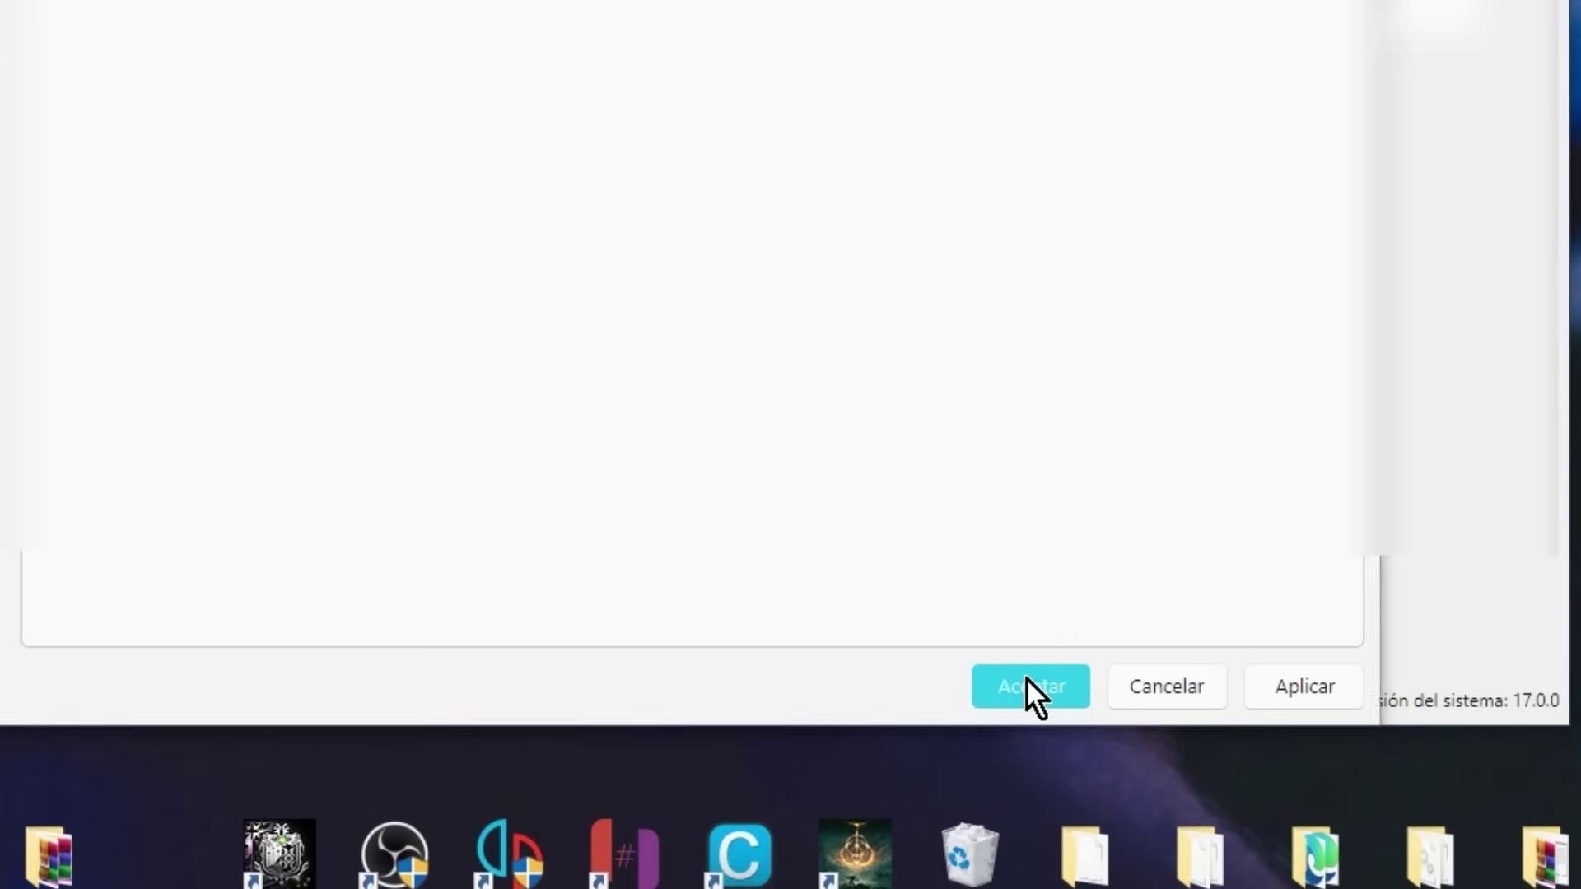
click(1026, 678)
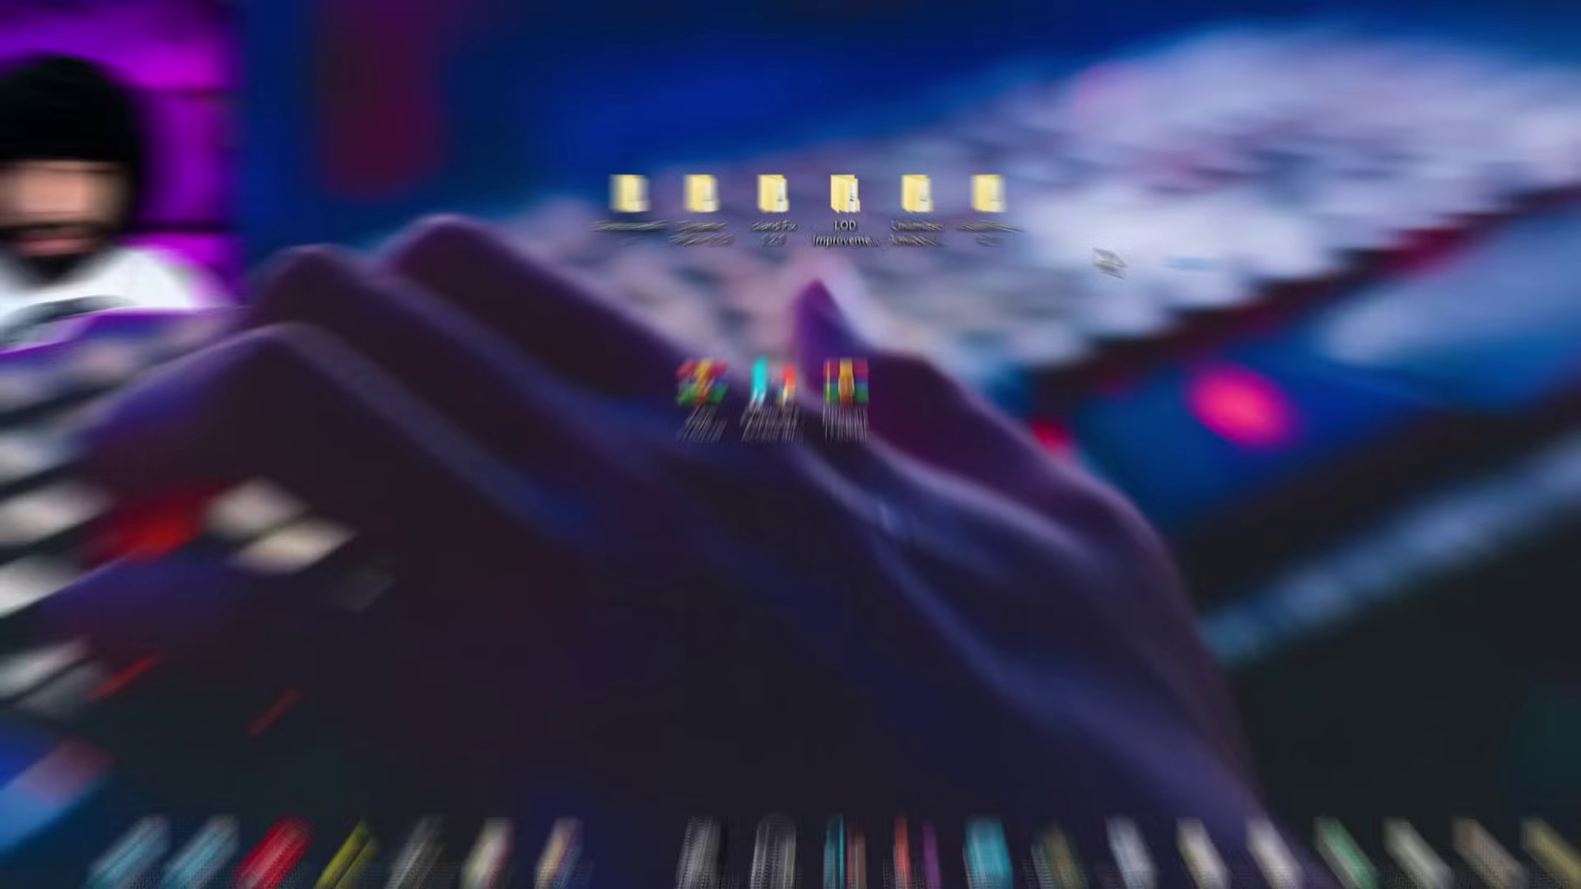
- Copy the six desktop mod folders, BlackscreenFix through VisualFixes, into the mods folder of The Legend of Zelda: Tears of the Kingdom
drag(1170, 264, 518, 205)
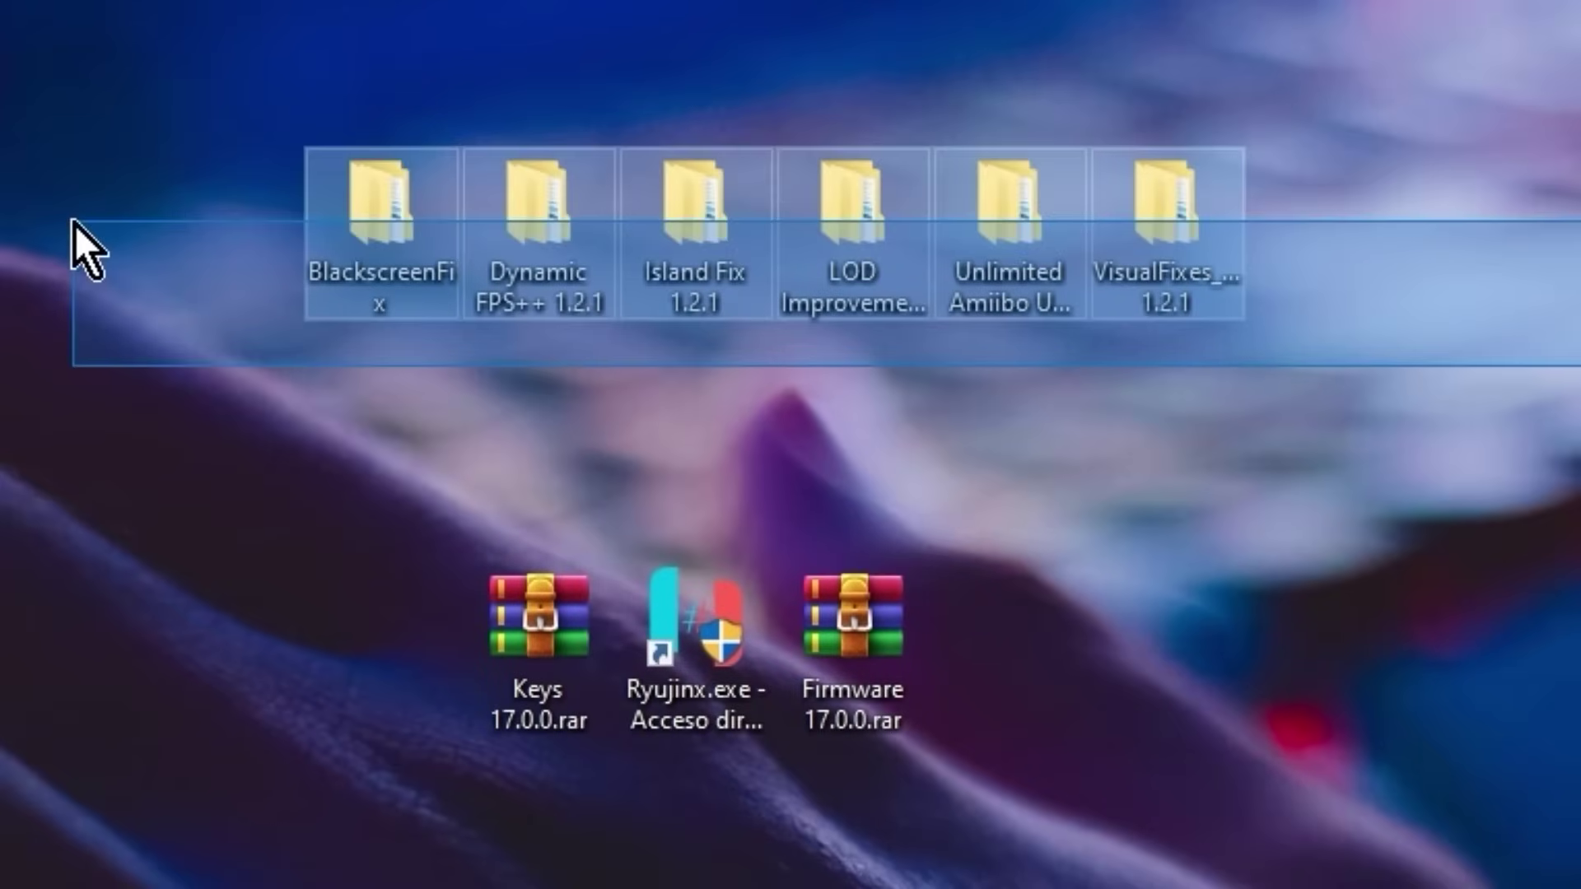
drag(76, 224, 337, 201)
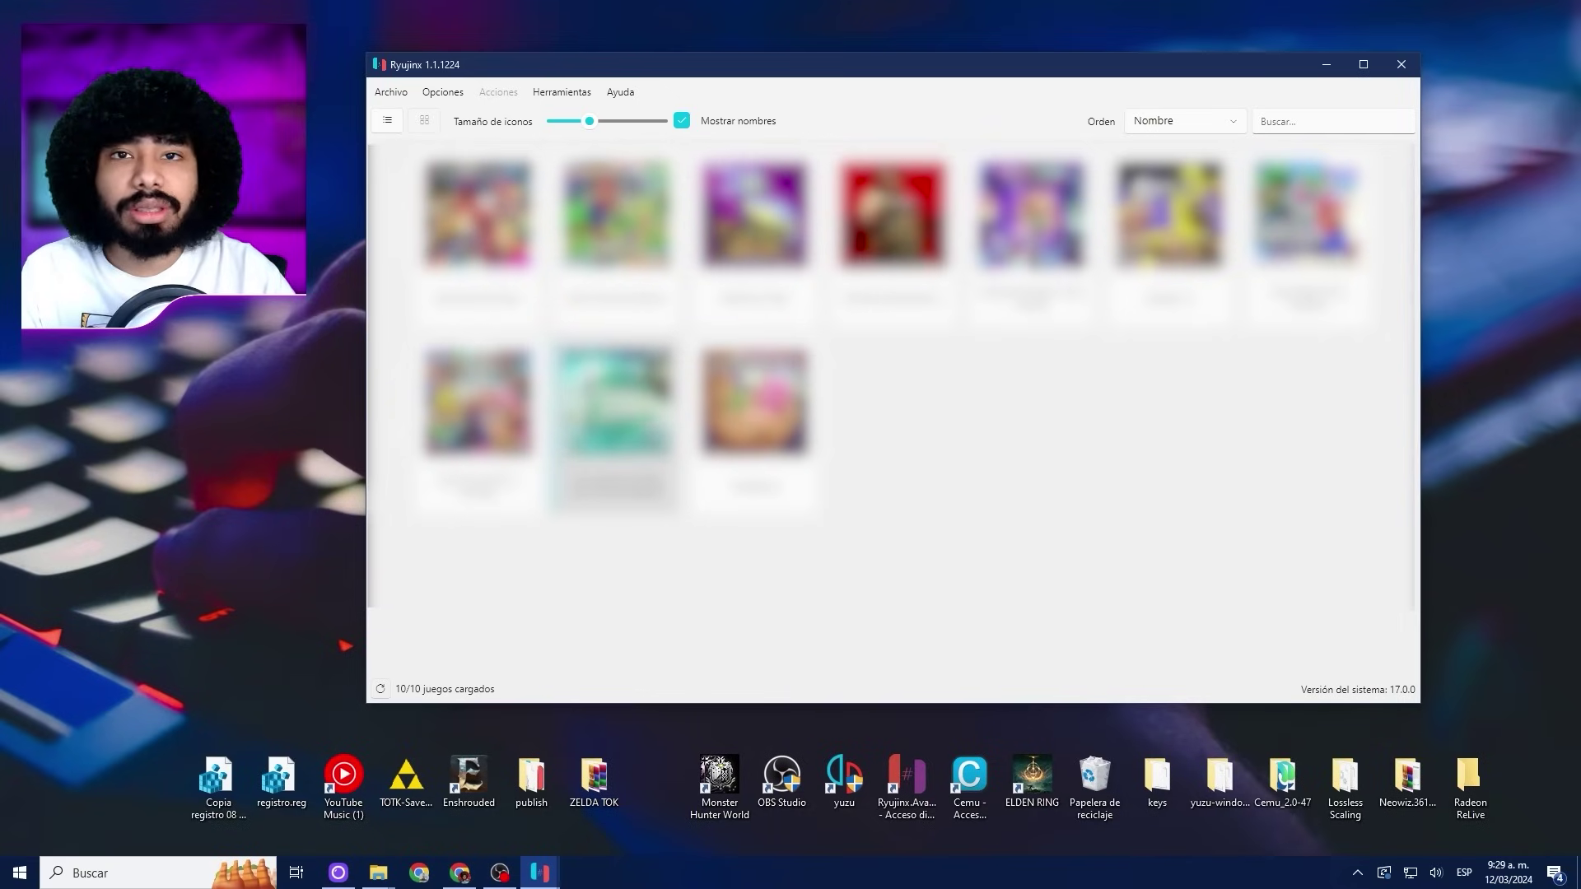
right_click(645, 405)
key(Escape)
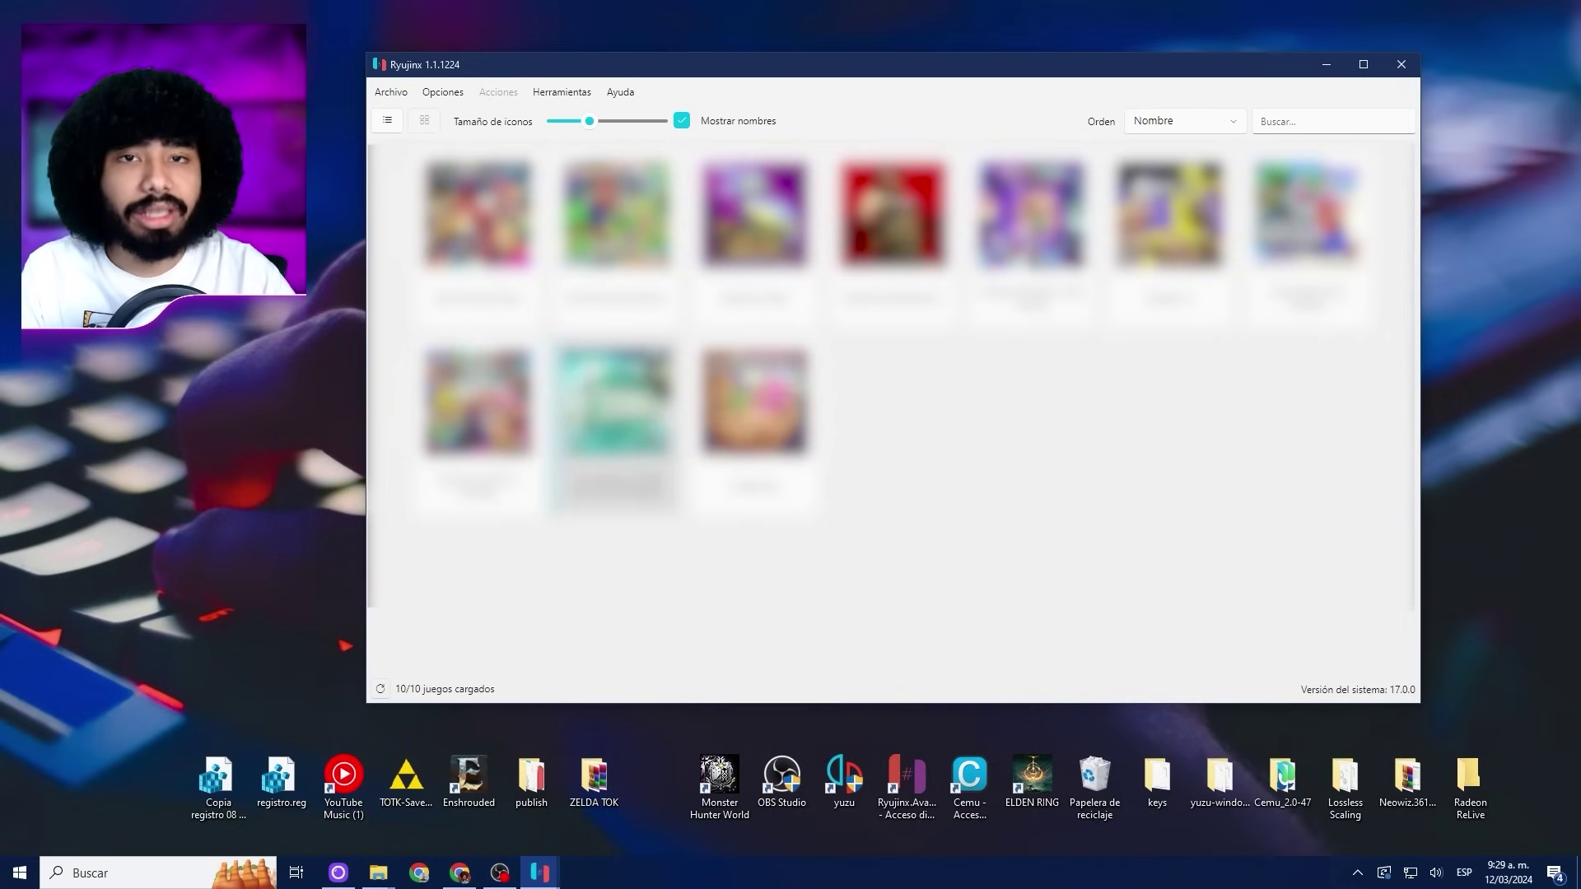
right_click(671, 397)
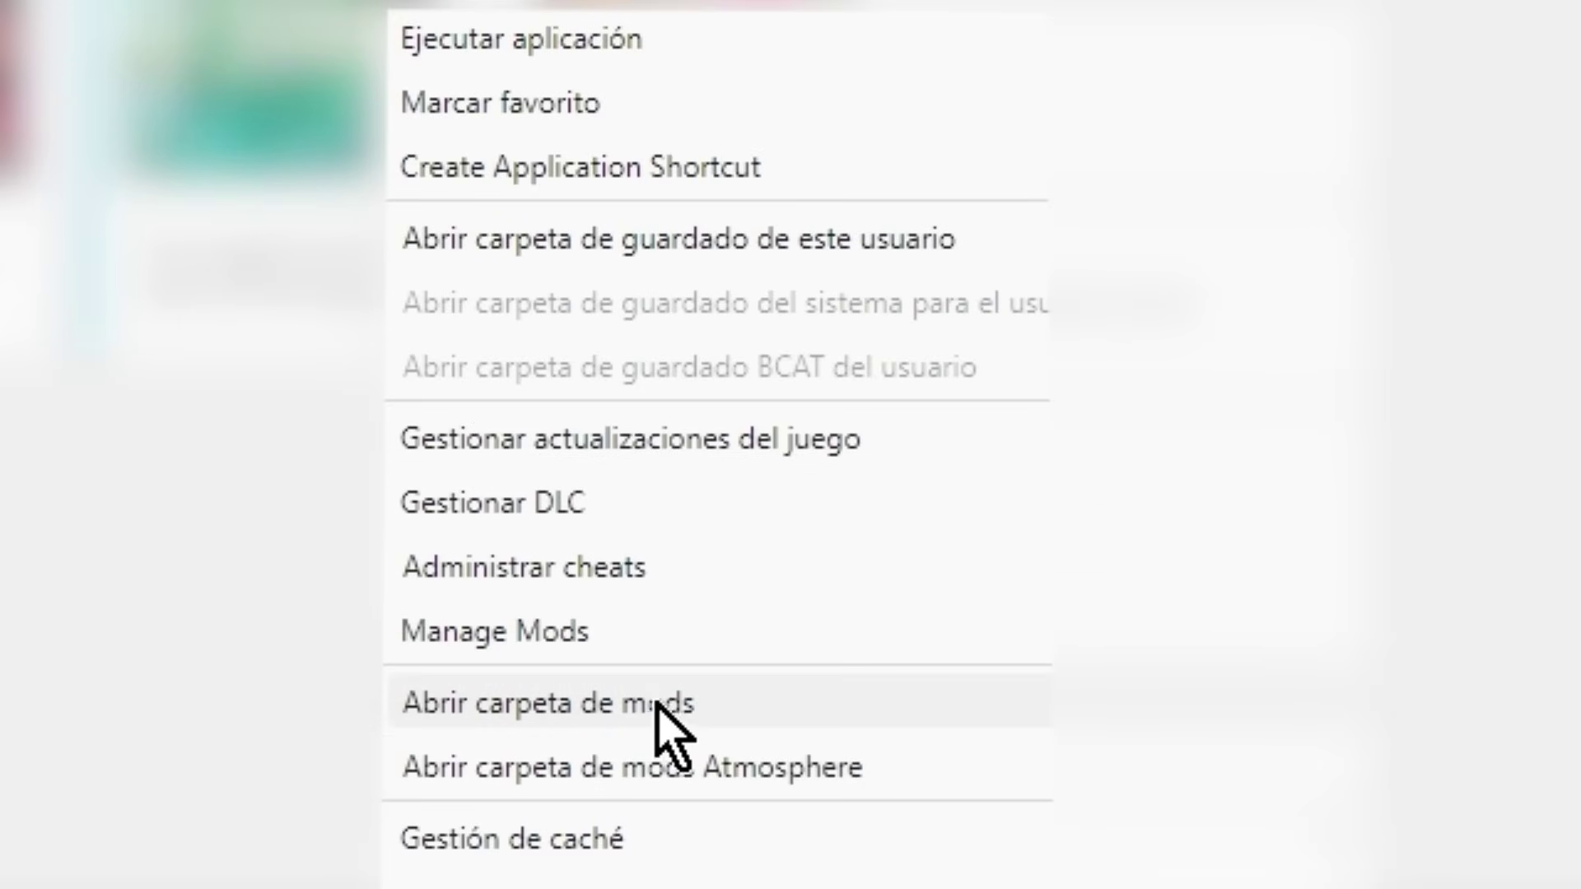
click(658, 705)
key(ctrl+v)
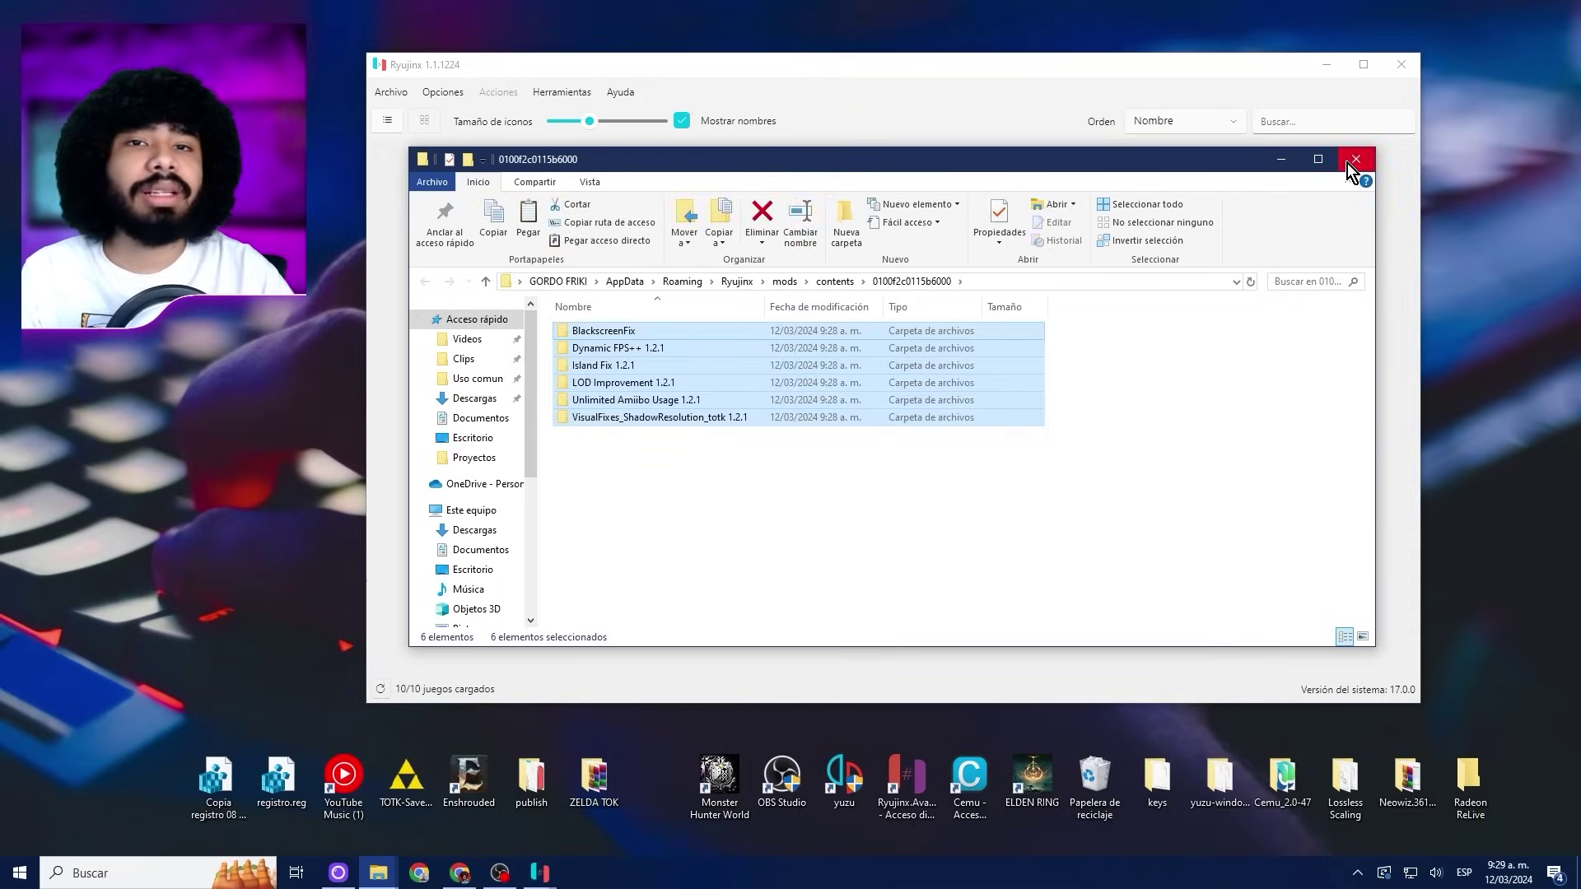
click(1356, 159)
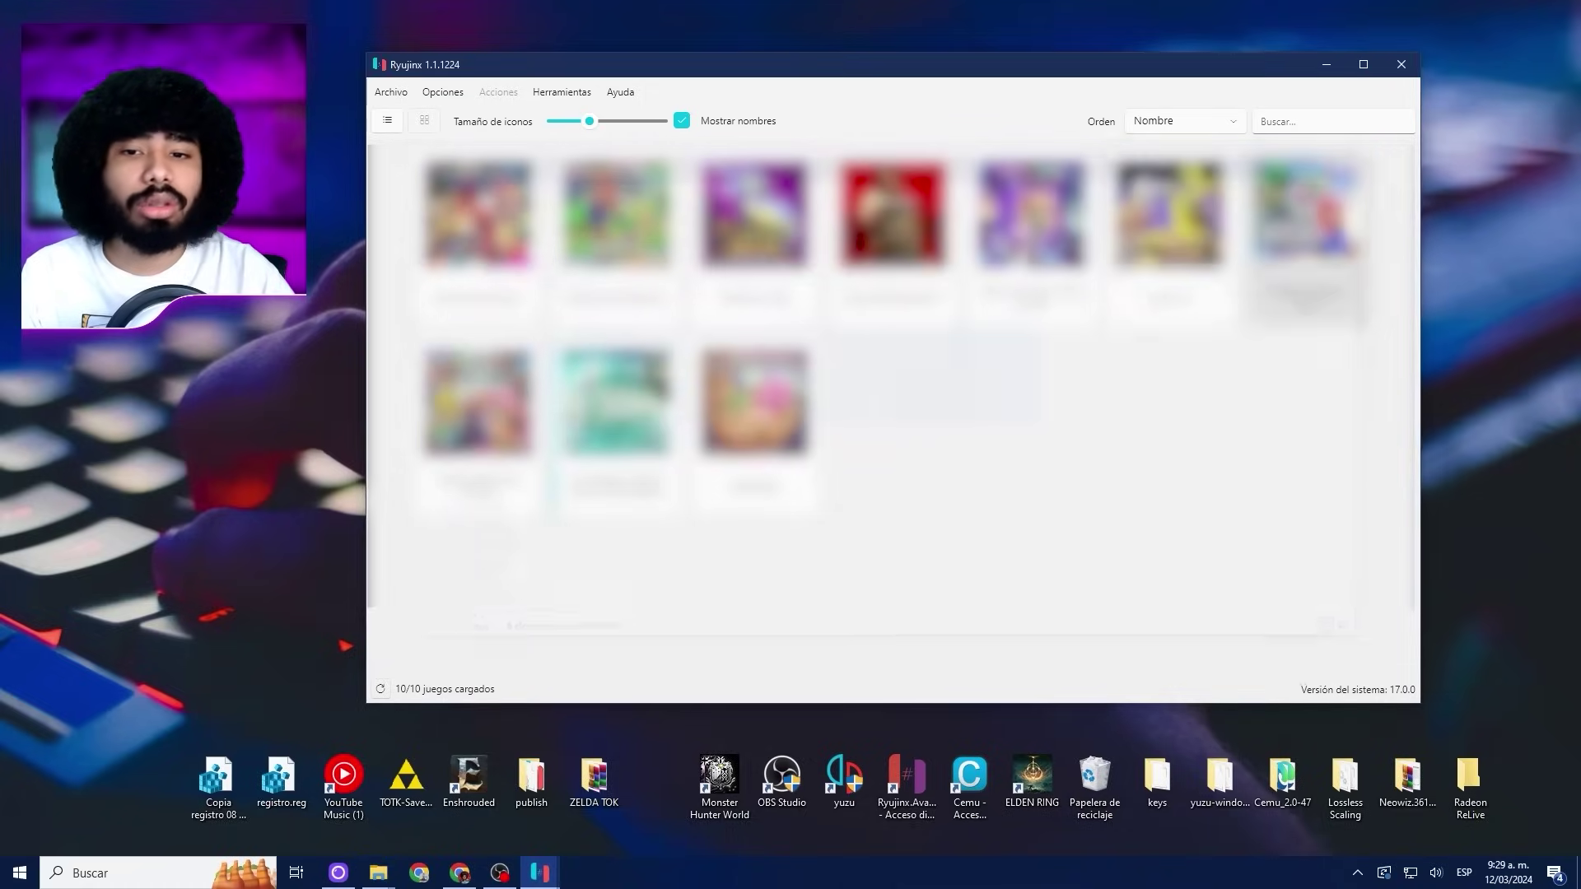
- Open the mod manager for The Legend of Zelda: Tears of the Kingdom and review its installed mods
right_click(642, 400)
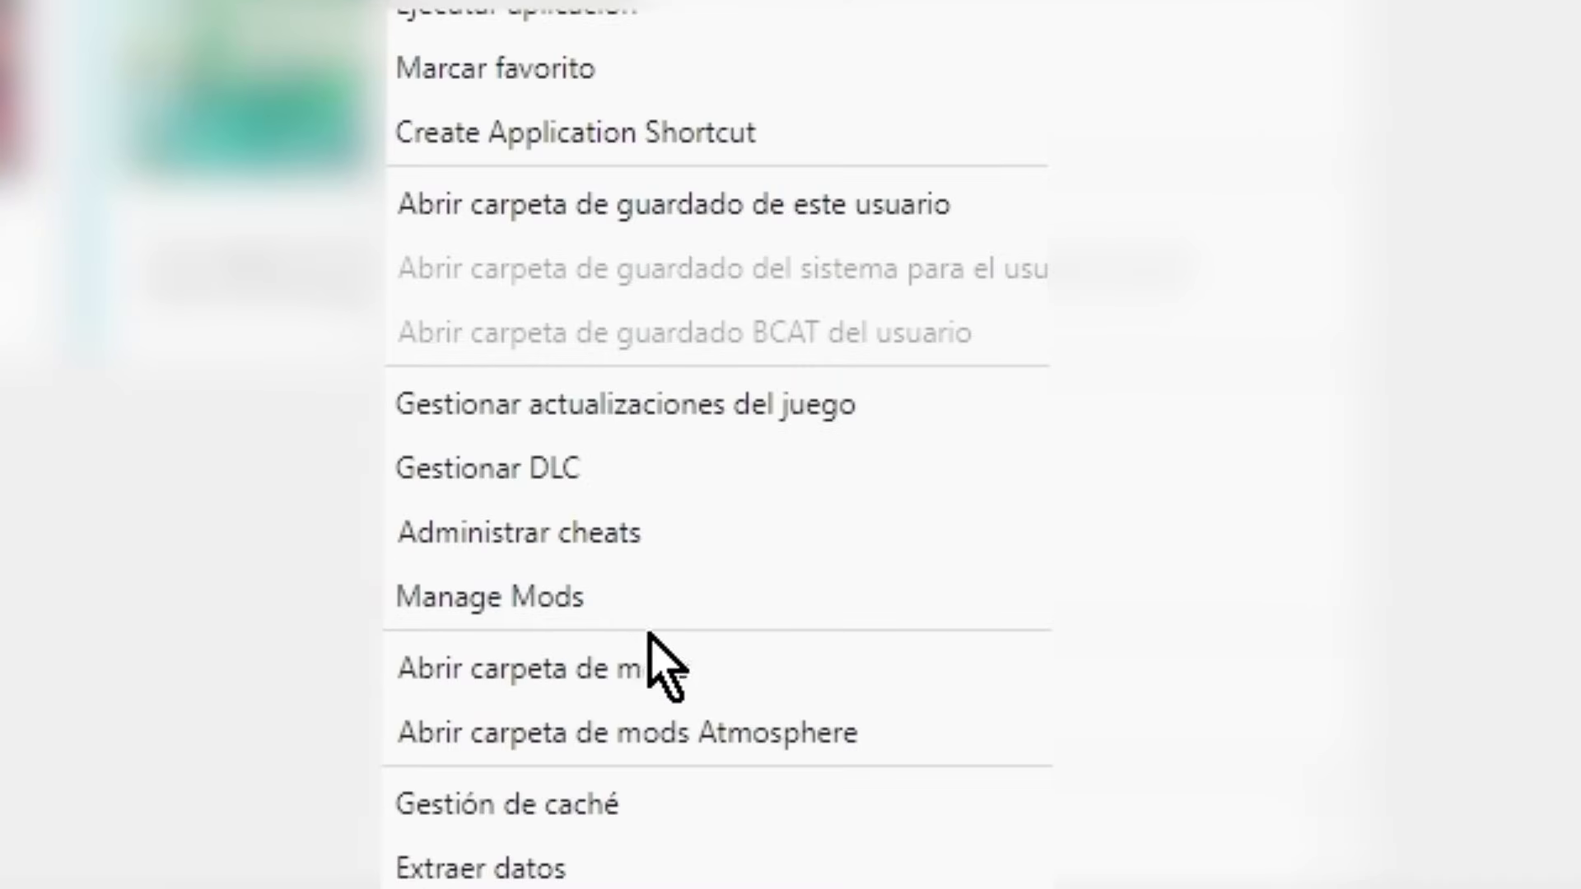
click(614, 596)
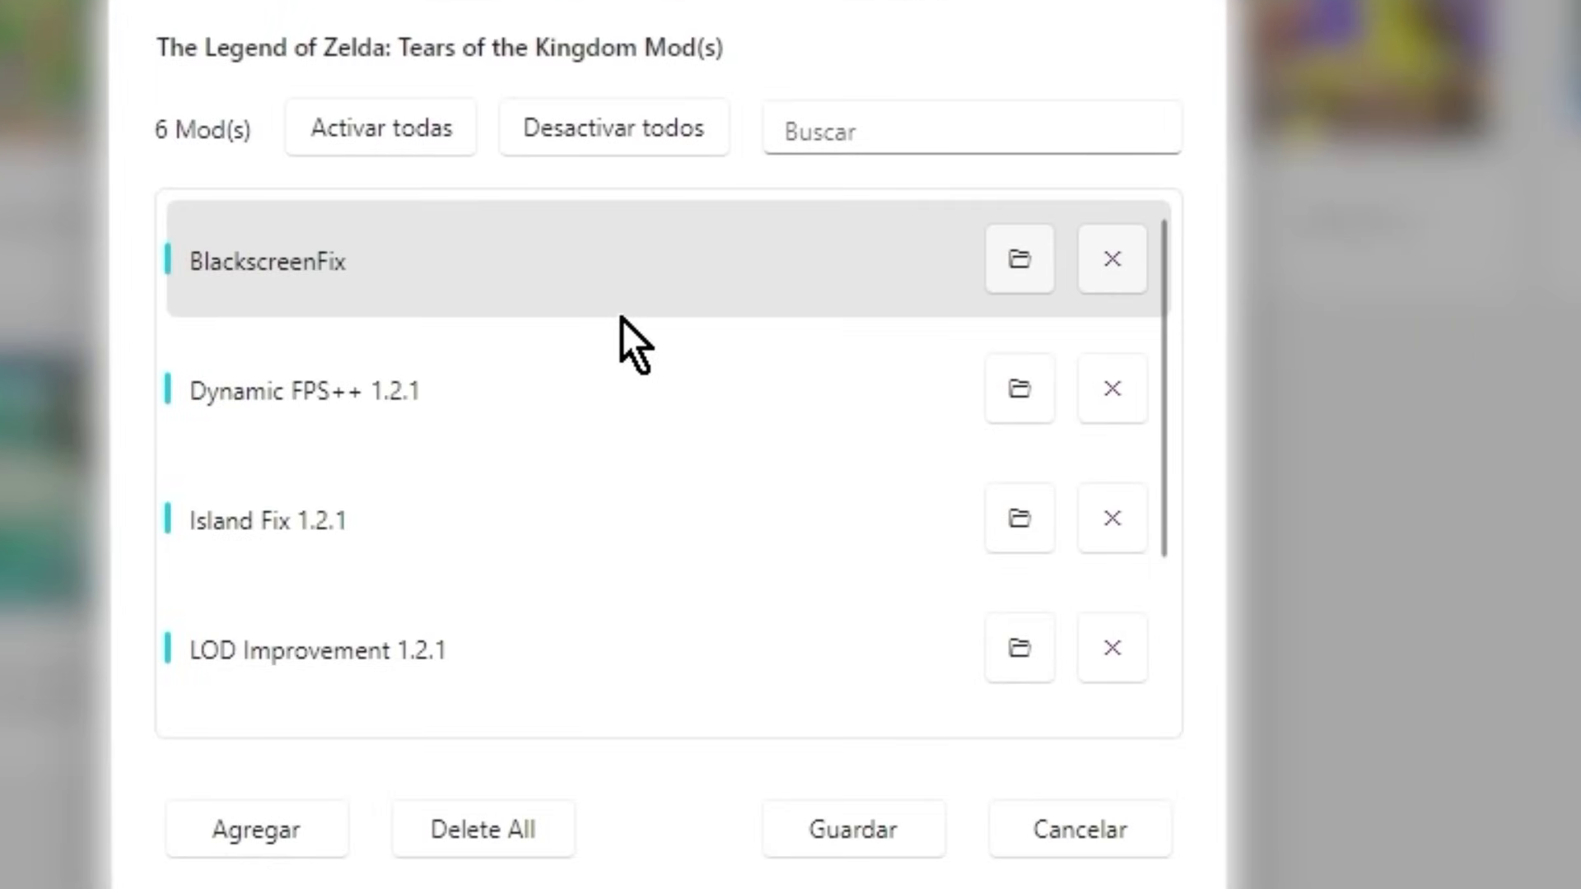
scroll(646, 440, down, 3)
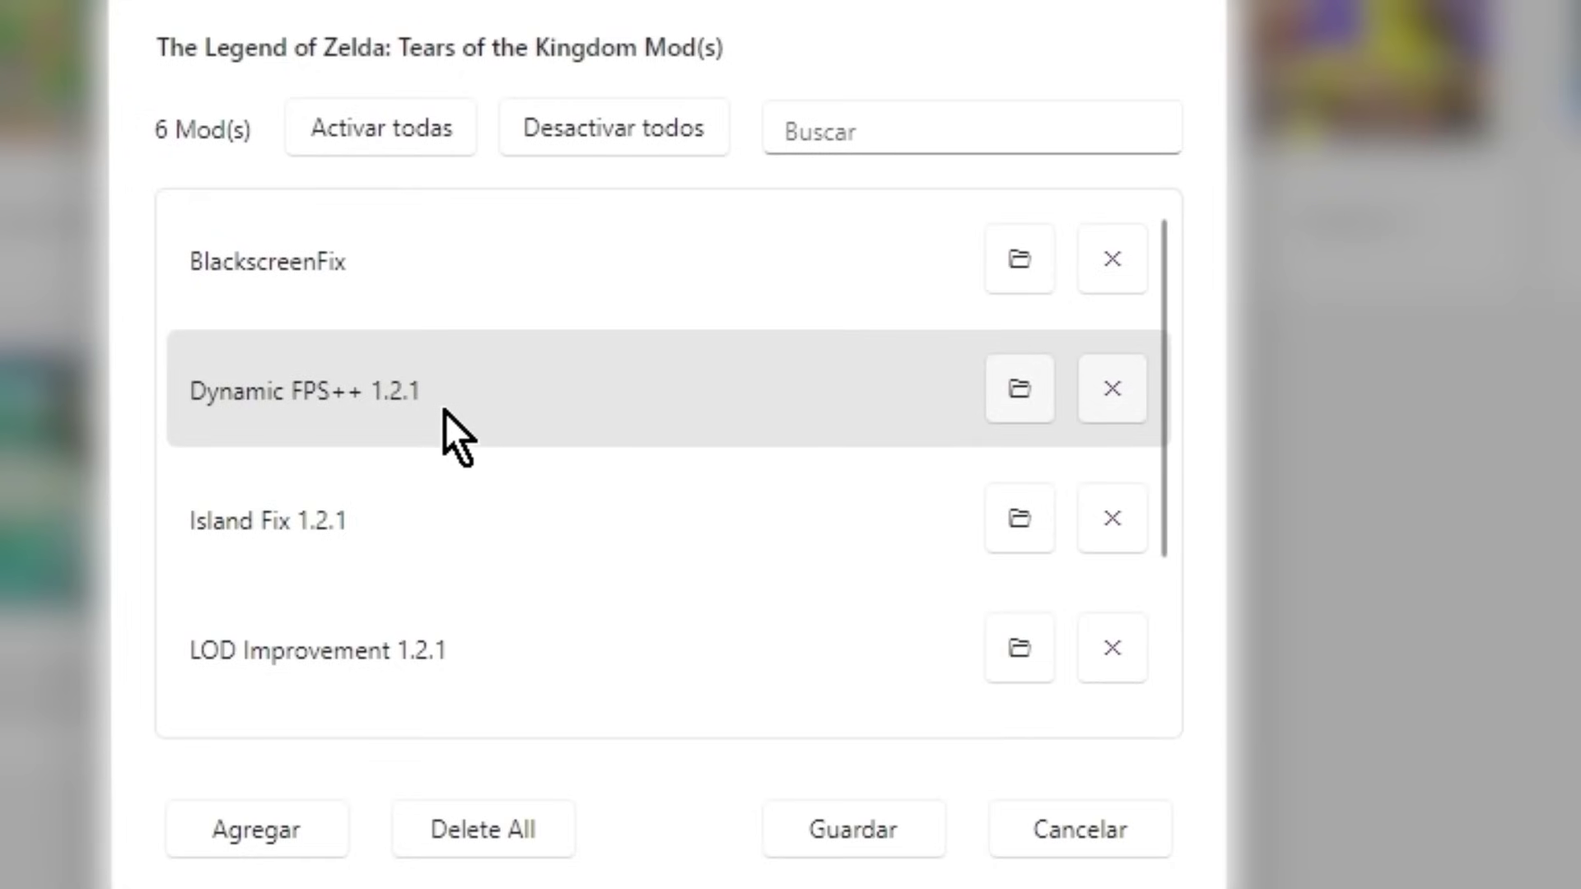
- Activate the listed mods individually, including BlackscreenFix, Dynamic FPS++ 1.2.1, Island Fix 1.2.1 and LOD Improvement 1.2.1
scroll(506, 541, down, 3)
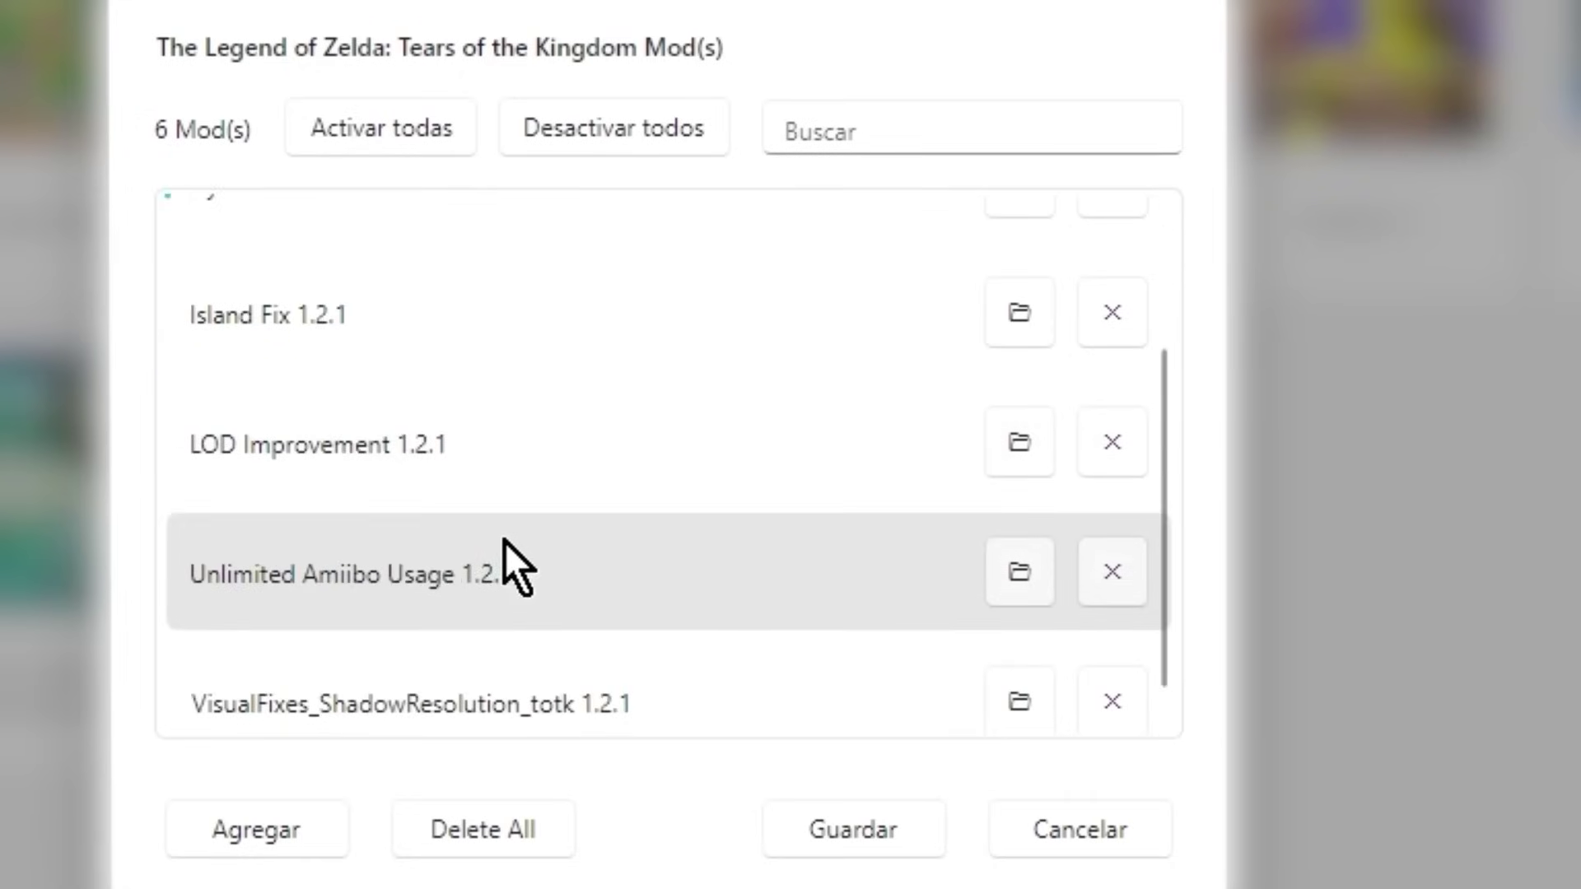
click(470, 493)
scroll(469, 492, up, 3)
click(444, 527)
click(395, 270)
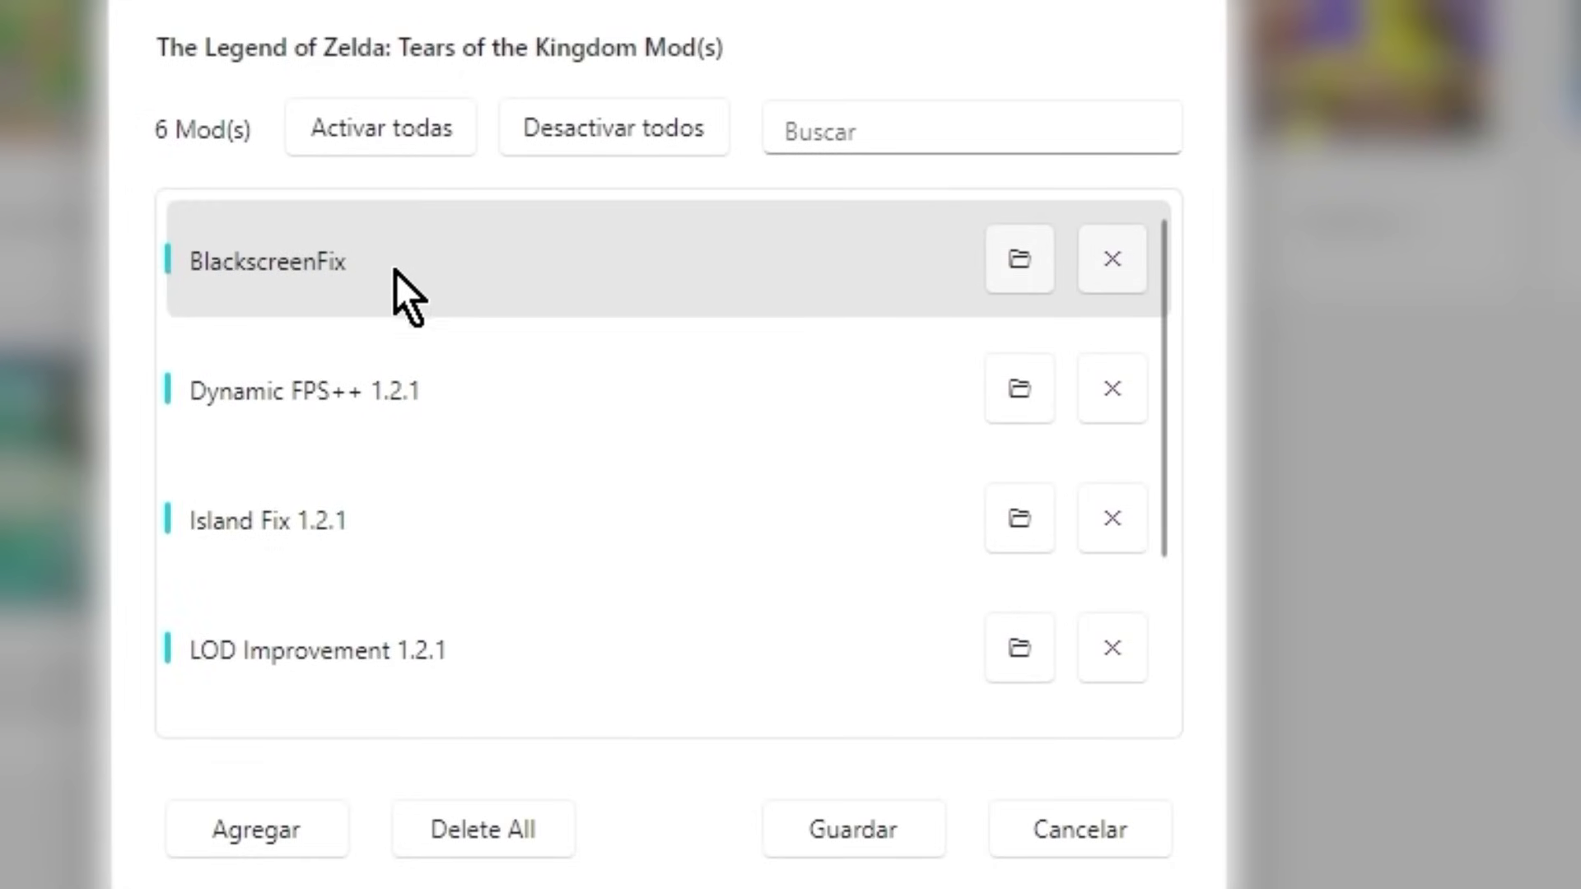
scroll(501, 626, down, 3)
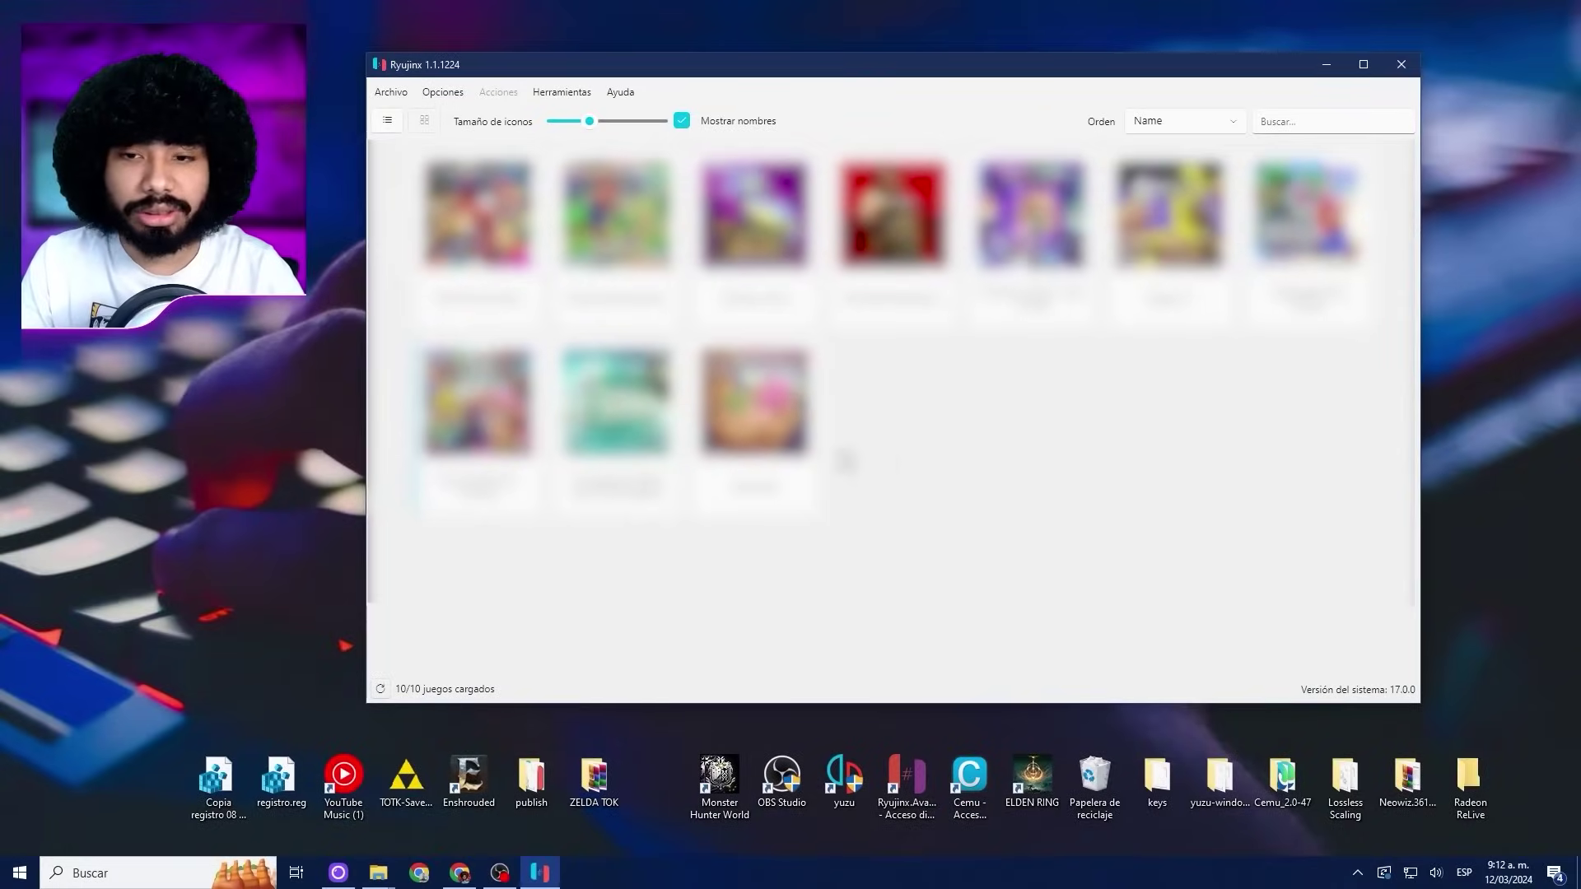
- Add the Version 13.0.2 update file to Super Smash Bros. Ultimate and save its game updates
right_click(506, 387)
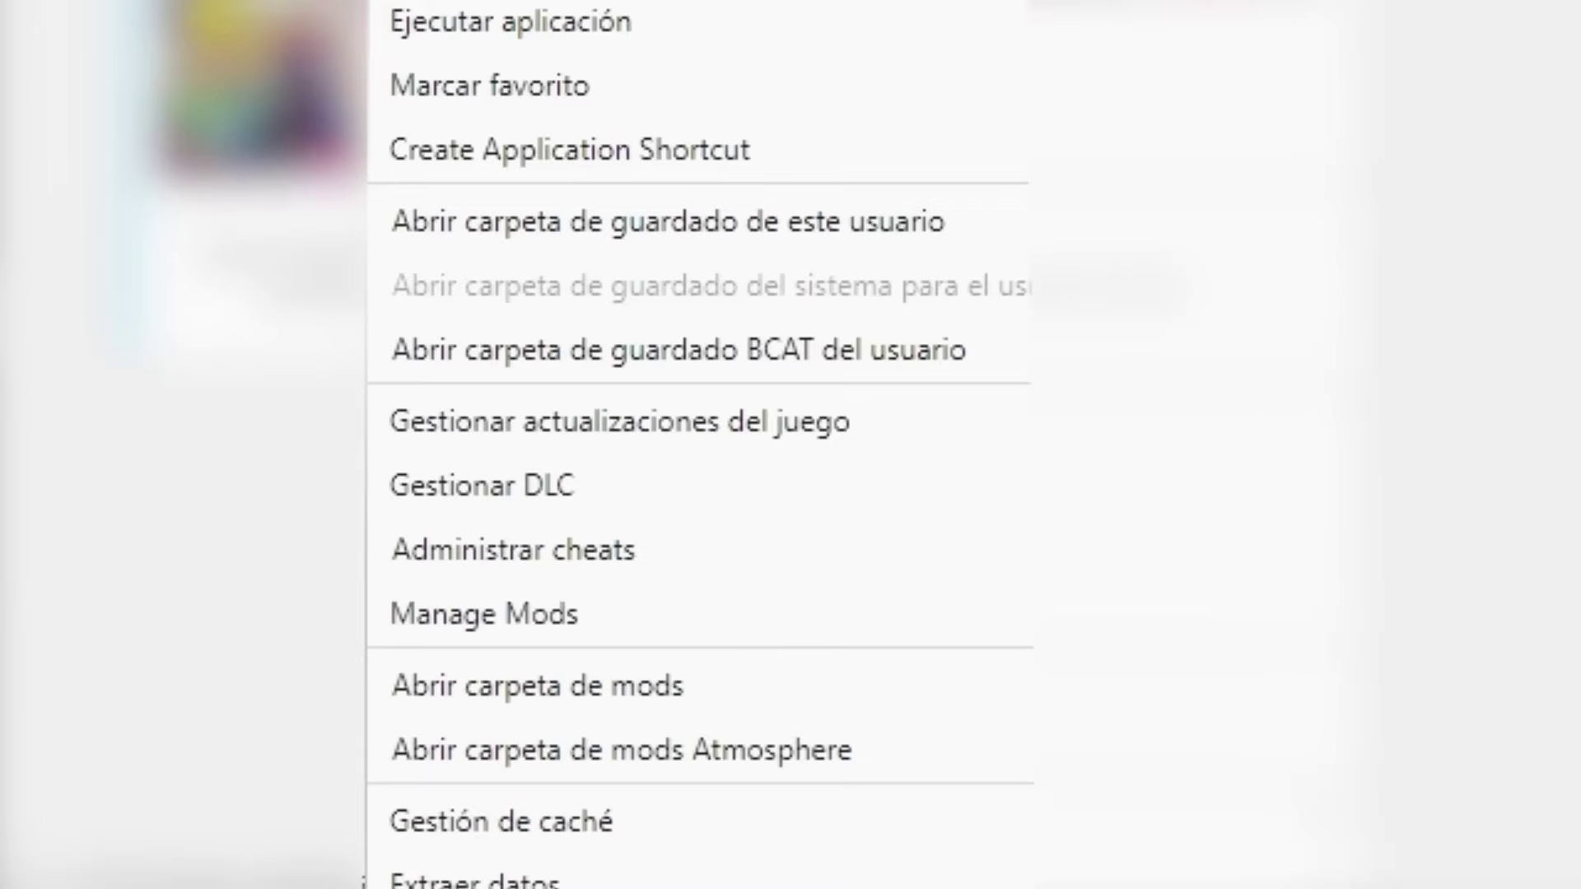
click(690, 436)
click(384, 754)
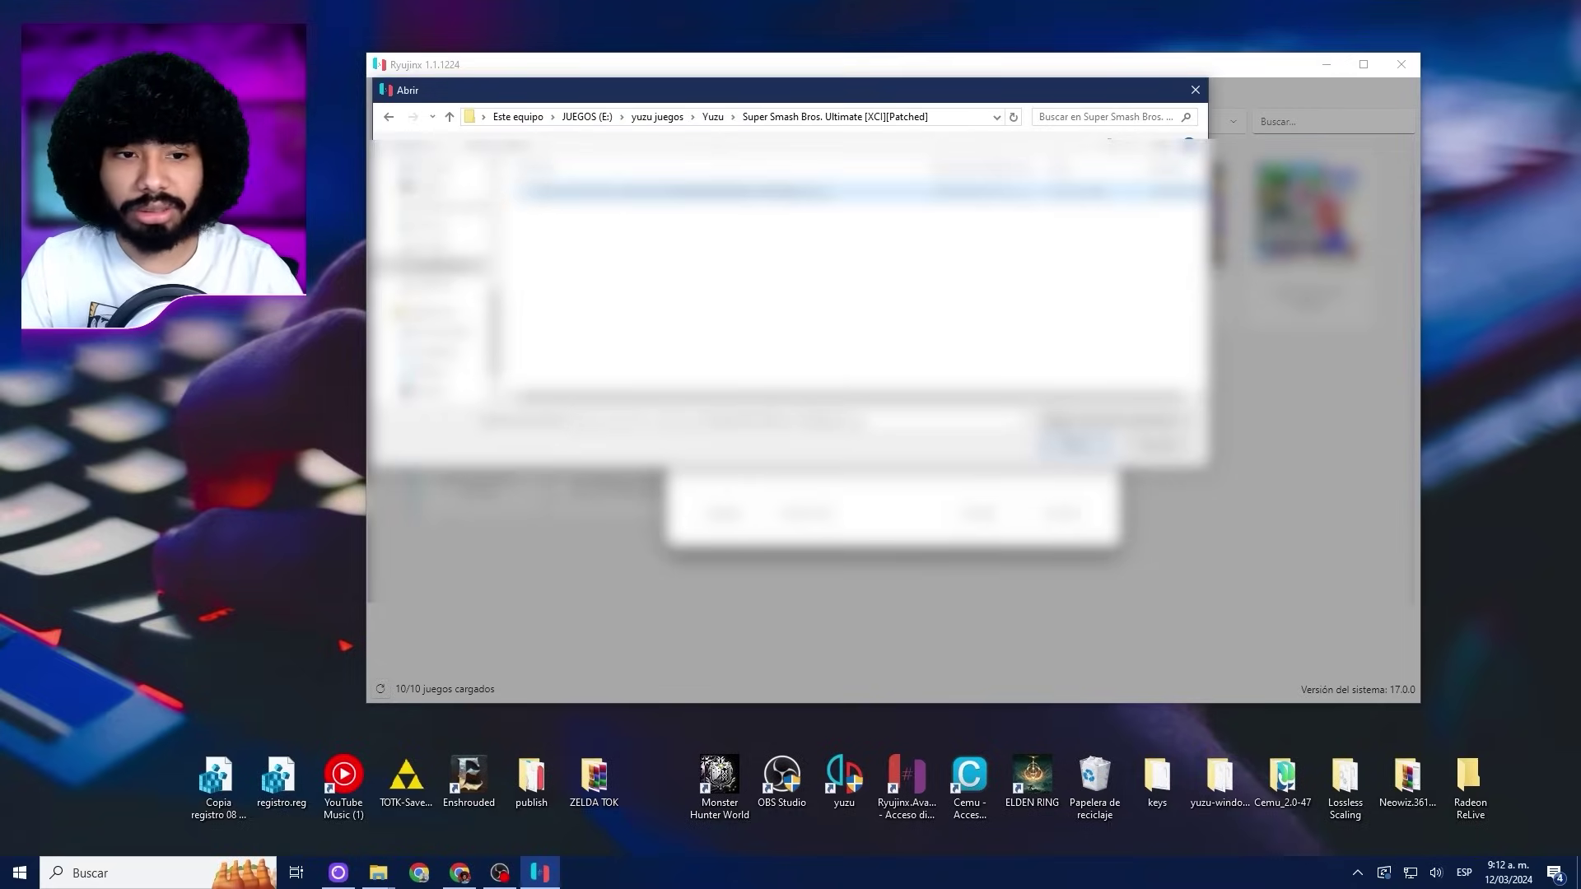
click(1074, 446)
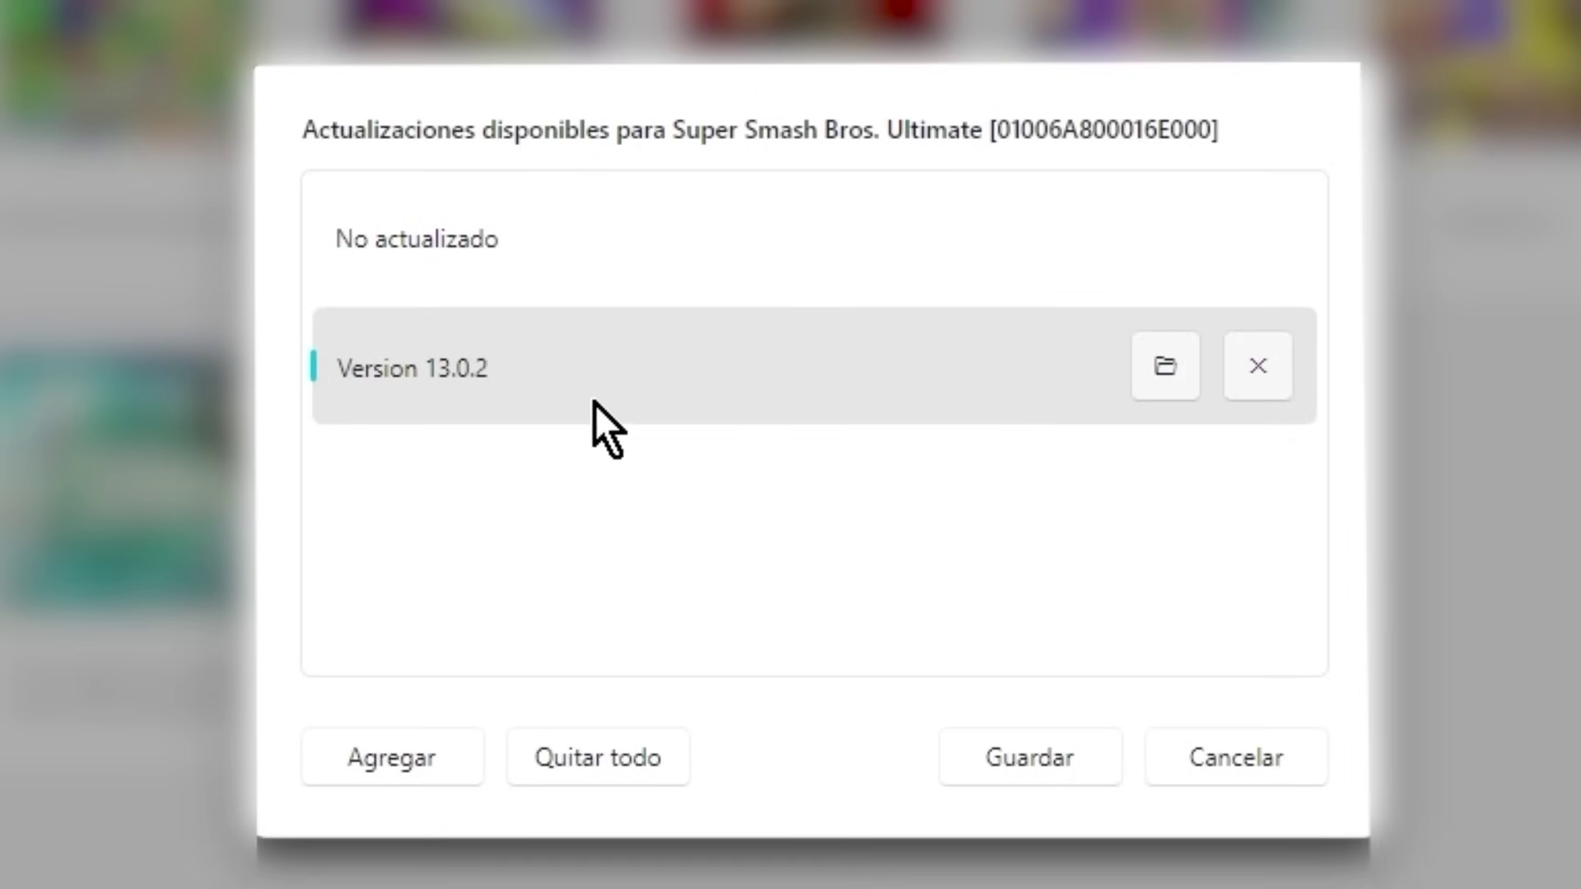
click(1041, 758)
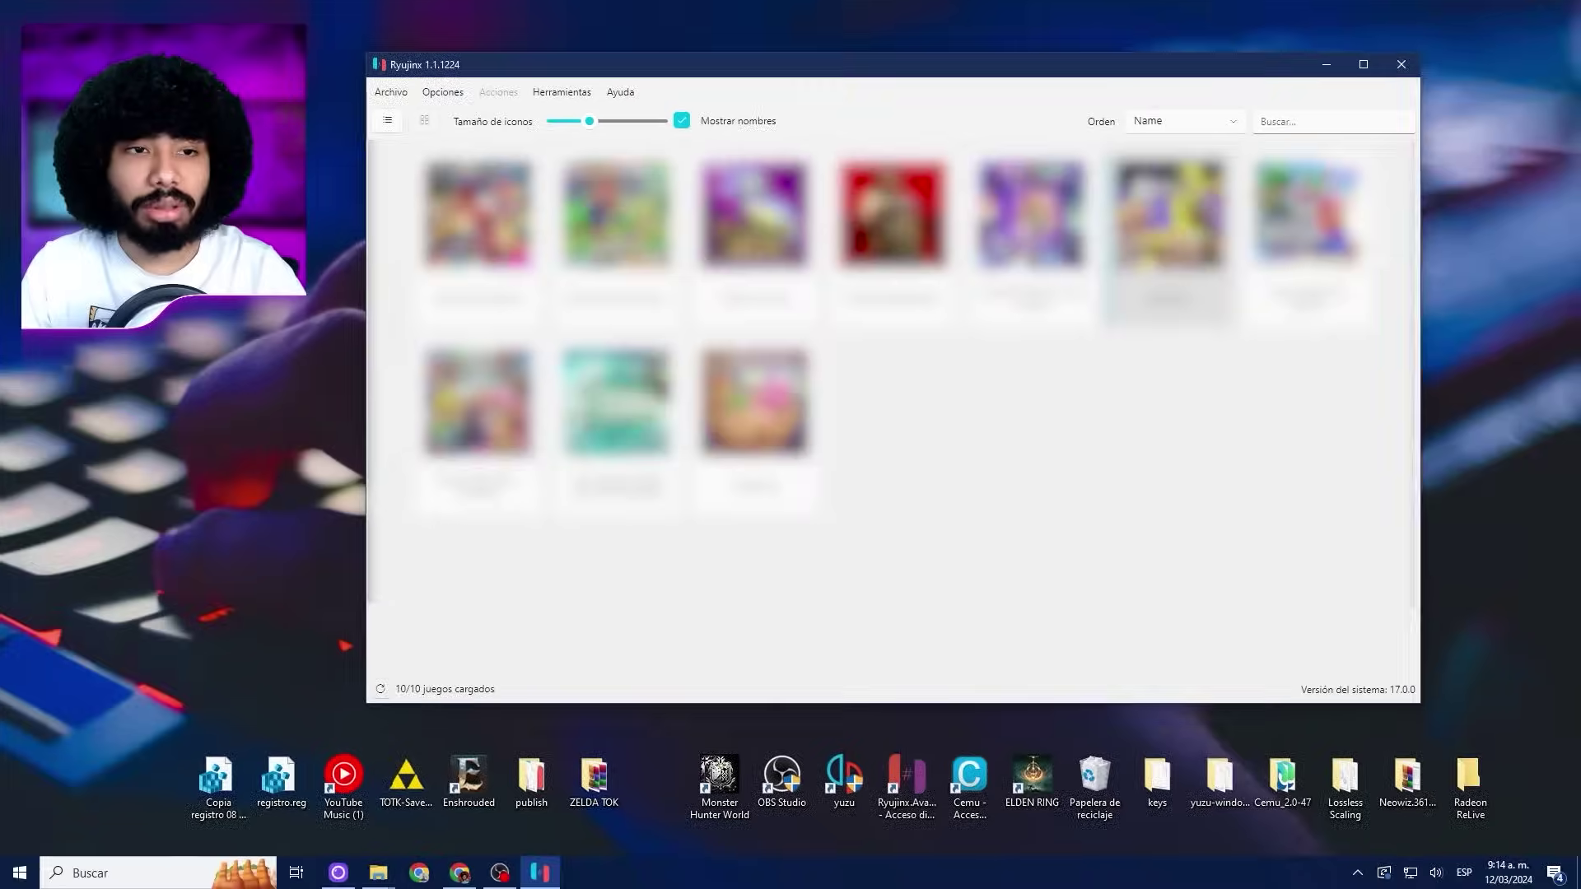
- Add the three DLC files from the Splatoon 3 [3DLC][US] NSP folder to Splatoon 3, activate them all and save
right_click(1191, 223)
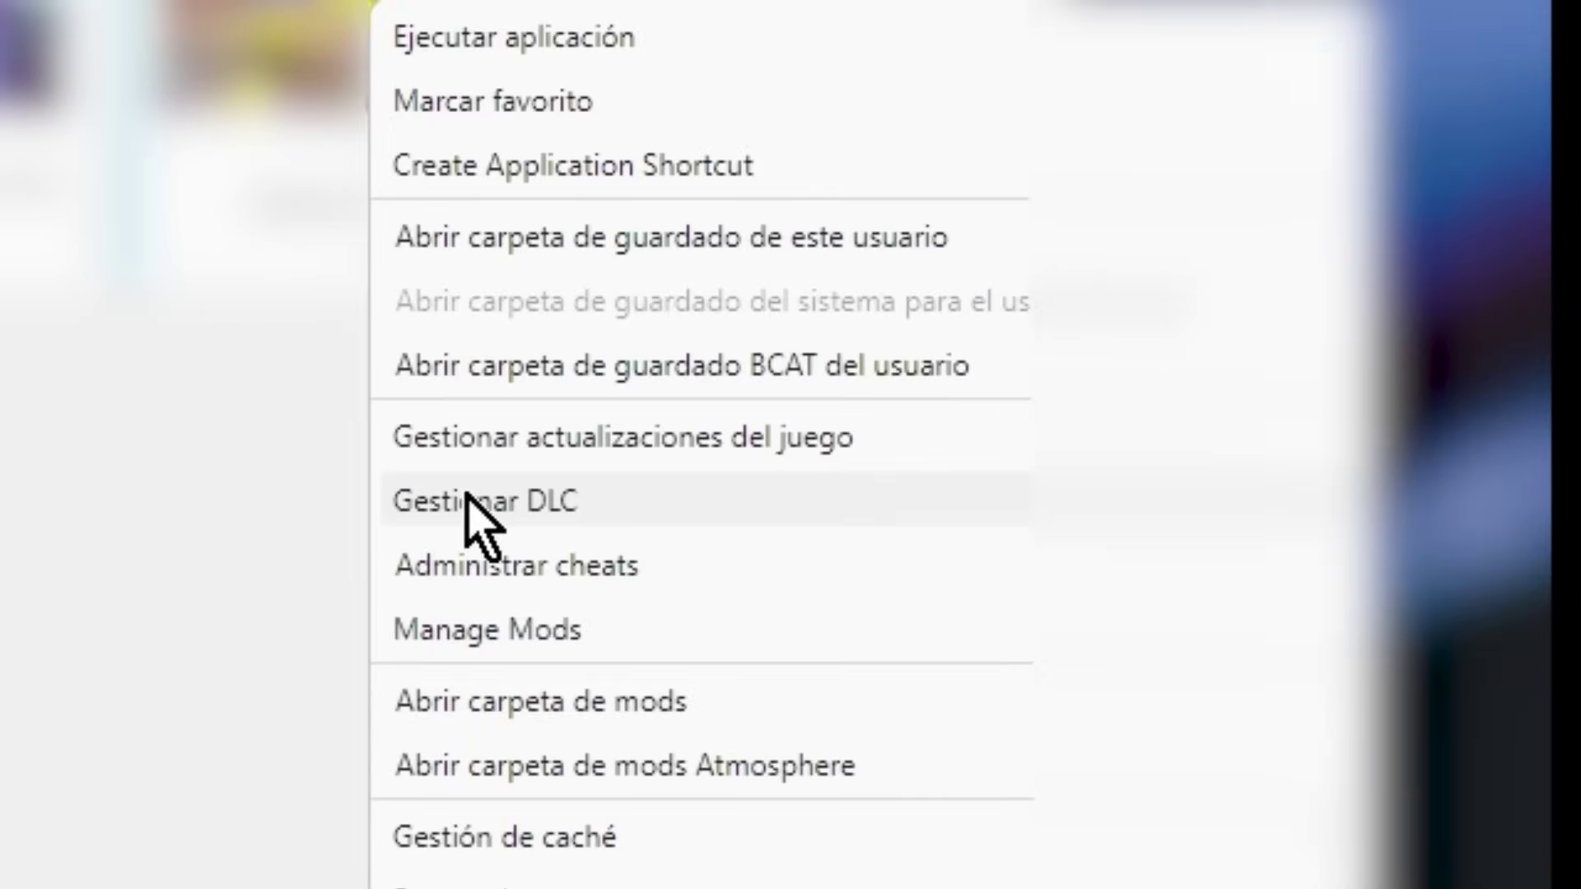
click(523, 504)
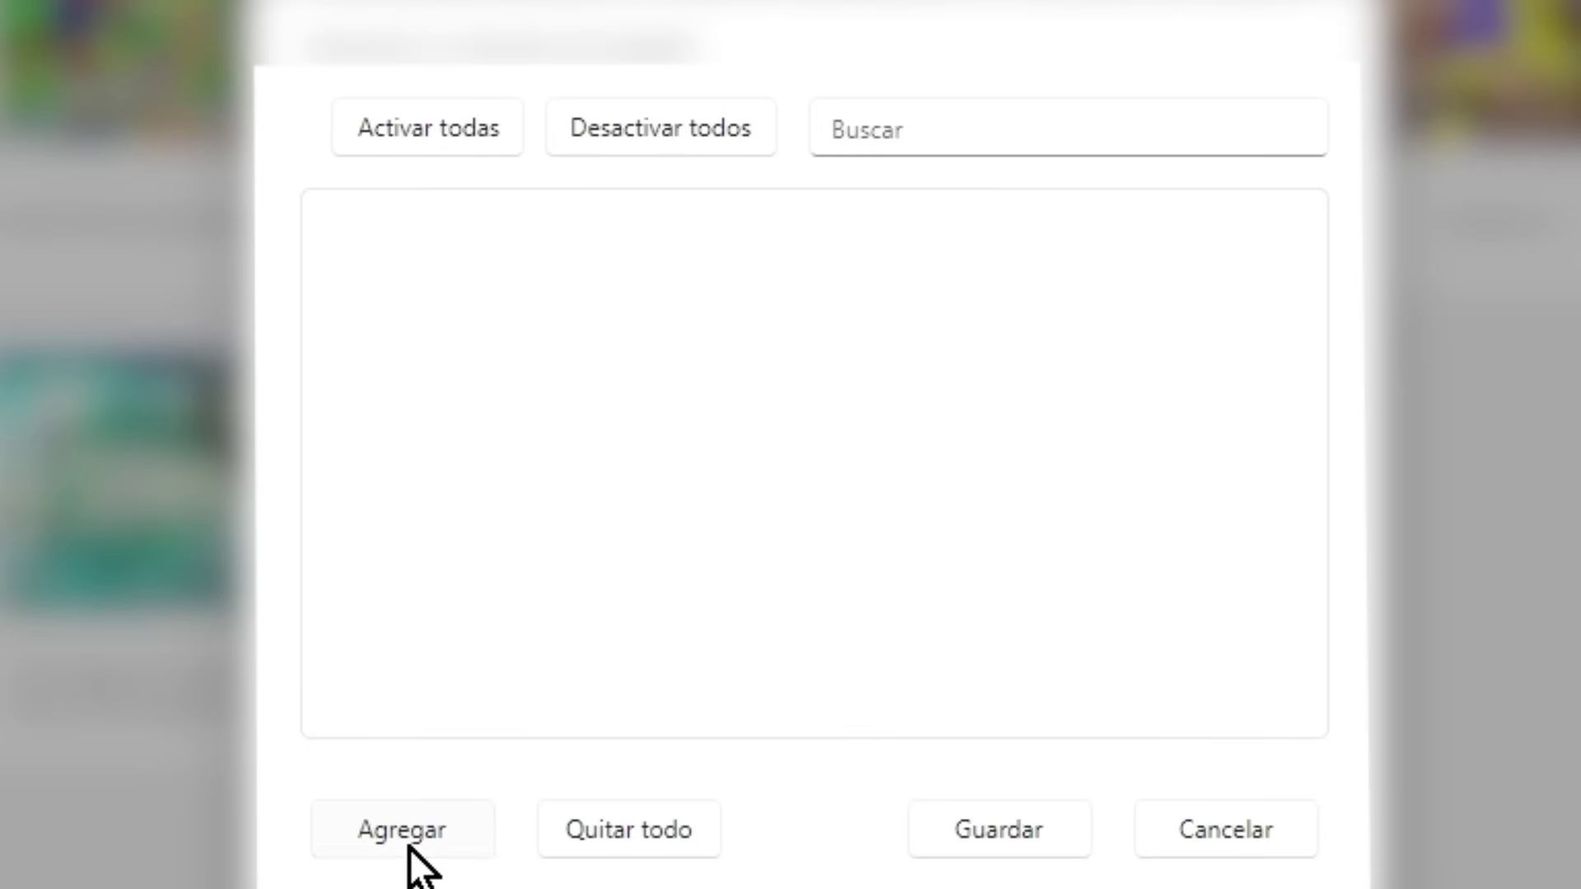
click(409, 848)
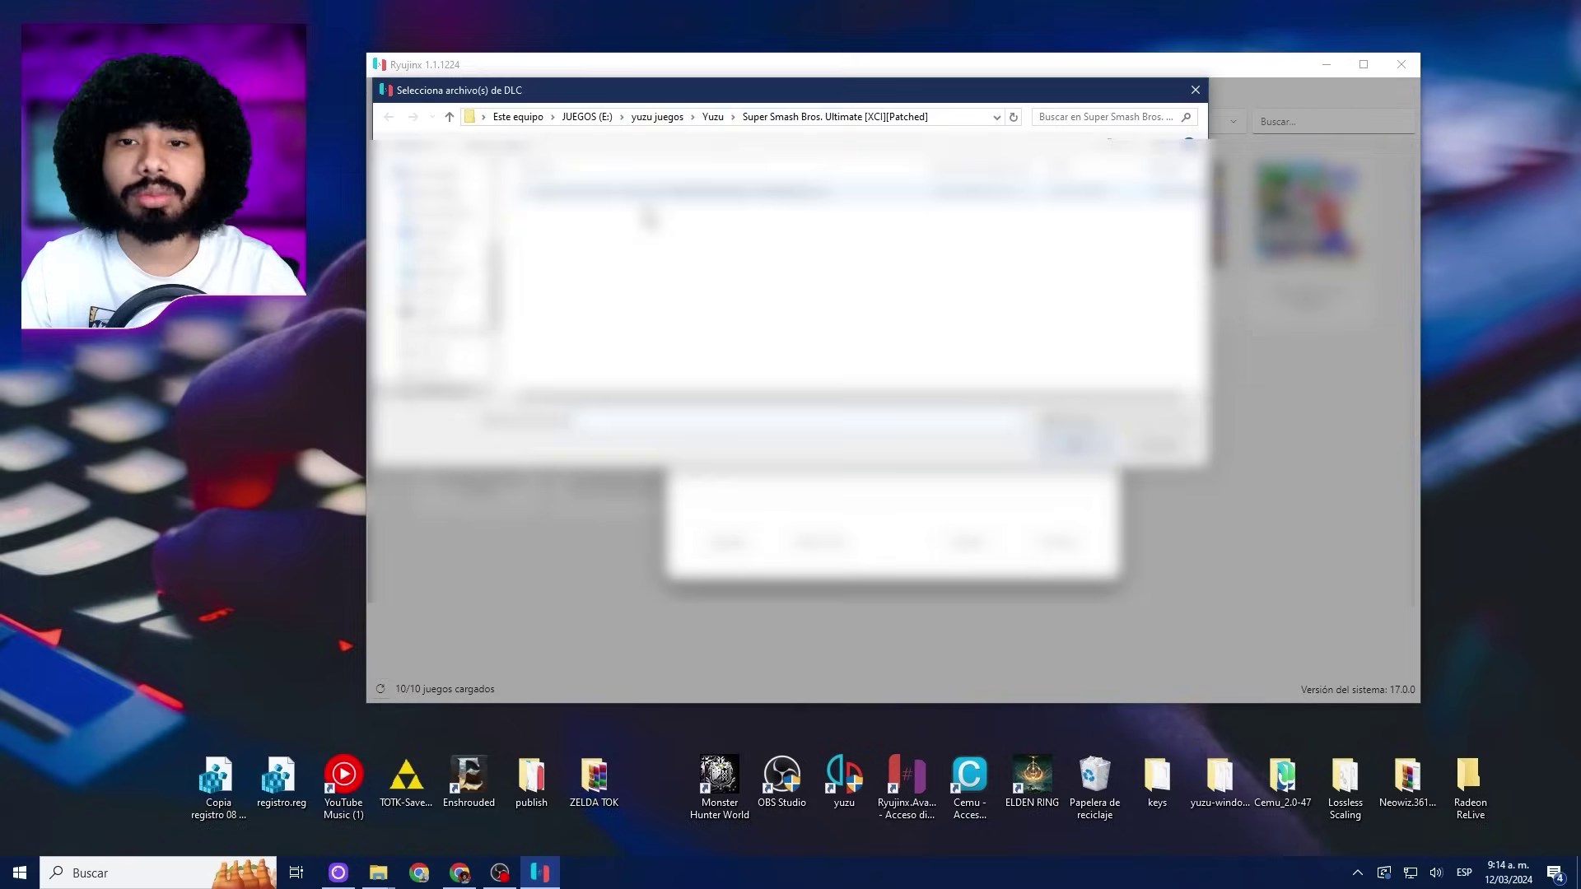
click(693, 116)
click(796, 212)
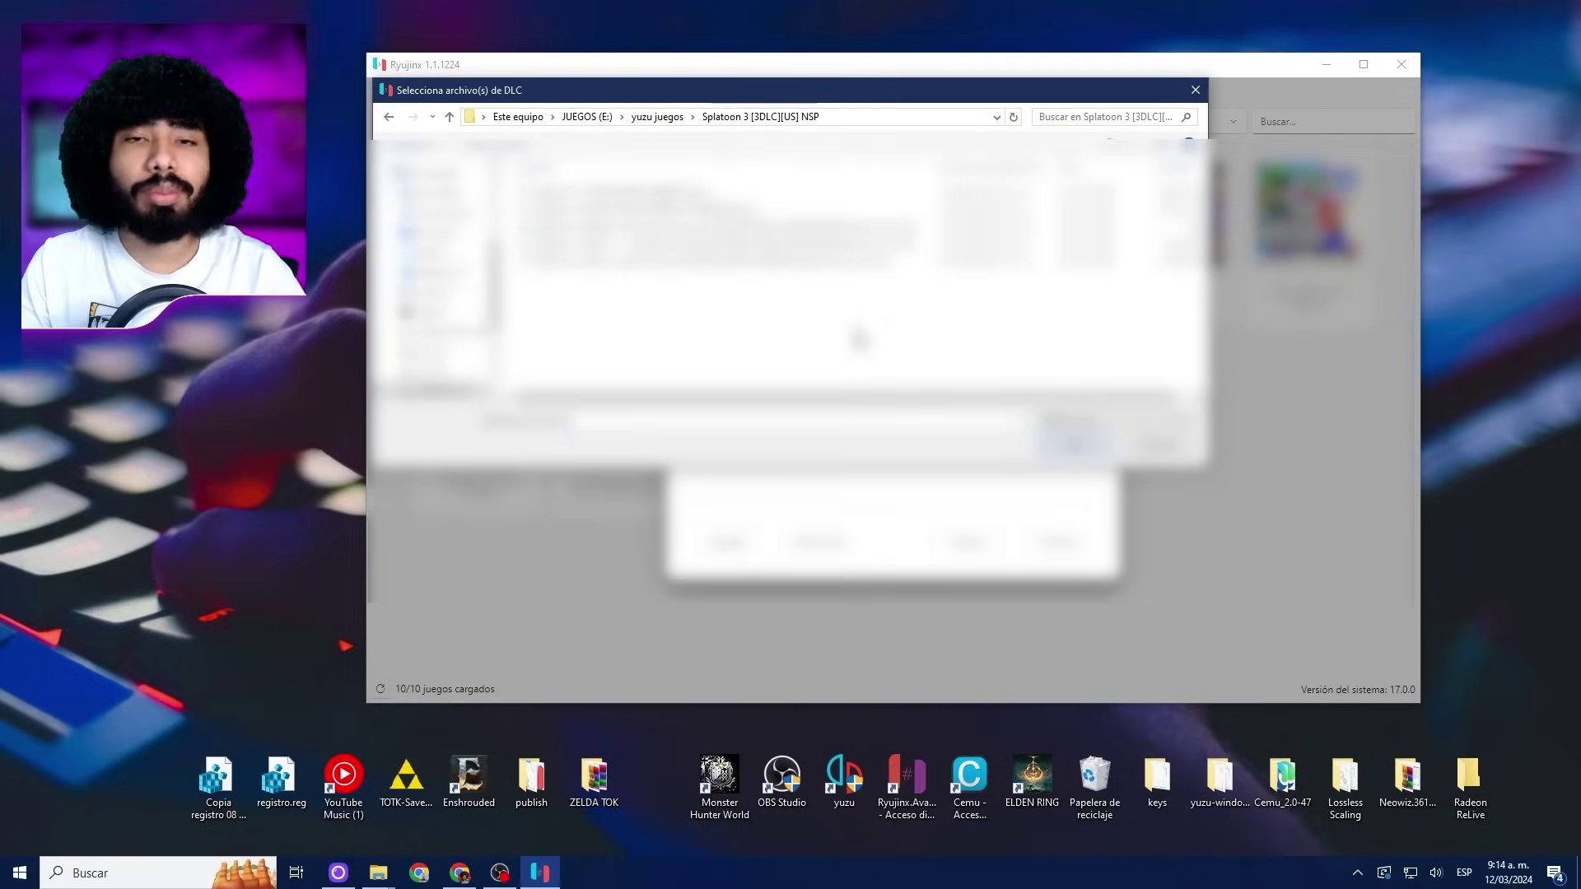
drag(852, 346, 909, 275)
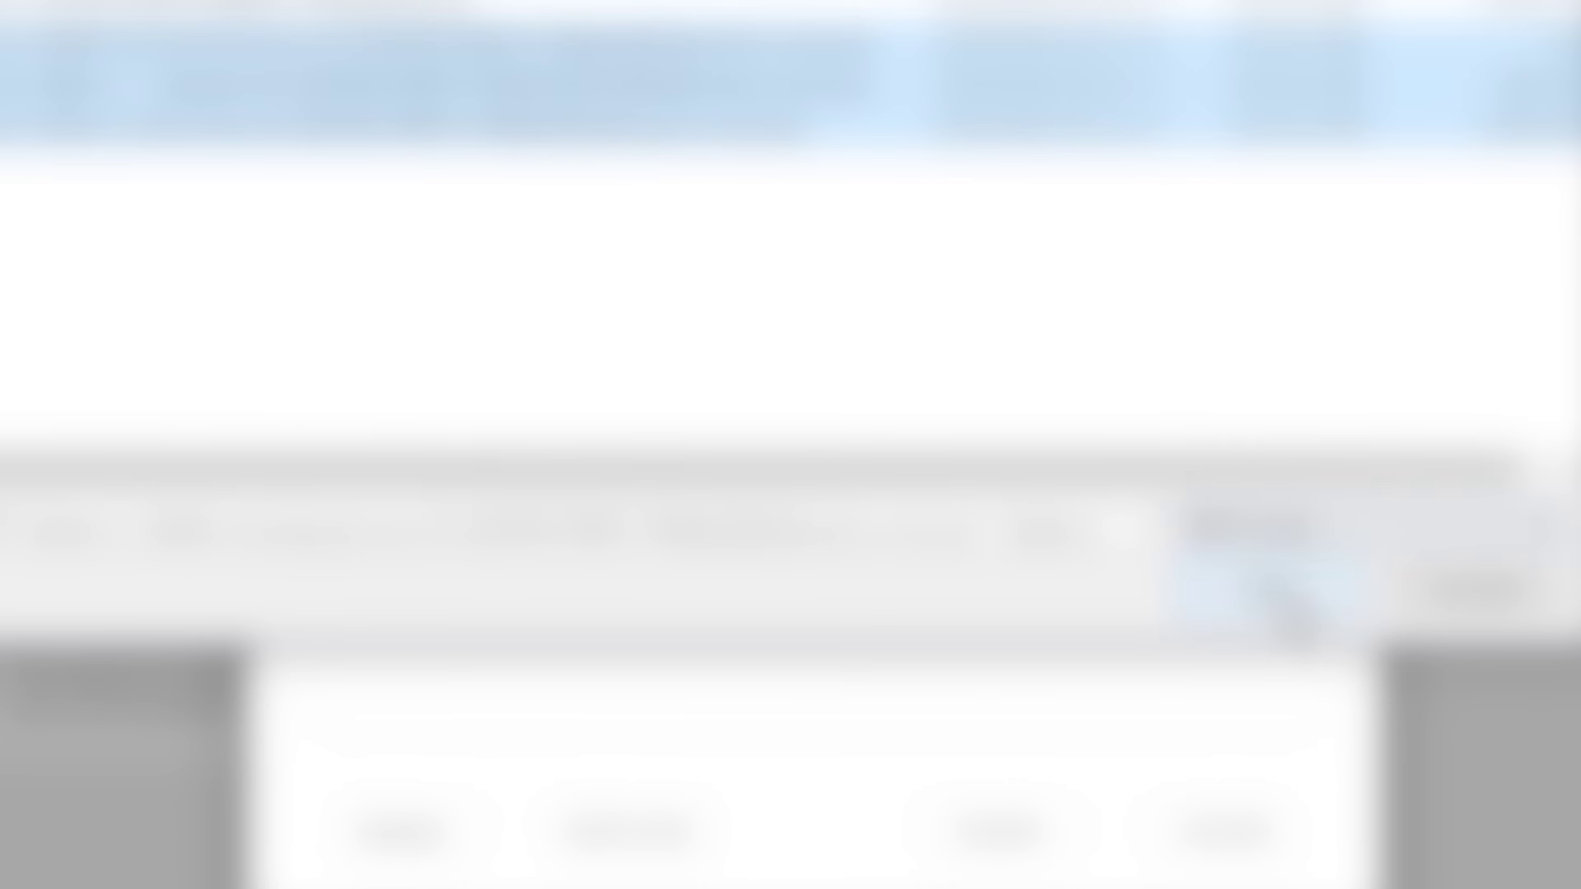
click(1280, 597)
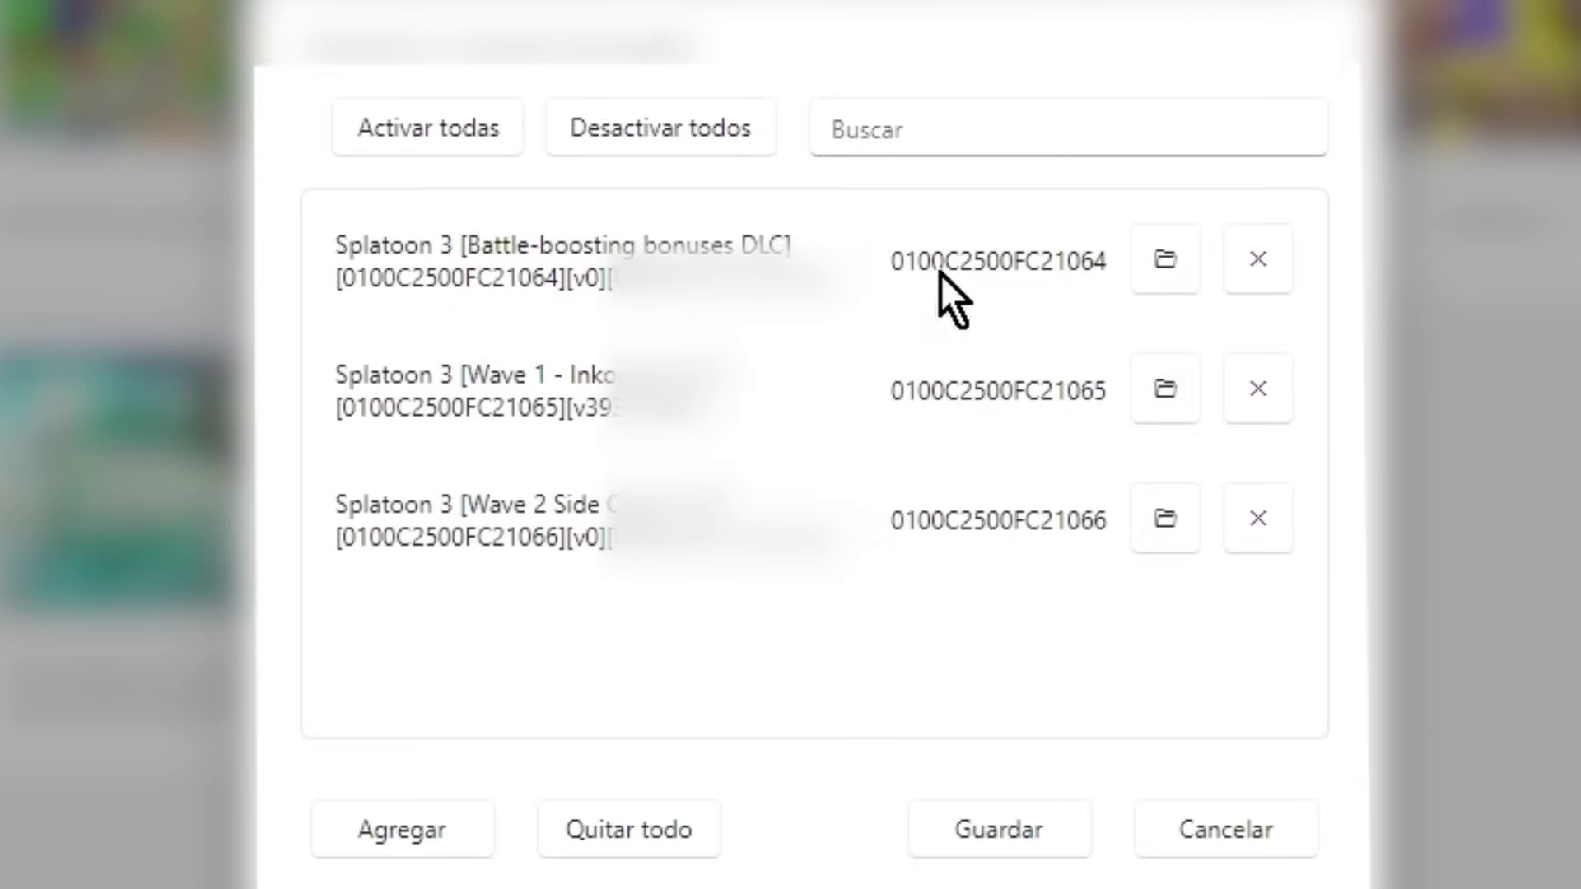
click(462, 130)
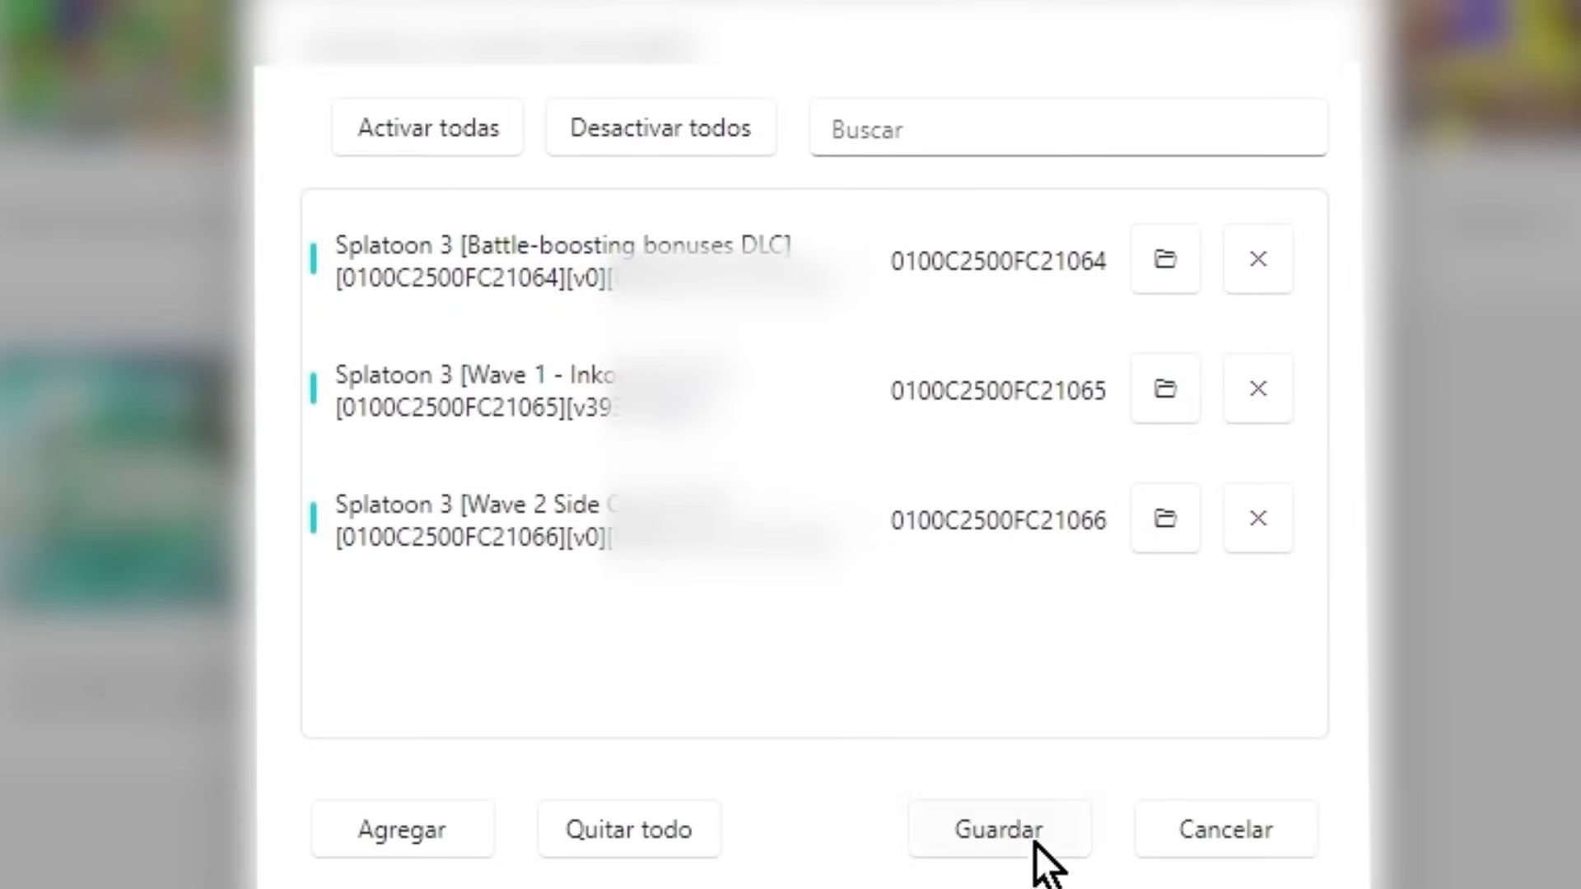
click(1035, 840)
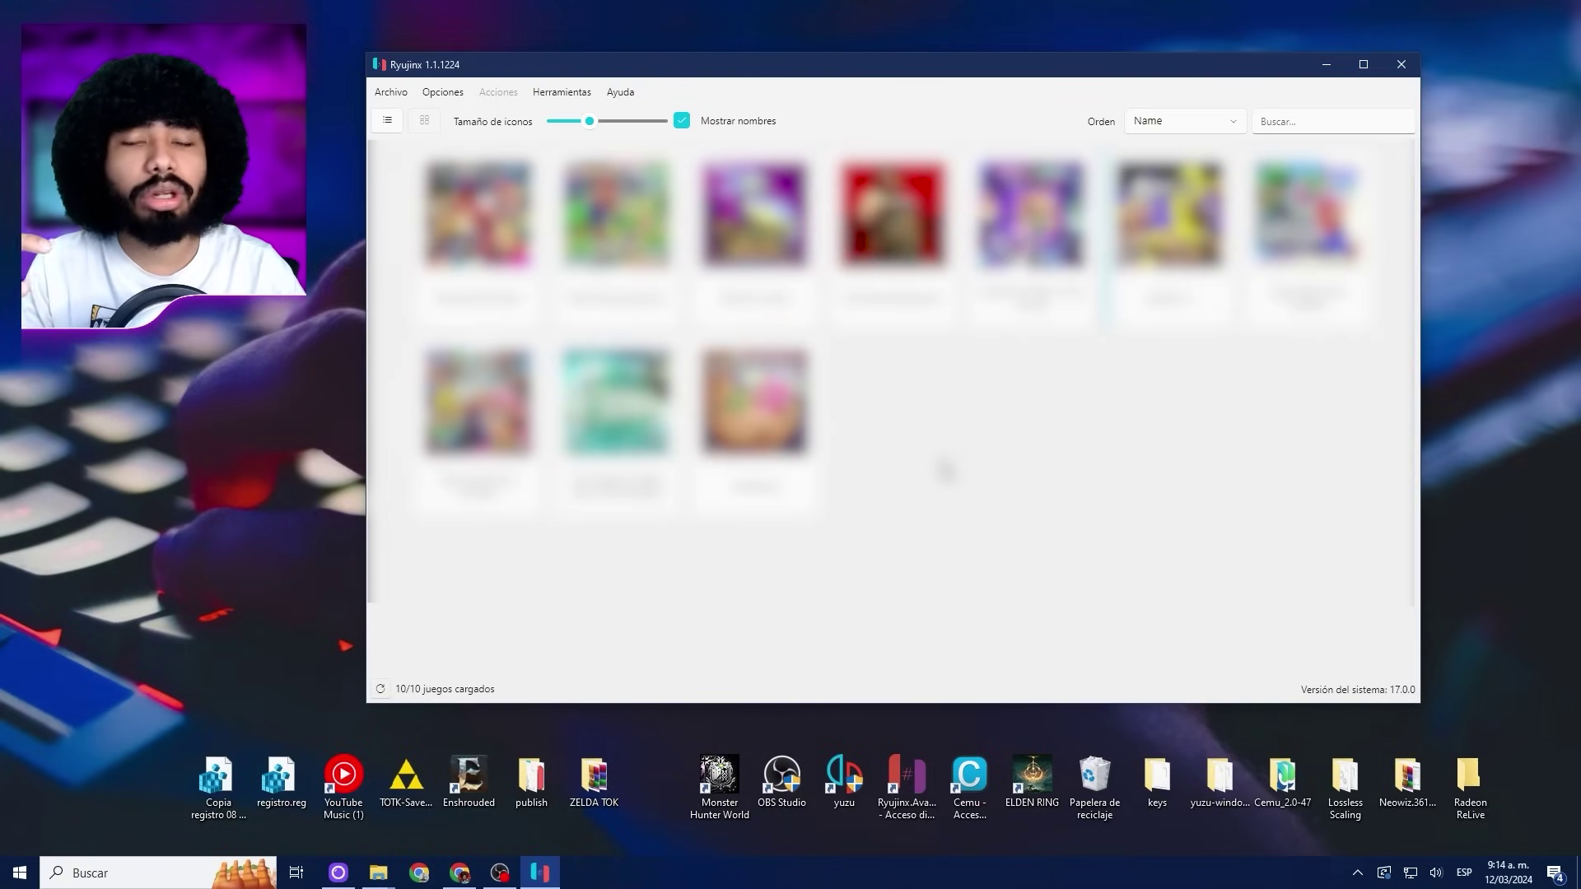